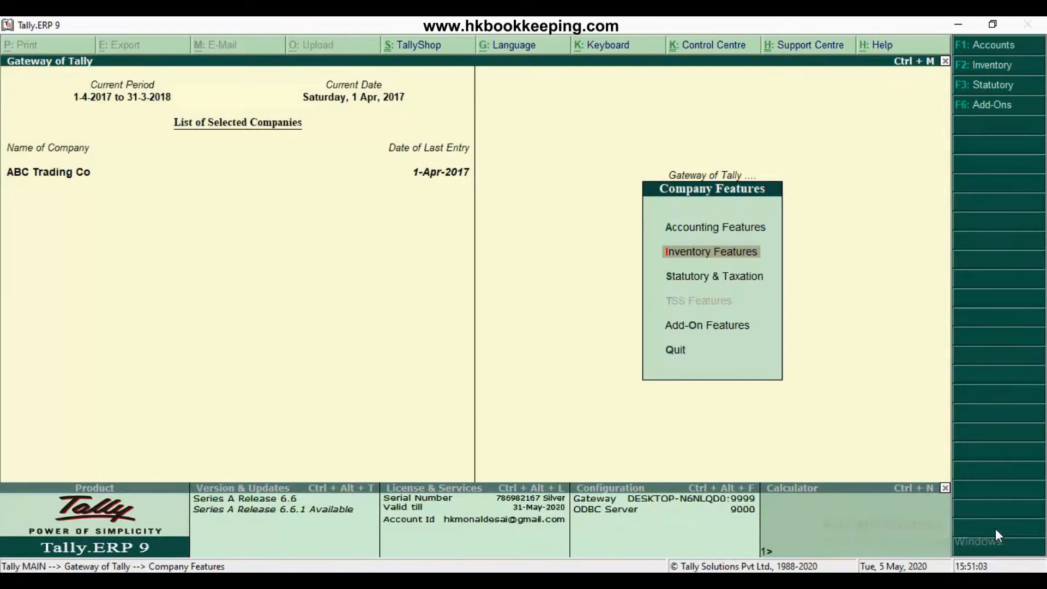
Leave the company features and open a new purchase order voucher from the order vouchers
key("Escape")
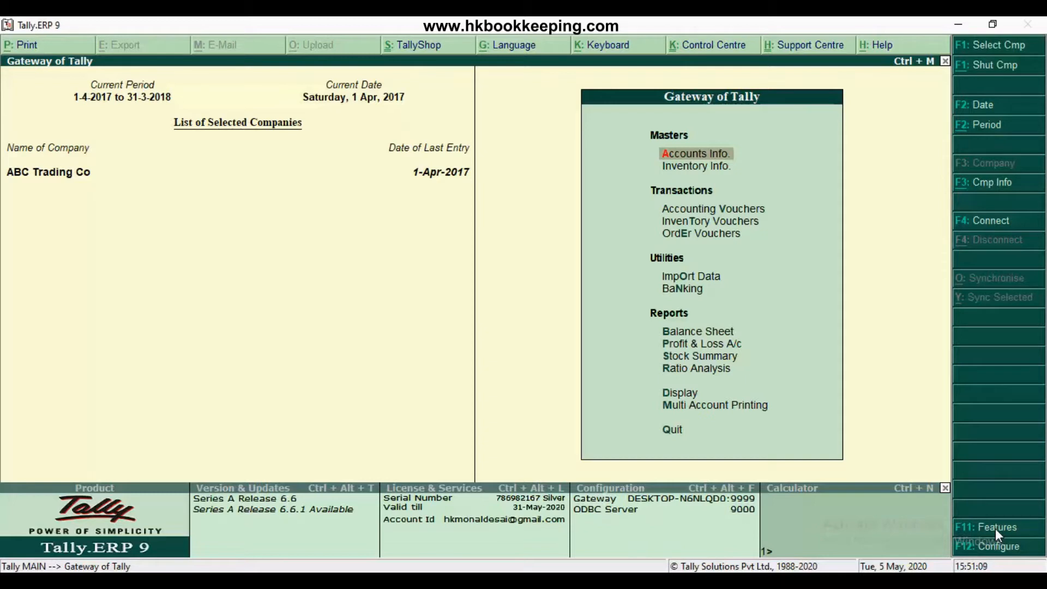
key("Down")
key("Down")
key("Down")
key("Down")
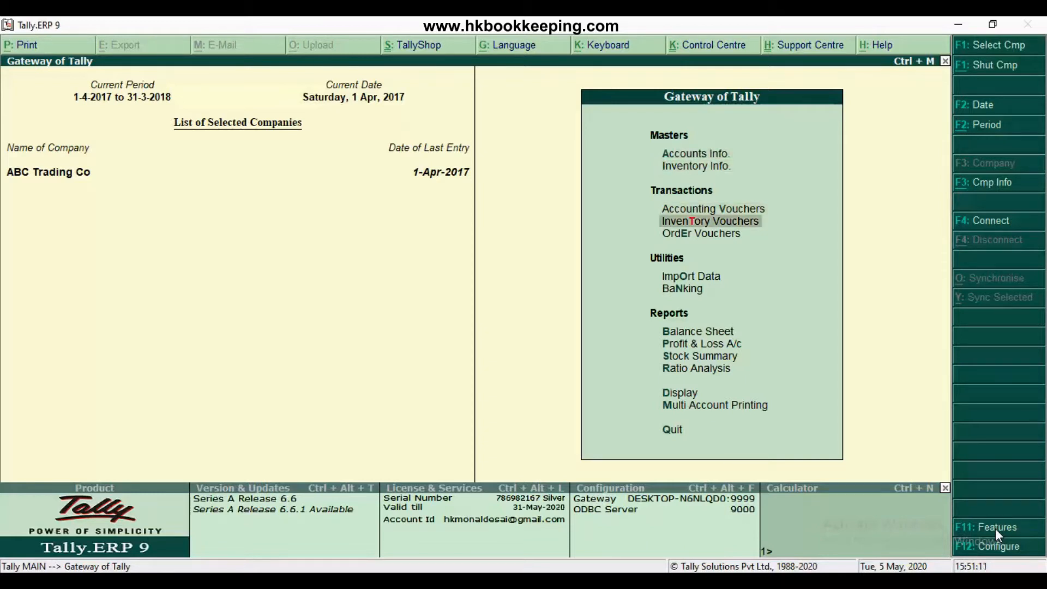
key("Return")
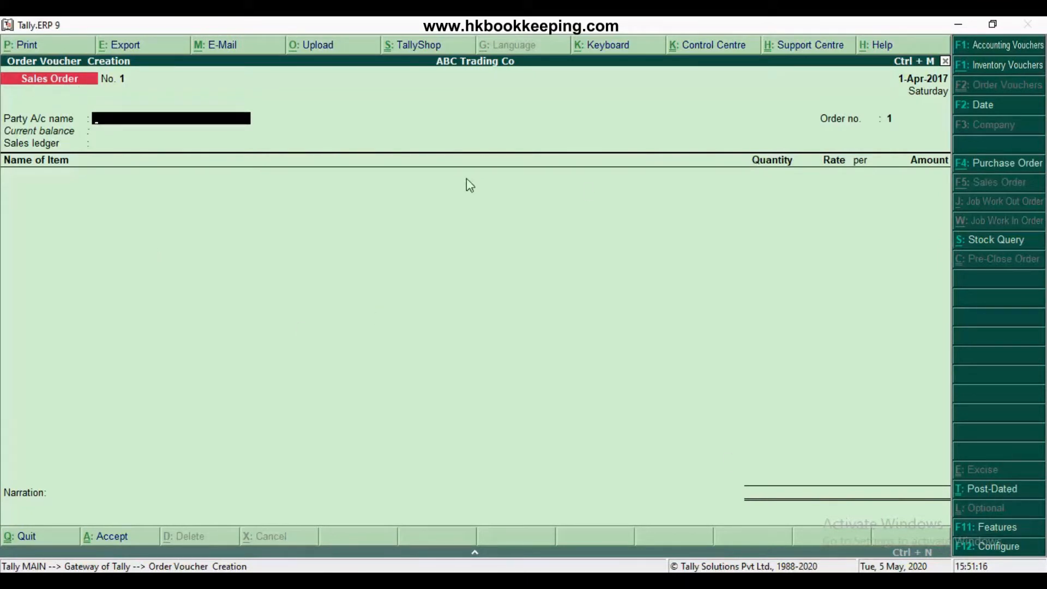
left_click(986, 167)
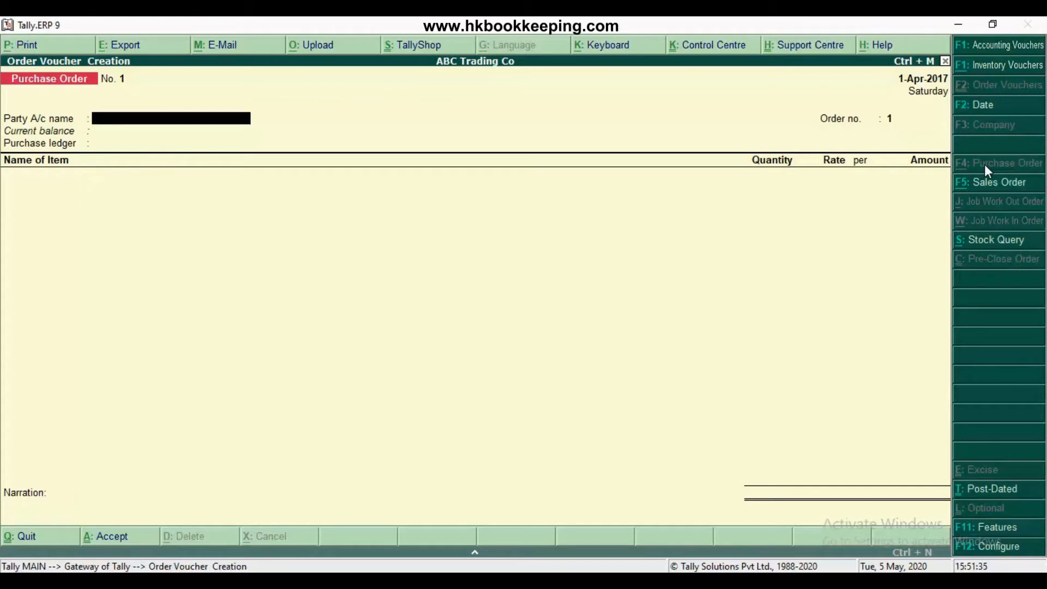
Set the purchase order's voucher date to 10-7-2017
left_click(979, 109)
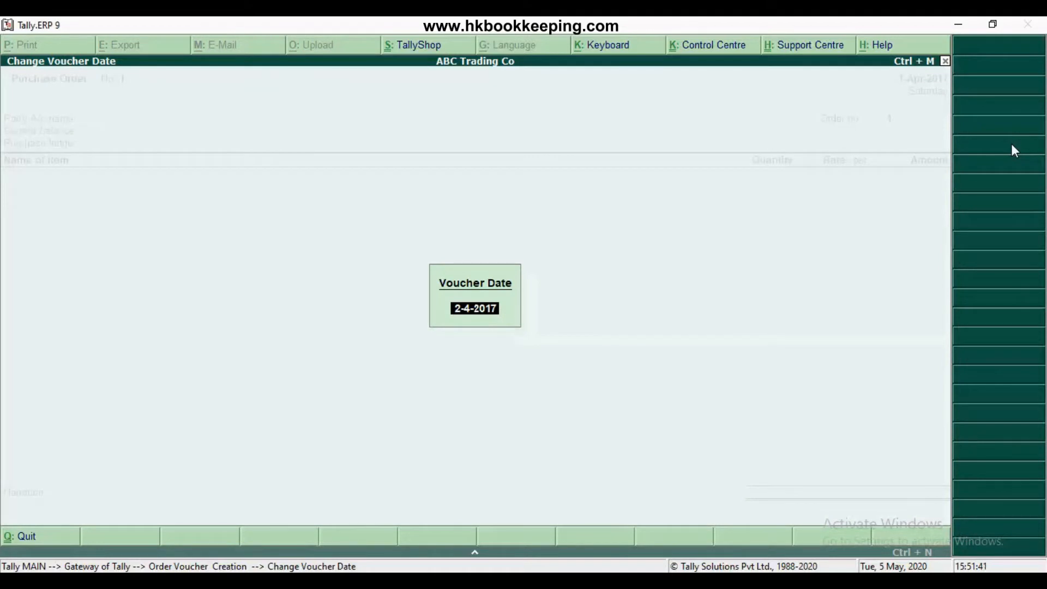
type("10.7")
key("Return")
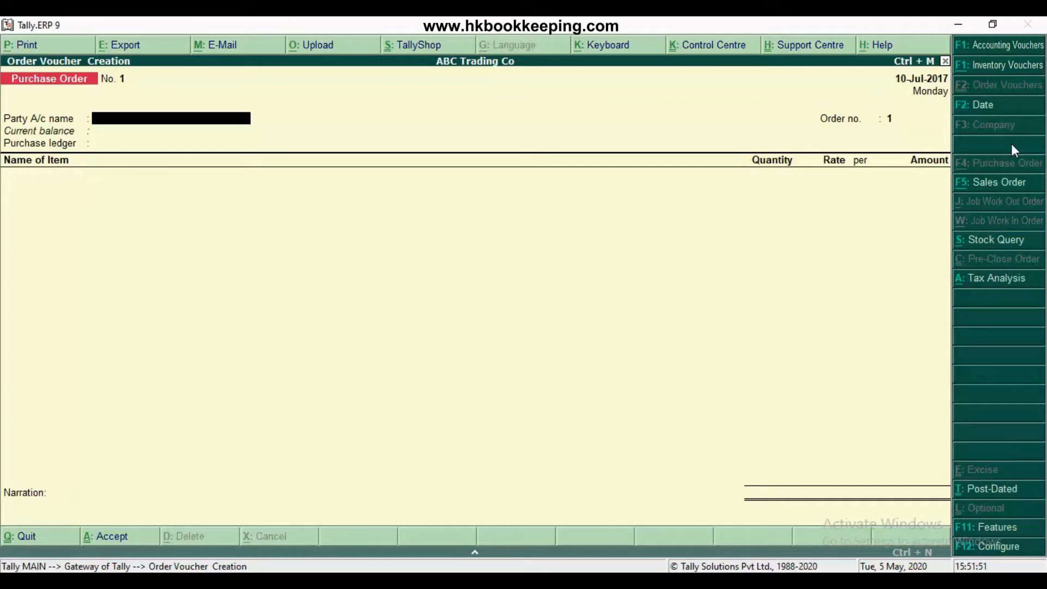
Start creating a new party ledger from the Party A/c name field and name it Overseas Communication
key("space")
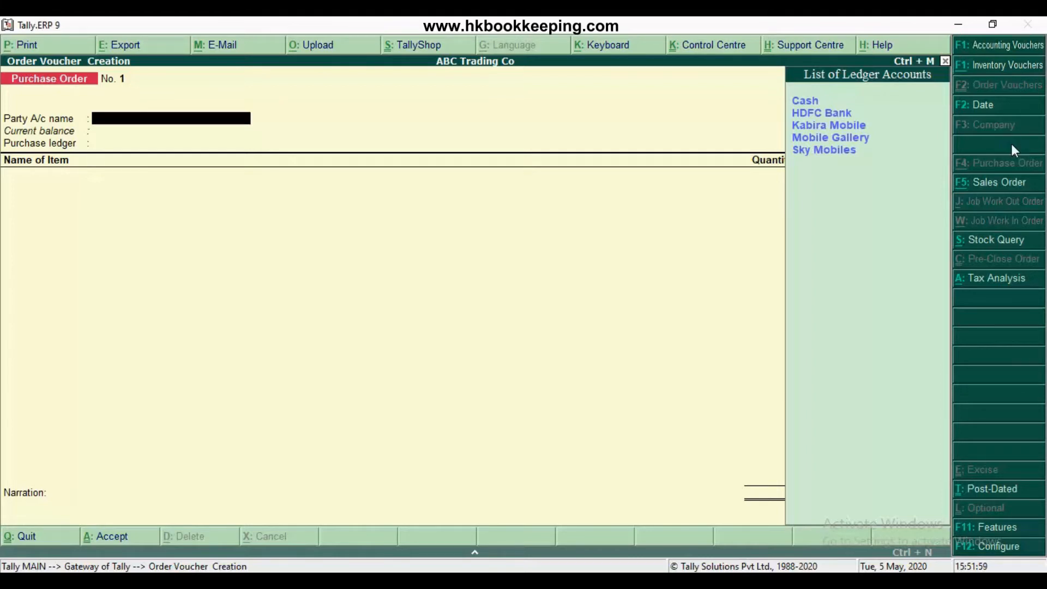
key("alt+c")
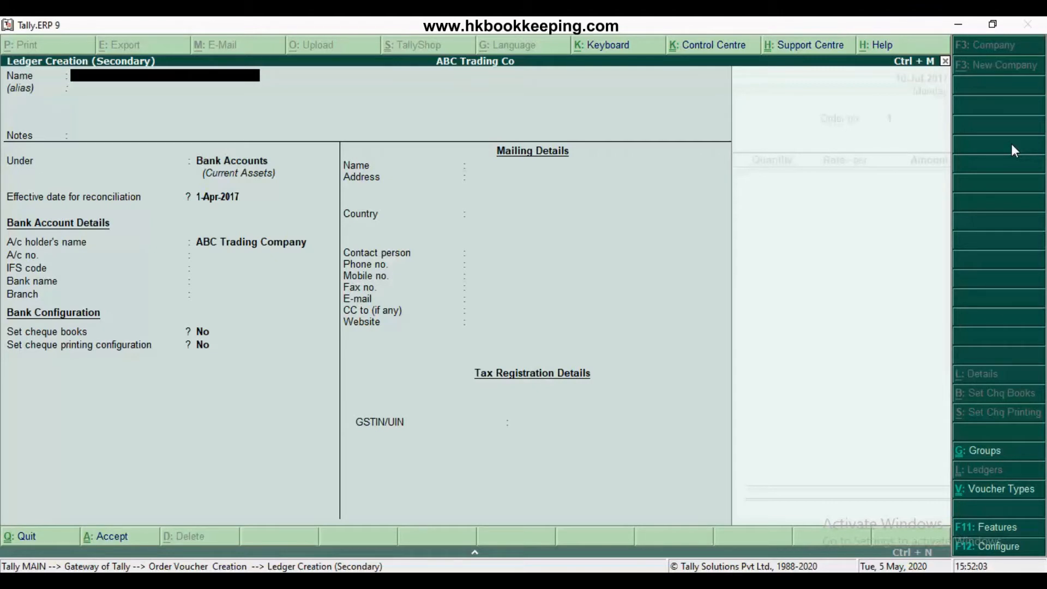
type("Overseas Communication")
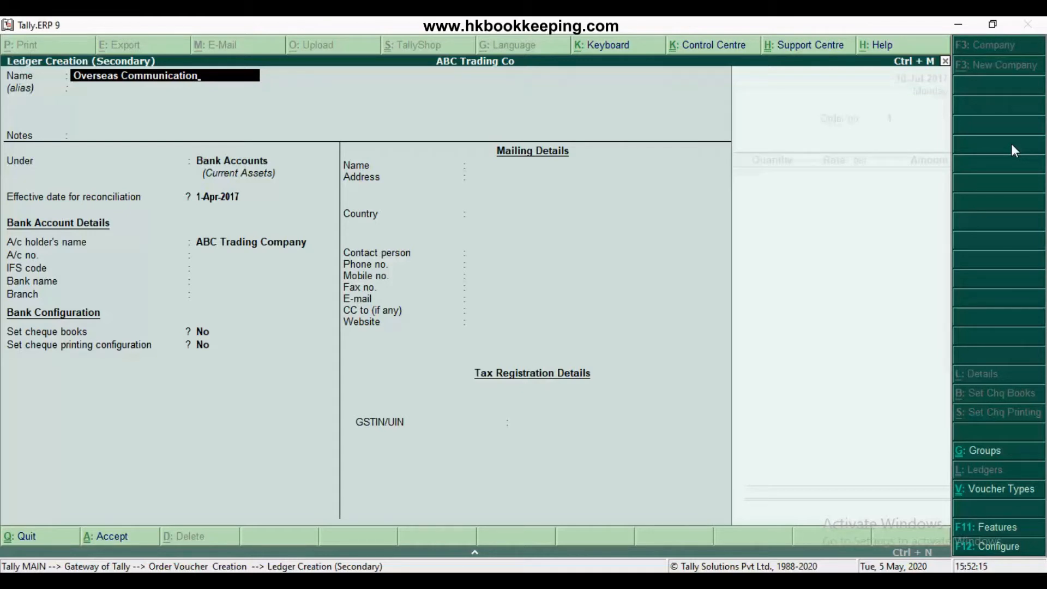
Place the new ledger under the Sundry Creditors group, leaving alias and notes empty
key("Return")
key("Return")
key("Return")
type("S")
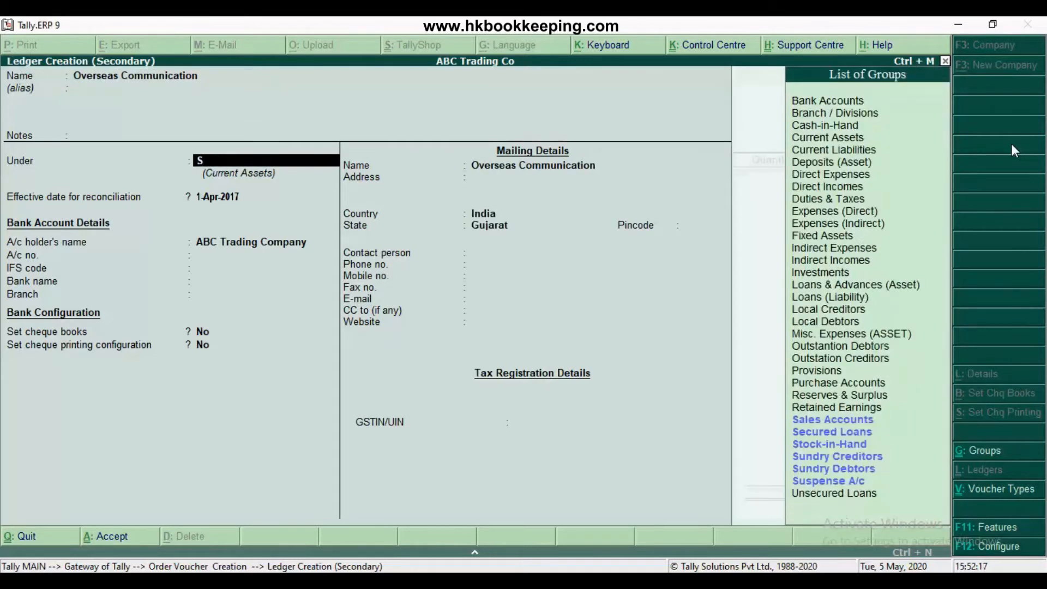
type("un")
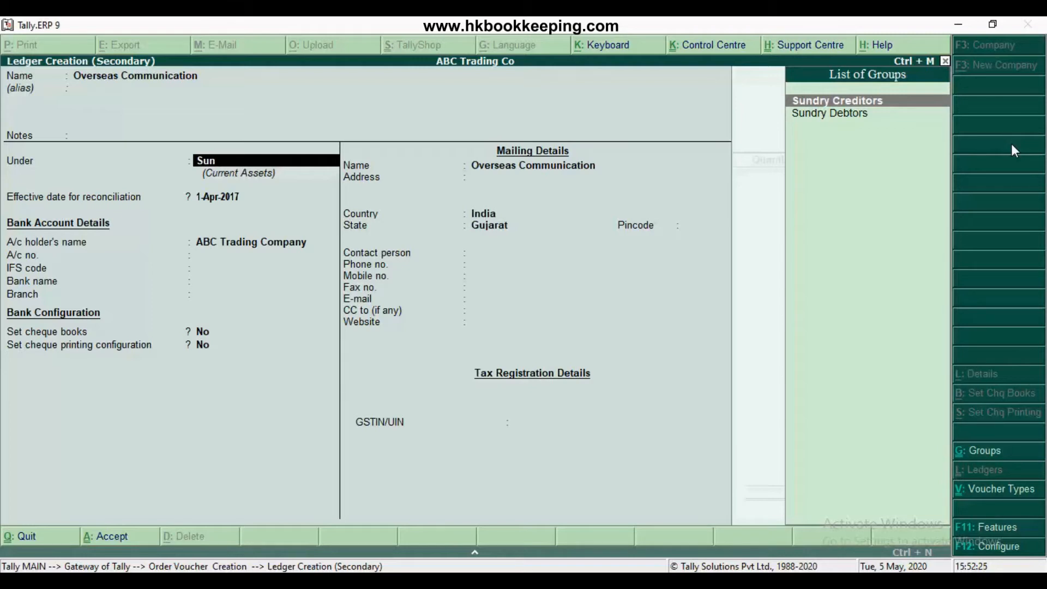
key("Return")
key("Return")
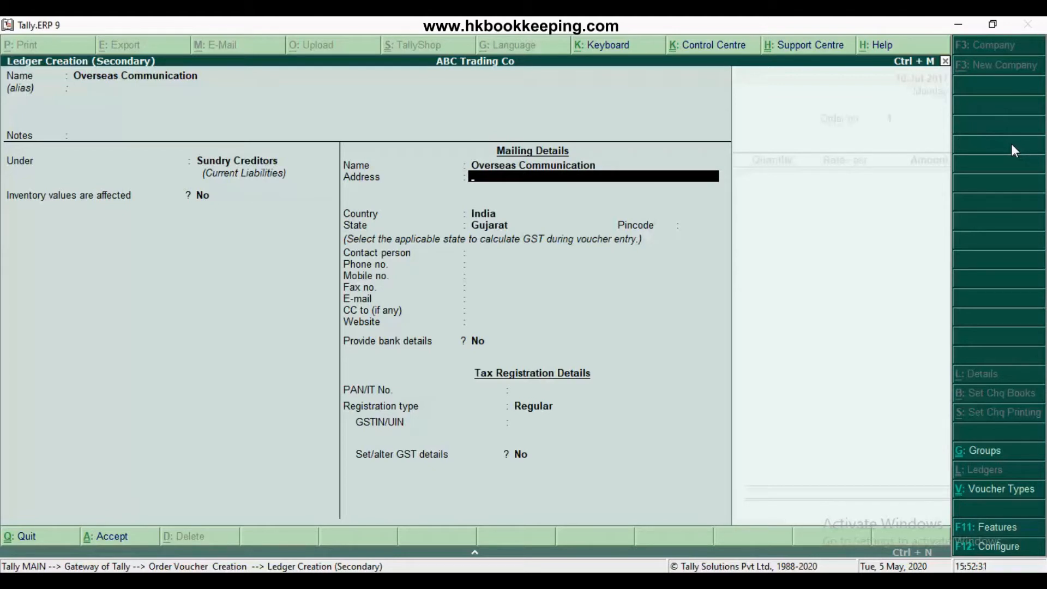
Keep the ledger's mailing details with country India and state Gujarat, and accept Regular as the GST registration type
key("Return")
key("Return")
key("Return")
key("Return")
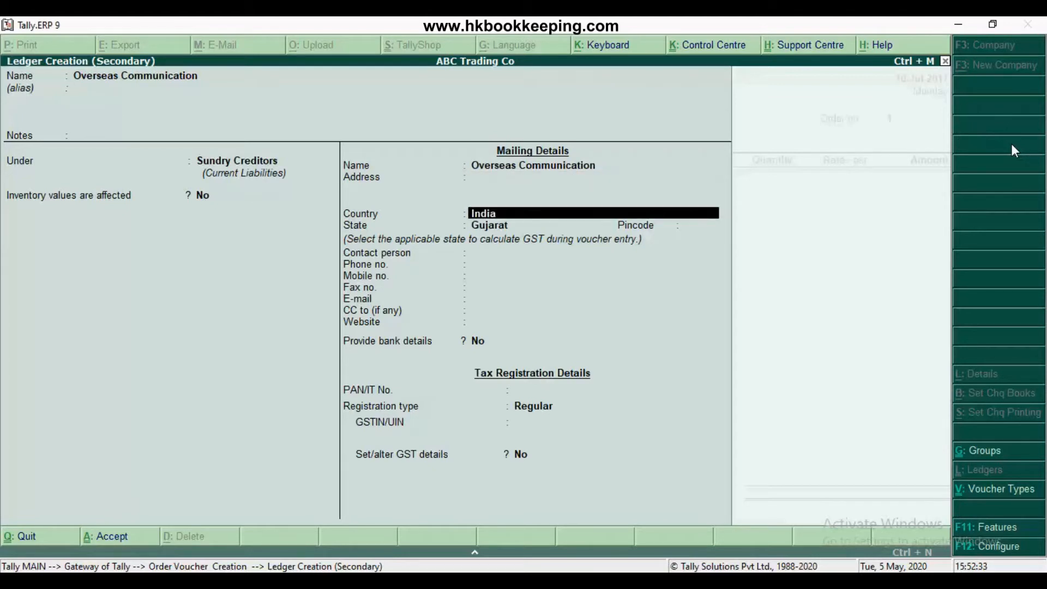
key("Return")
key("Return")
key("Return")
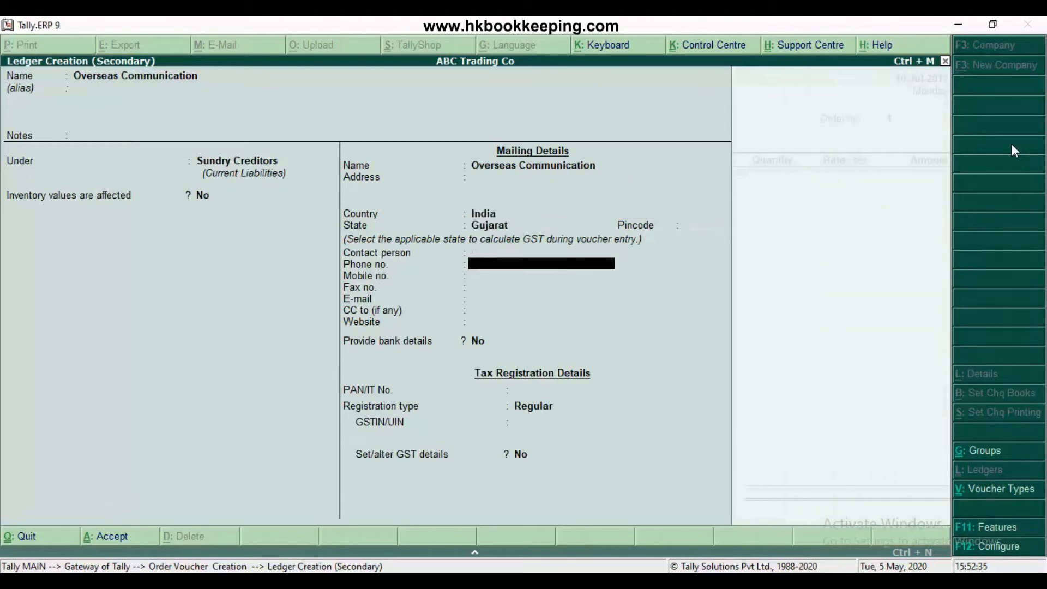
key("Return")
key("Return")
key("Return")
key("Return")
key("Return")
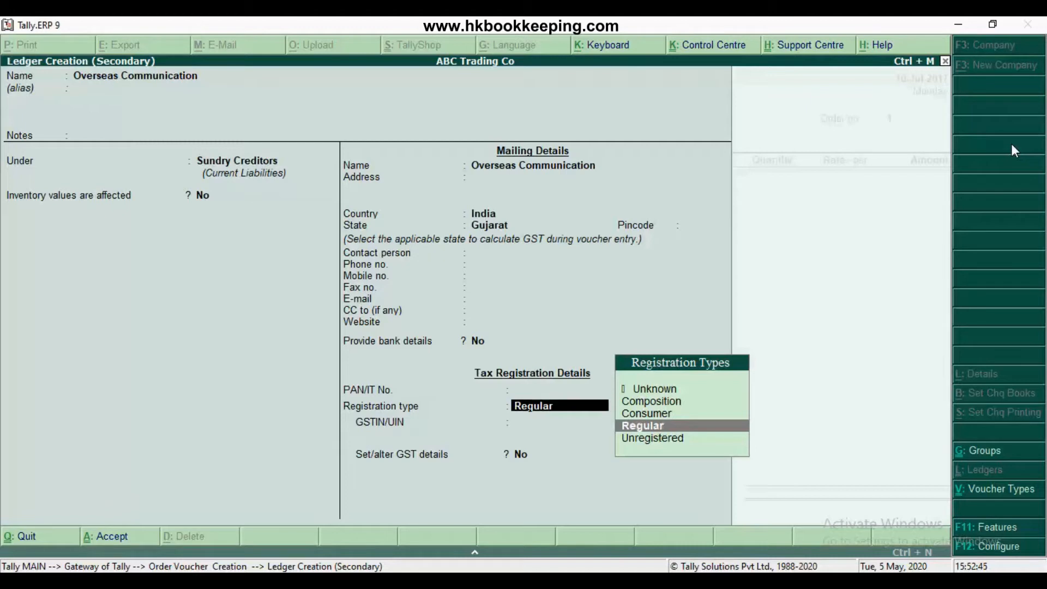
key("Return")
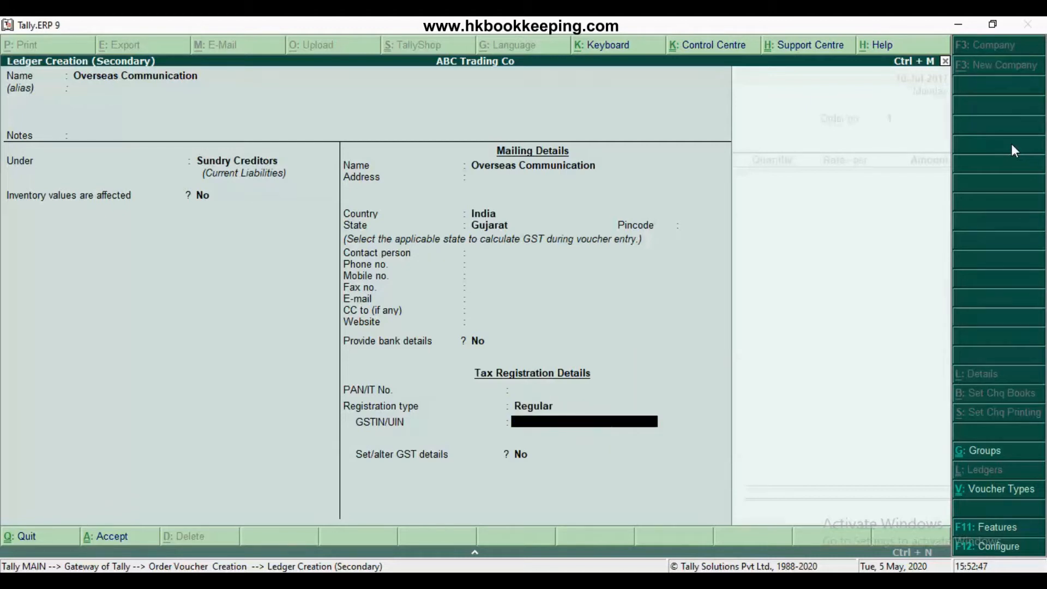
Enter the supplier's GSTIN/UIN, leave Set/alter GST details at No, and save the ledger
type("24AAAAABBBB")
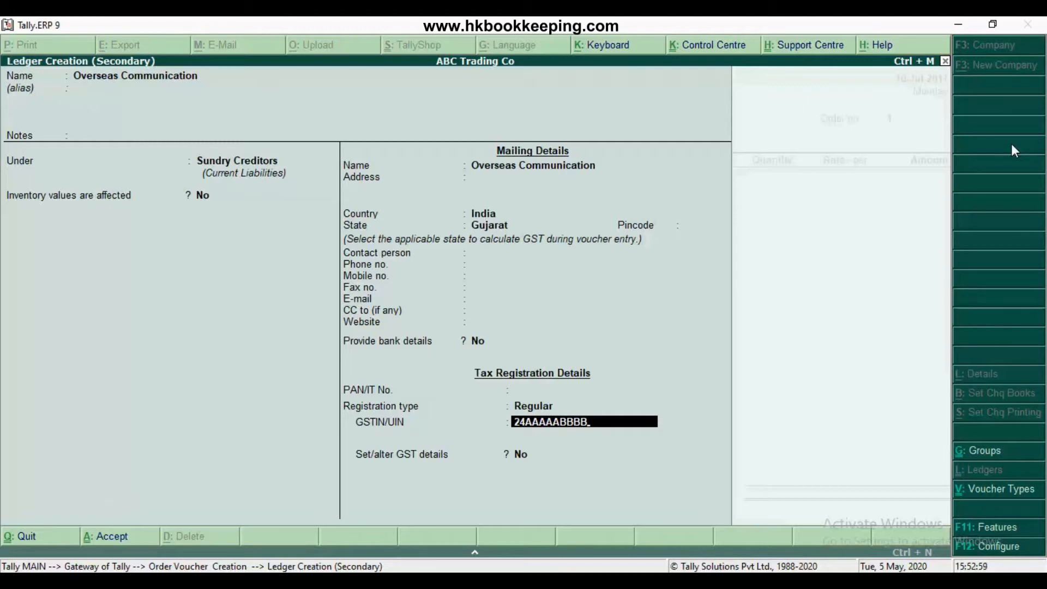
type("Z1KU")
key("Return")
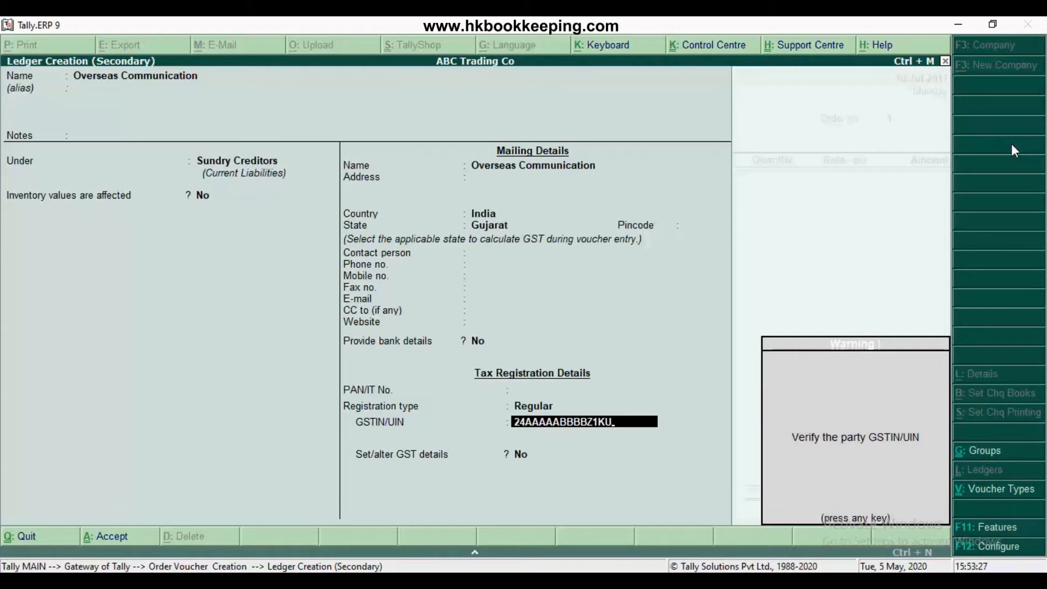
key("Return")
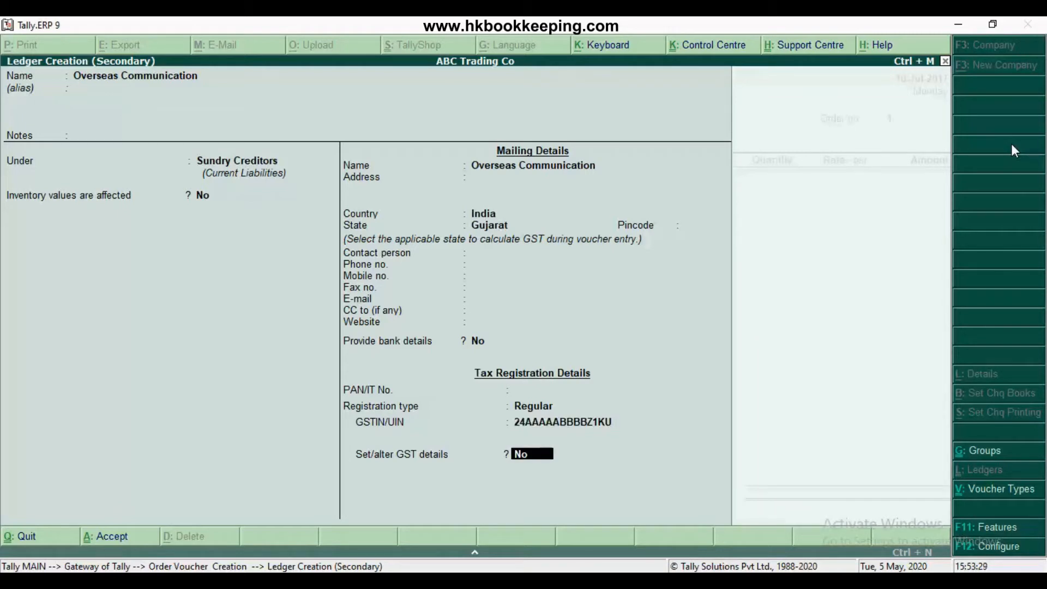
key("Return")
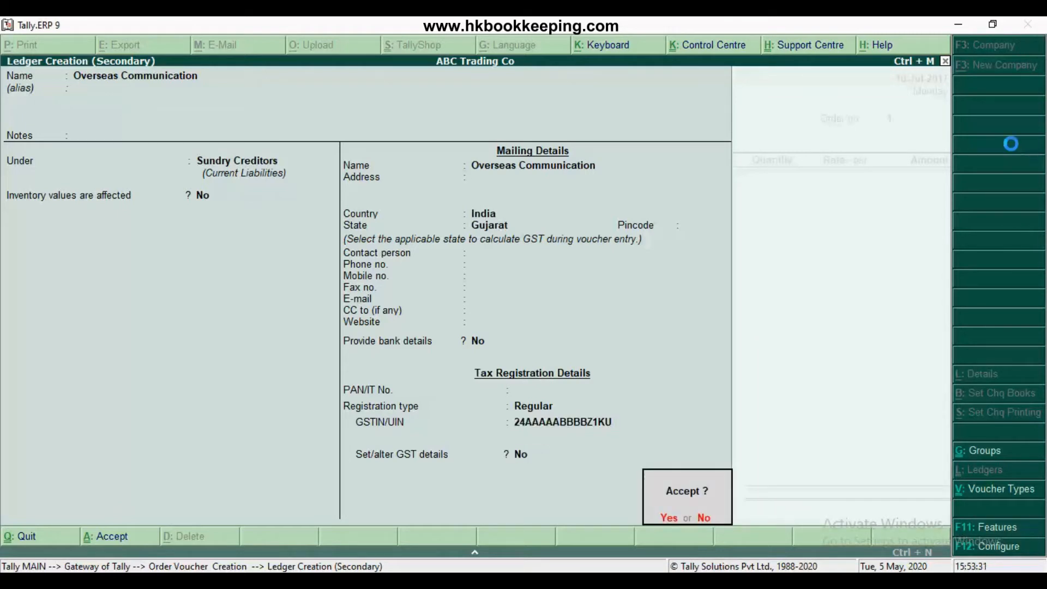
key("Return")
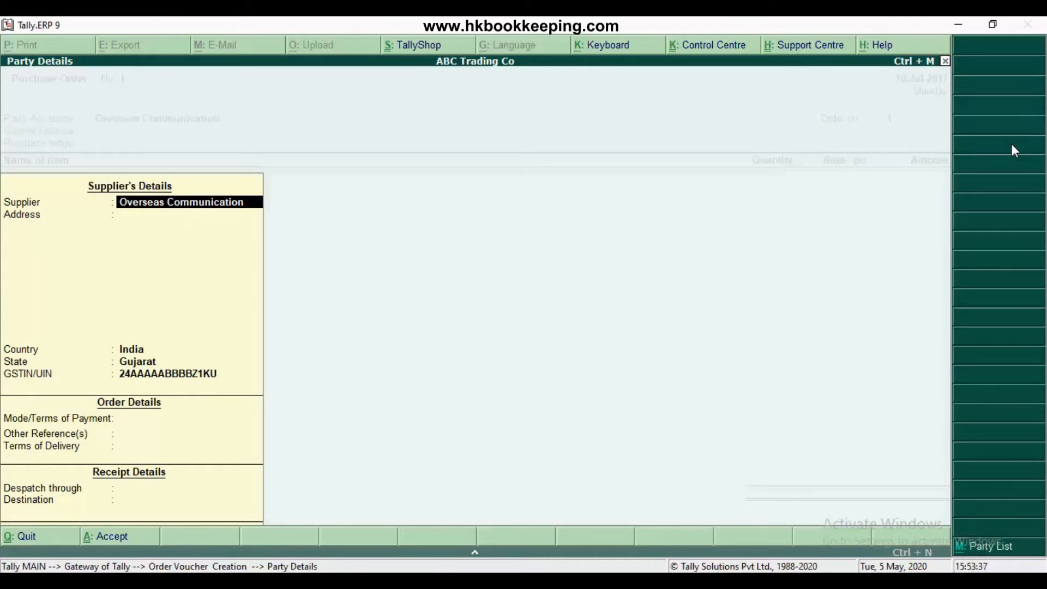
Accept the supplier's party details for the purchase order, leaving the order and receipt details blank
key("Return")
key("Return")
key("Return")
key("Return")
key("Return")
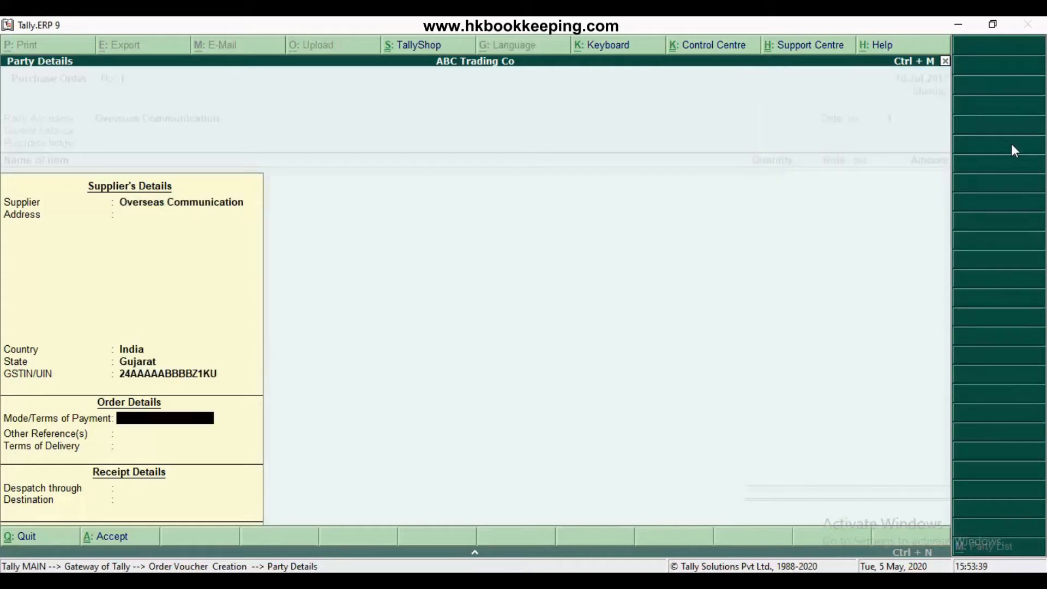
key("Return")
key("Return")
key("Return")
key("Return")
key("Return")
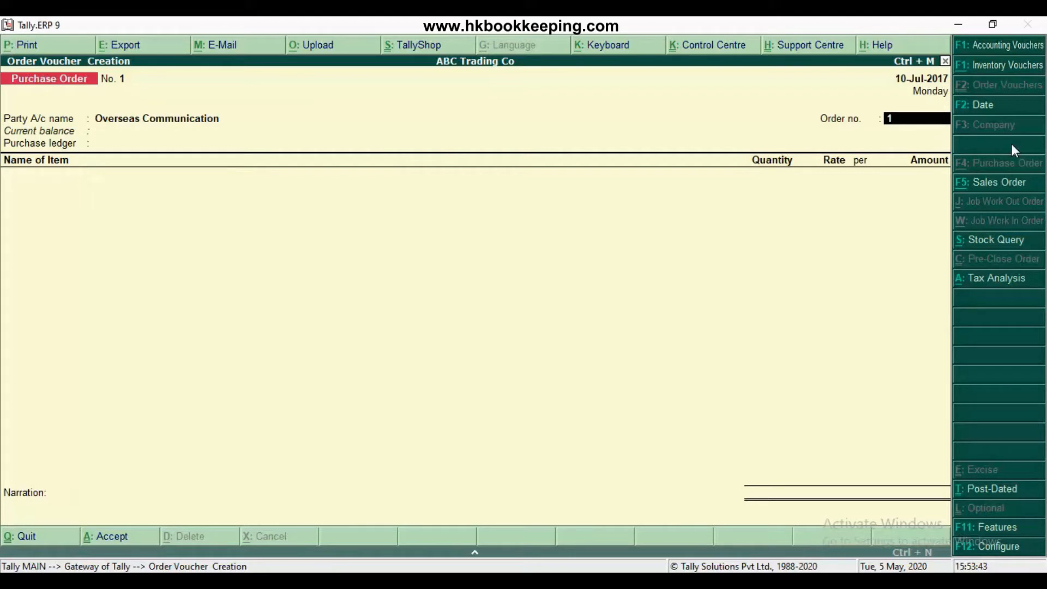
type("PO/001")
key("Return")
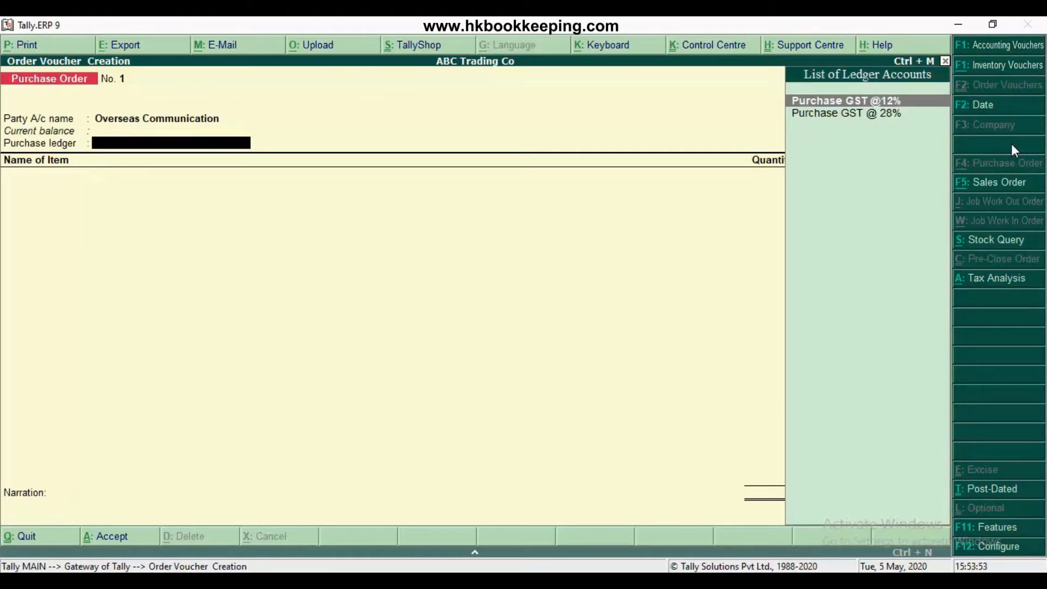
key("Return")
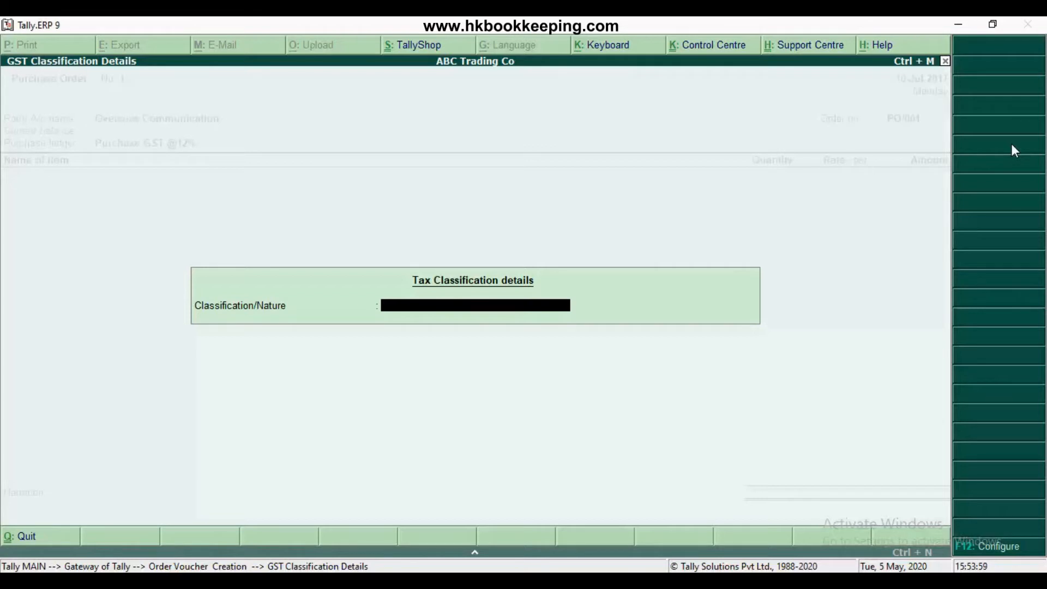
key("Return")
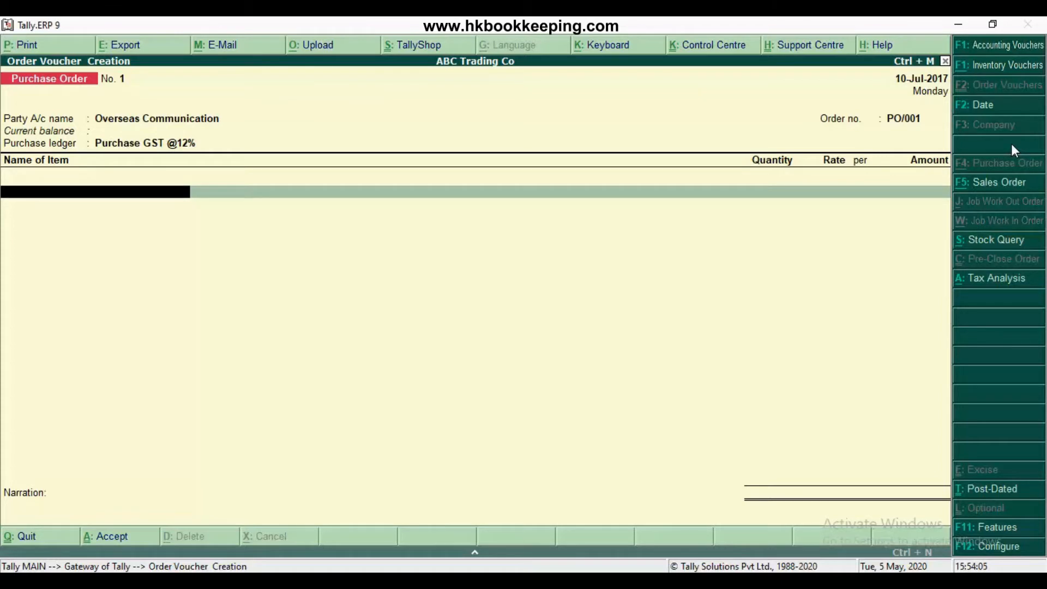
Add the stock item Nokia 1202 to the order with the description White
type("Noki")
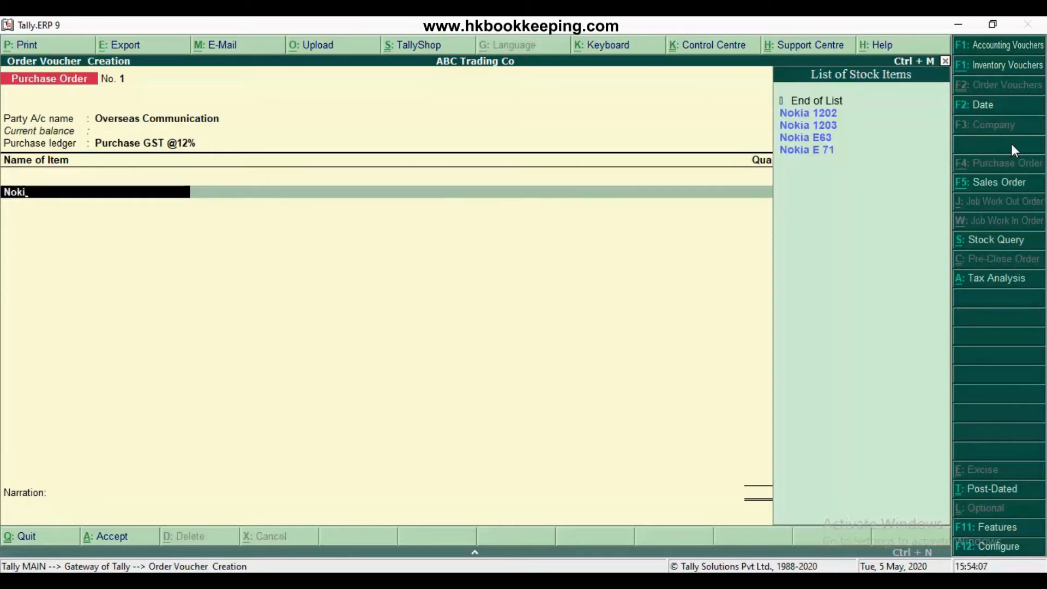
key("Return")
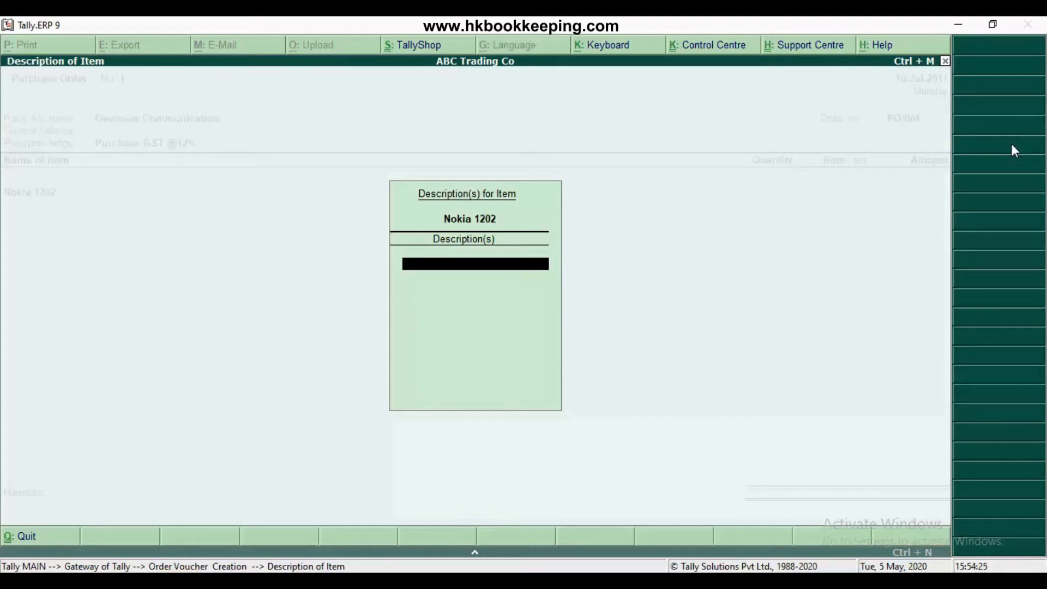
type("White")
key("Return")
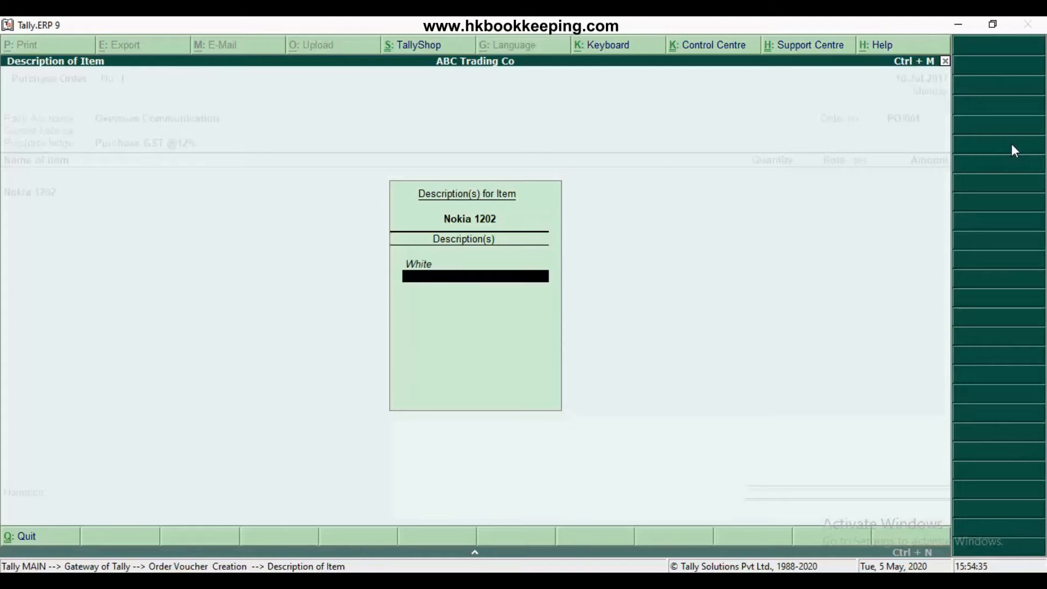
key("Return")
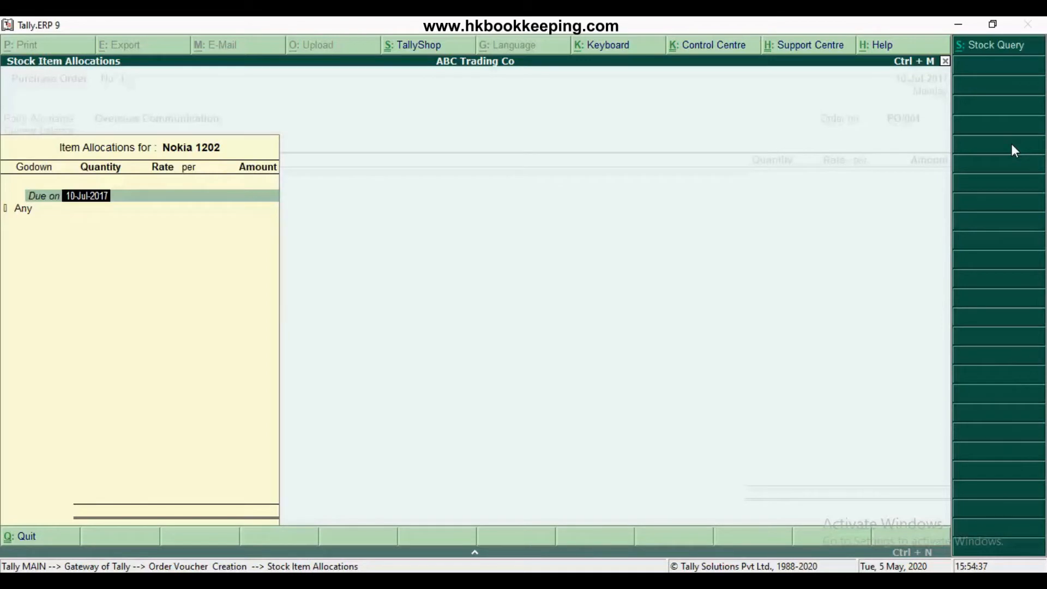
Allocate 10 nos of Nokia 1202 to Storage Godown, due on 10-Jul-2017, at a rate of 1250
key("Return")
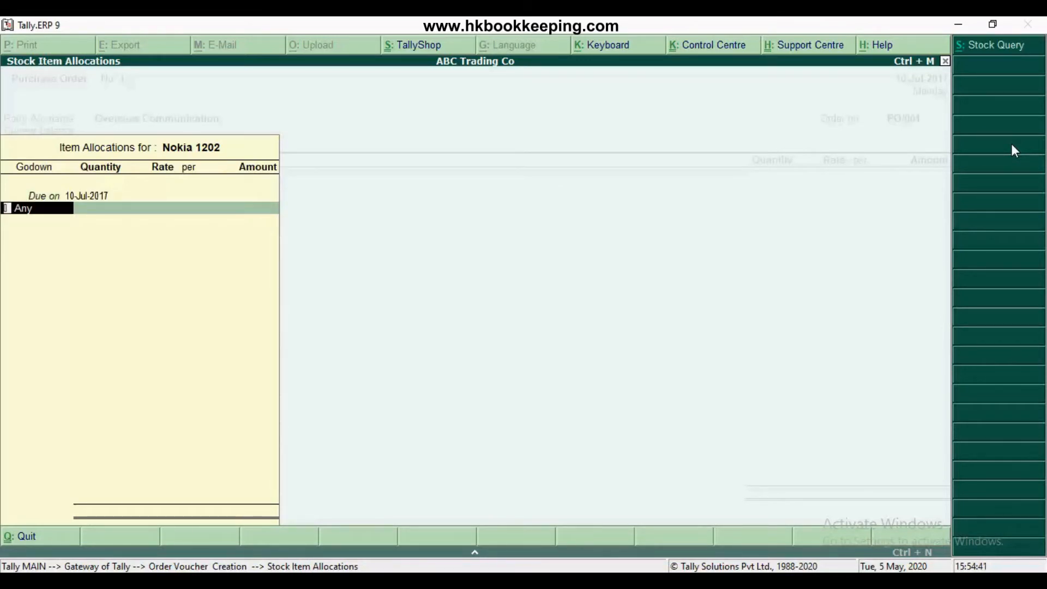
type("S")
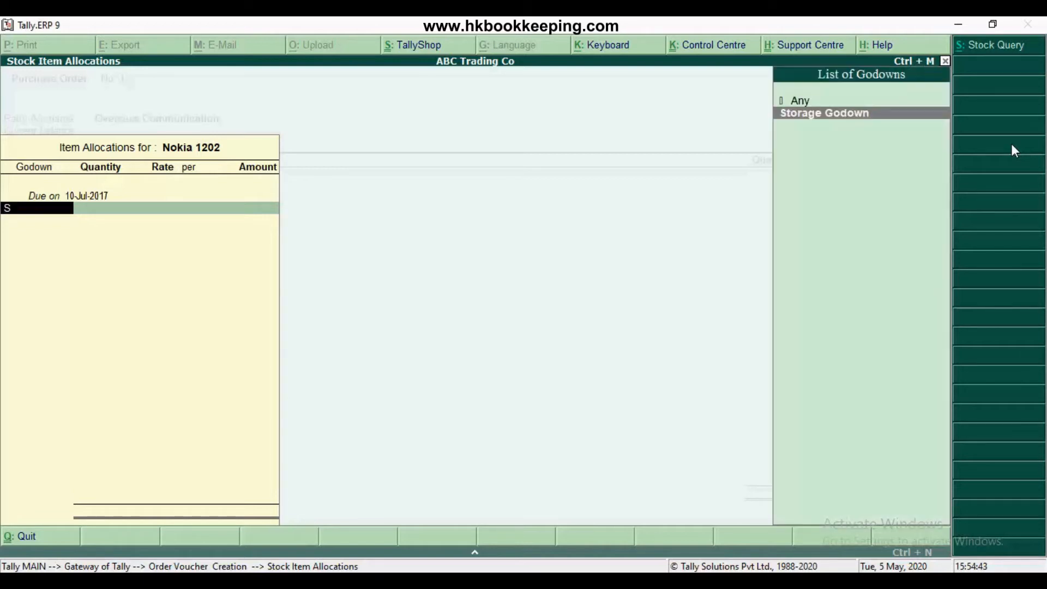
type("to")
key("Return")
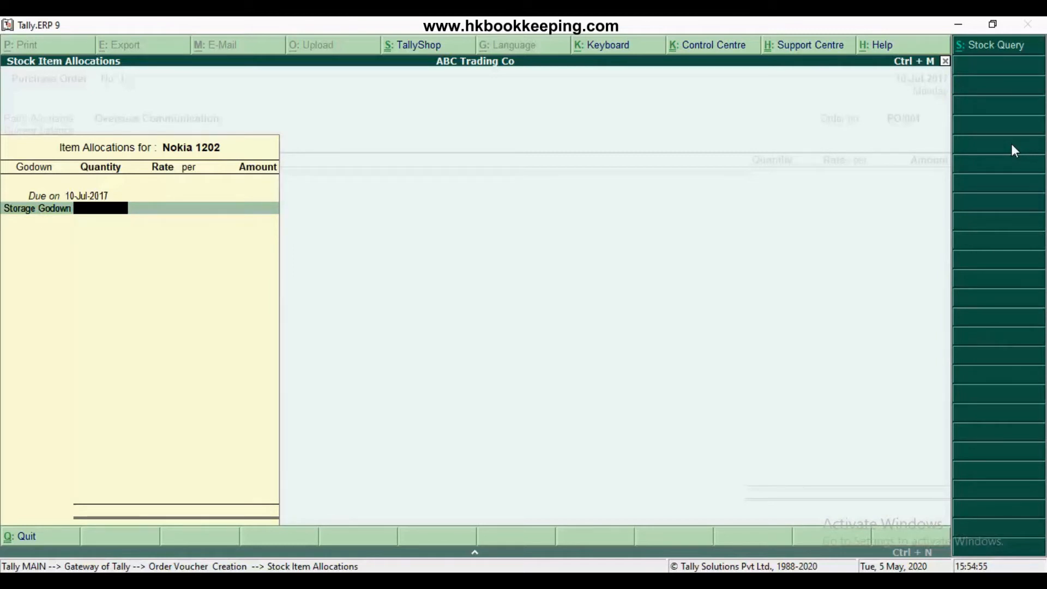
type("10")
key("Return")
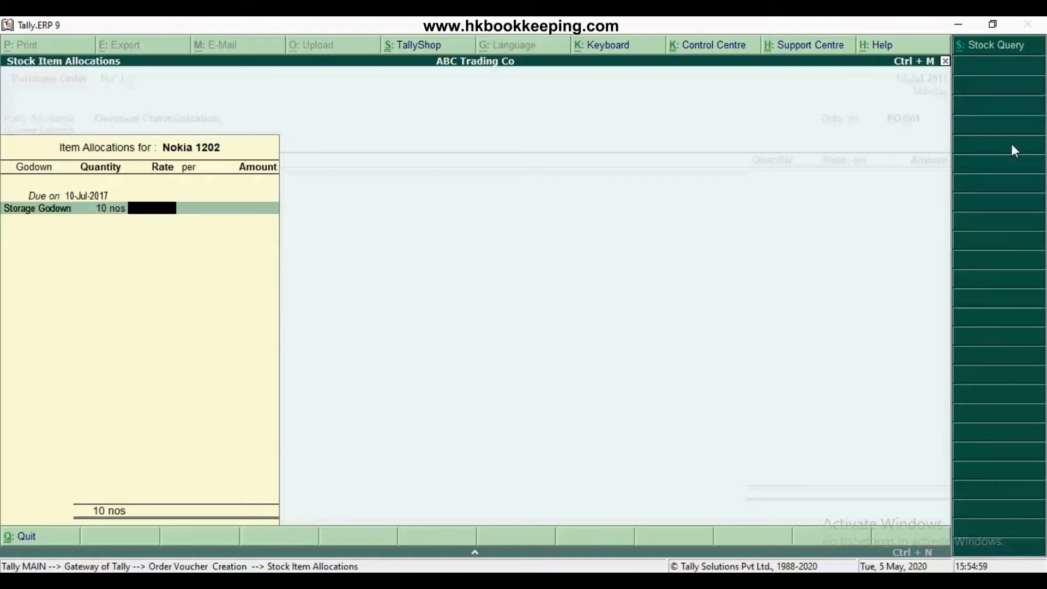
type("1250")
key("Return")
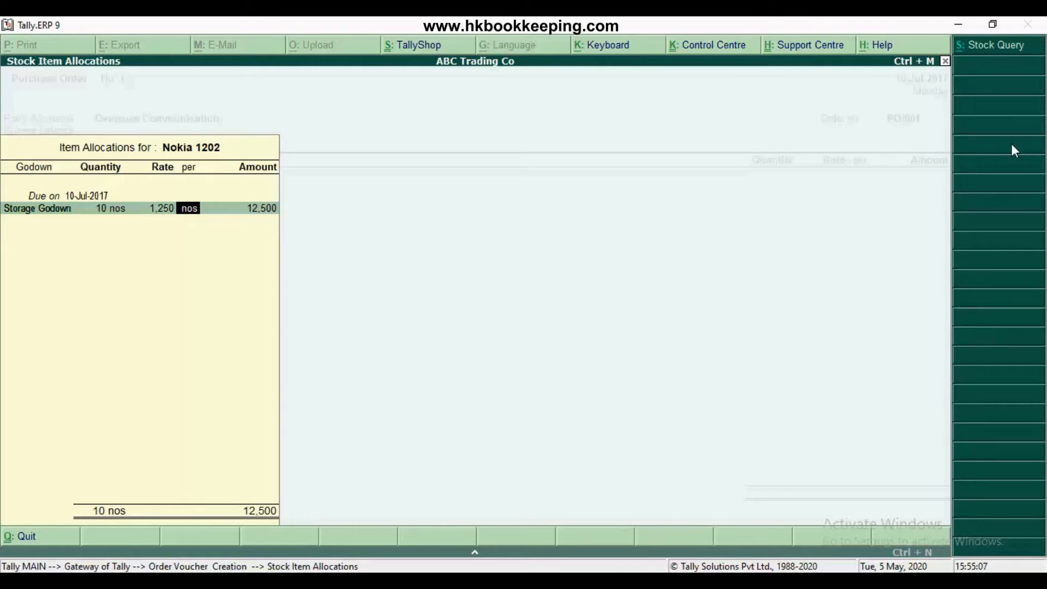
Complete the Nokia 1202 order line per nos, adding no further due date or description line
key("Return")
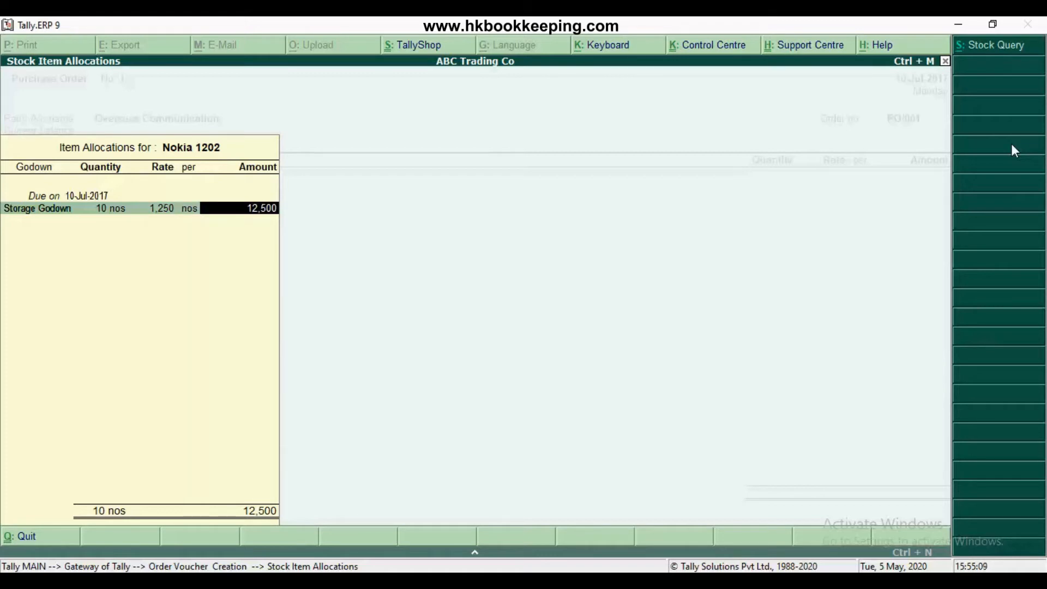
key("Return")
key("Return")
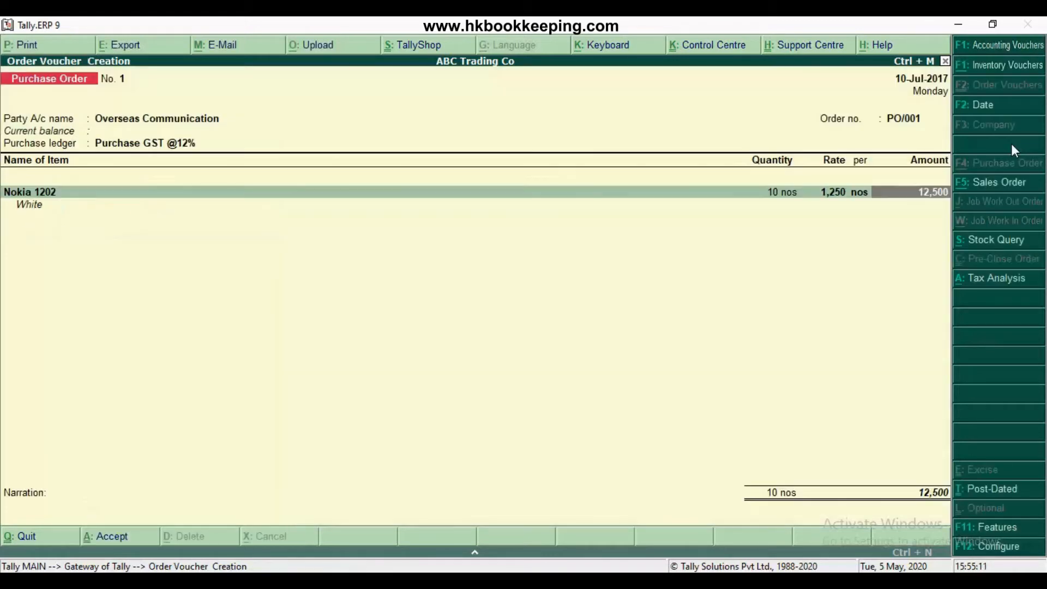
key("Return")
key("Return")
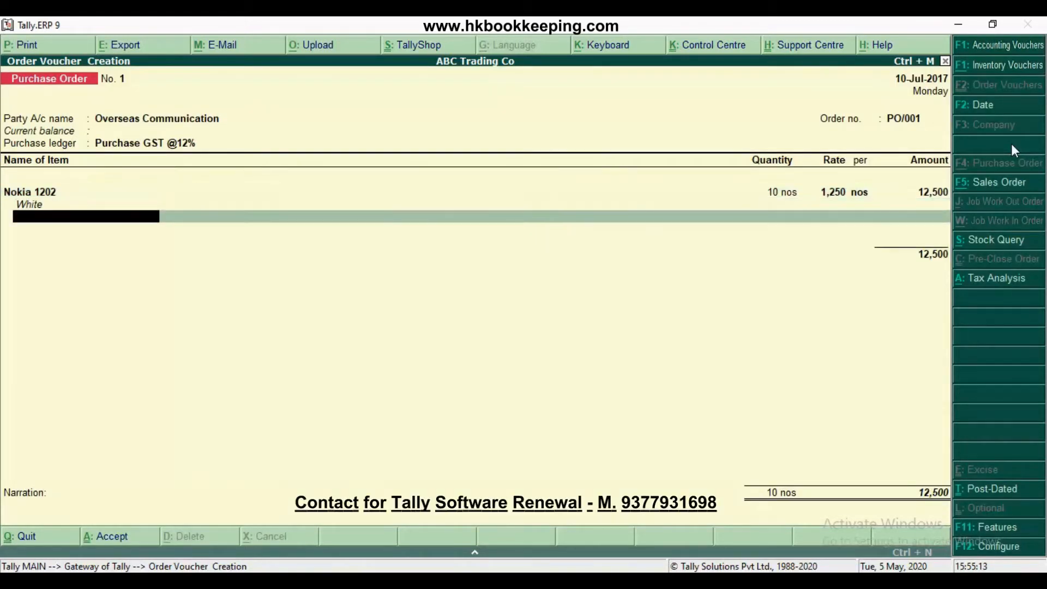
key("Return")
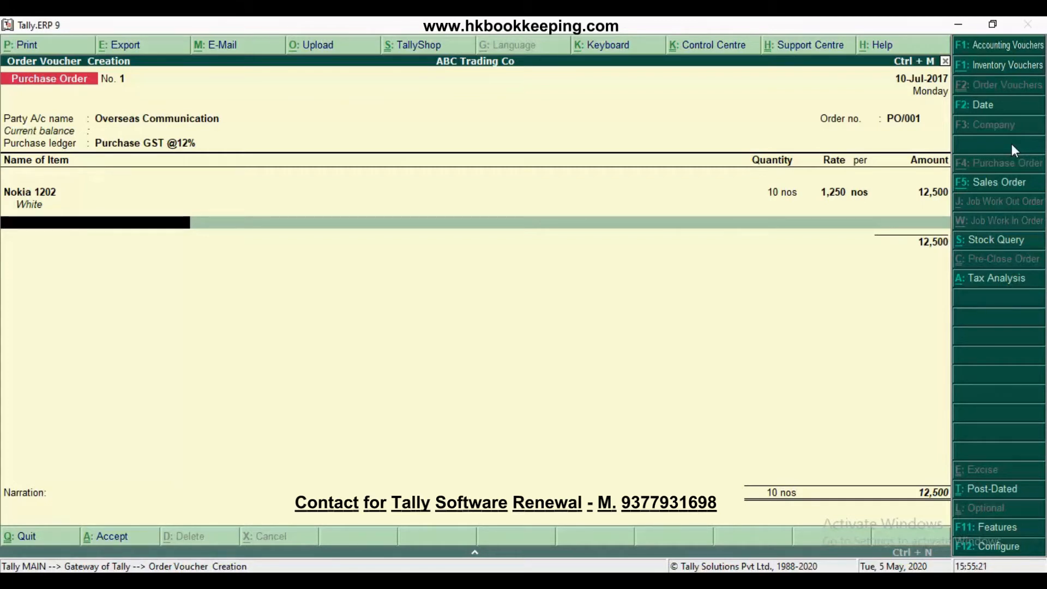
Add the stock item Nokia 1203 to the order, leaving its description blank
type("Noki")
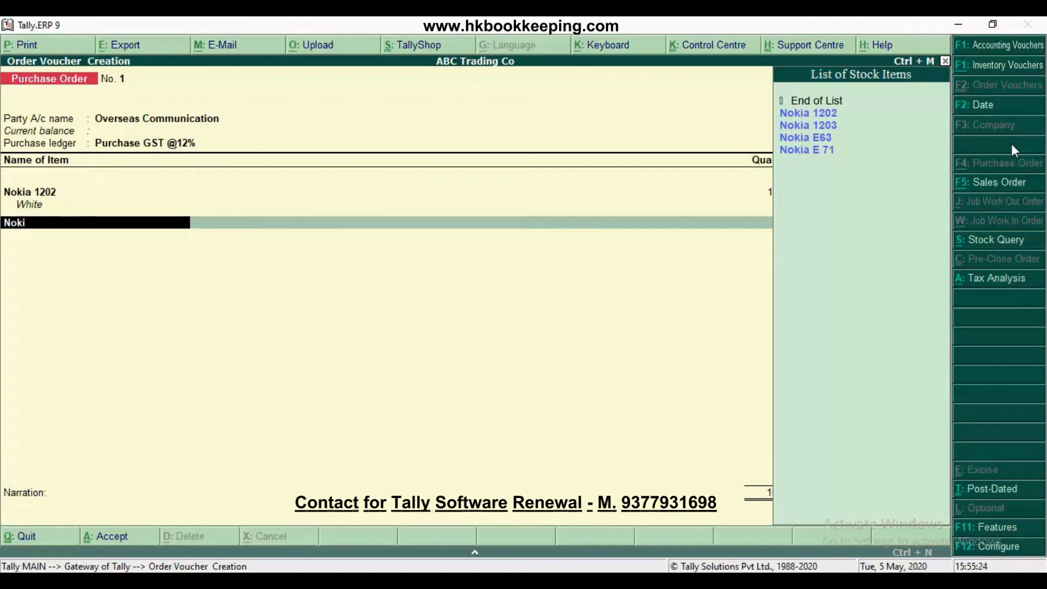
key("Down")
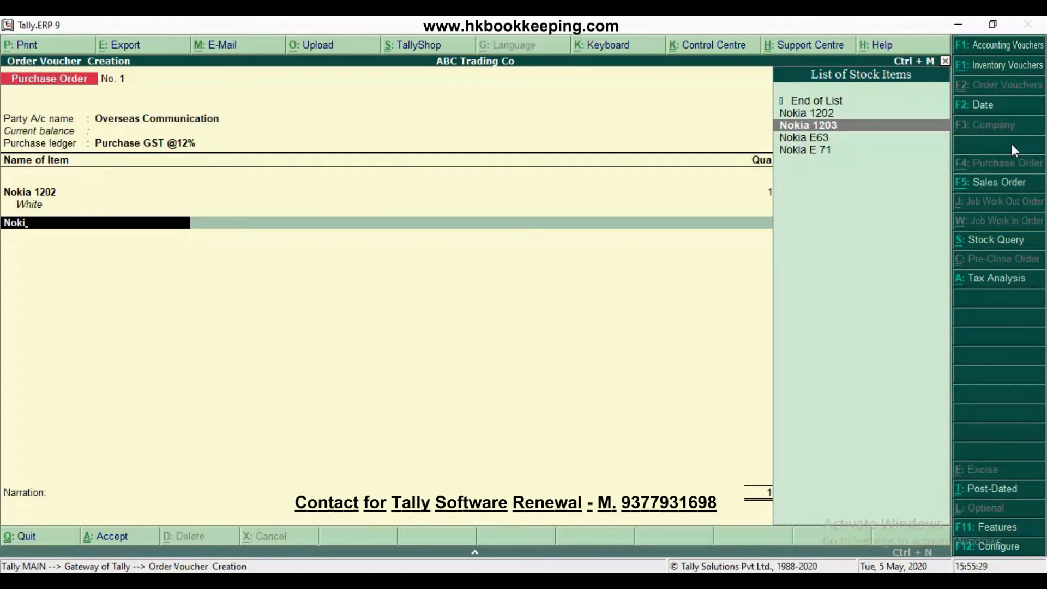
key("Return")
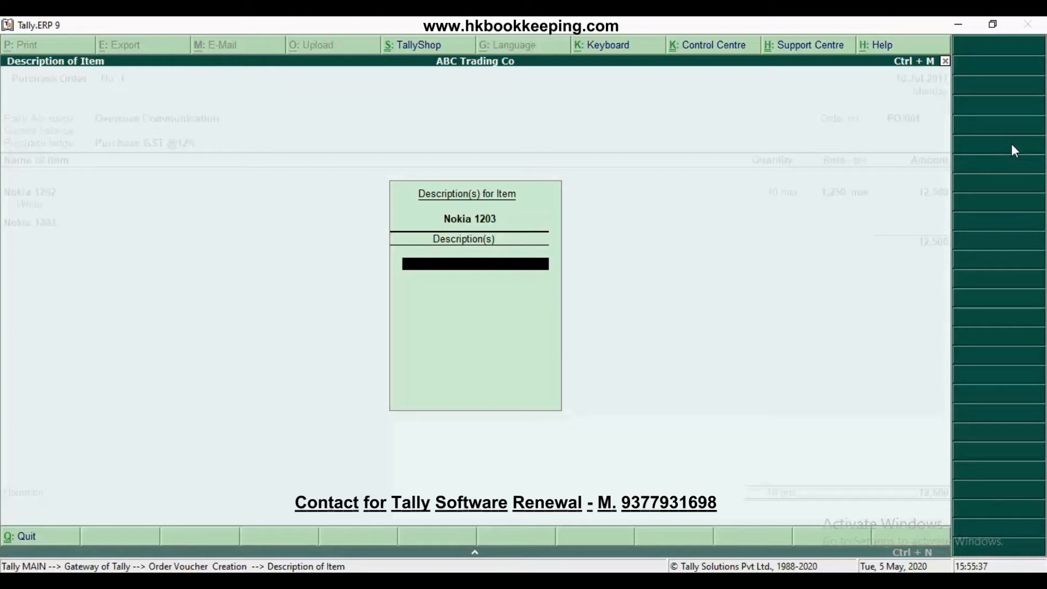
key("Return")
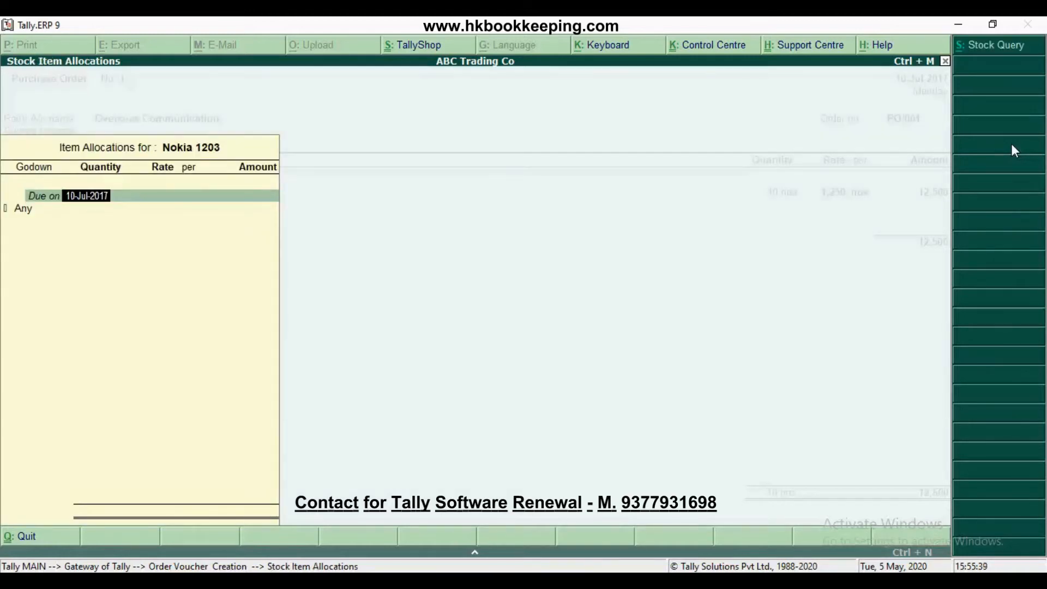
Allocate 10 nos of Nokia 1203 to Storage Godown, due on 10-Jul-2017, at a rate of 1300, and complete the line
key("Return")
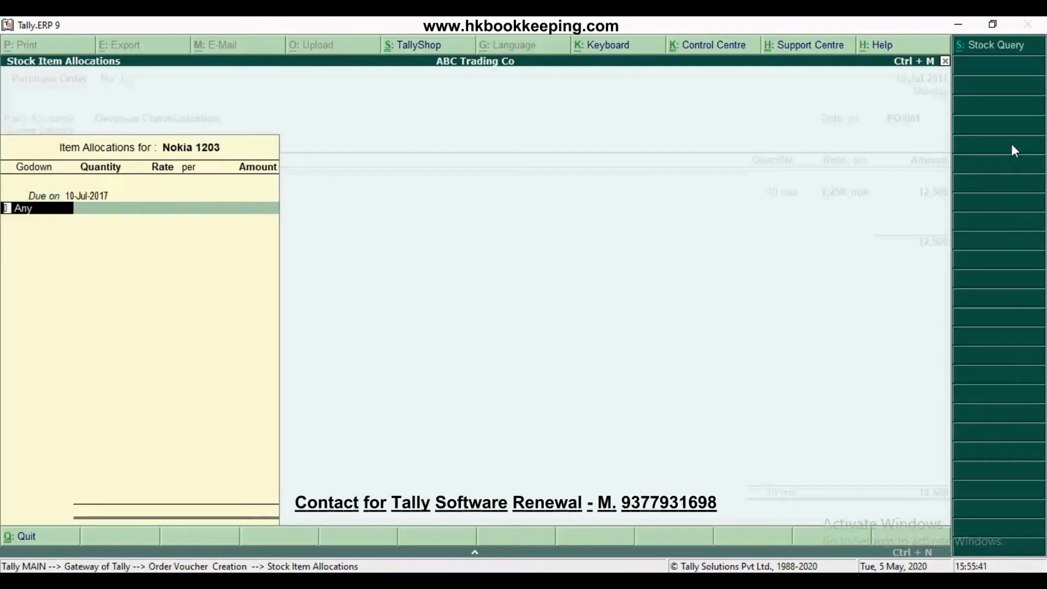
type("Sto")
key("Return")
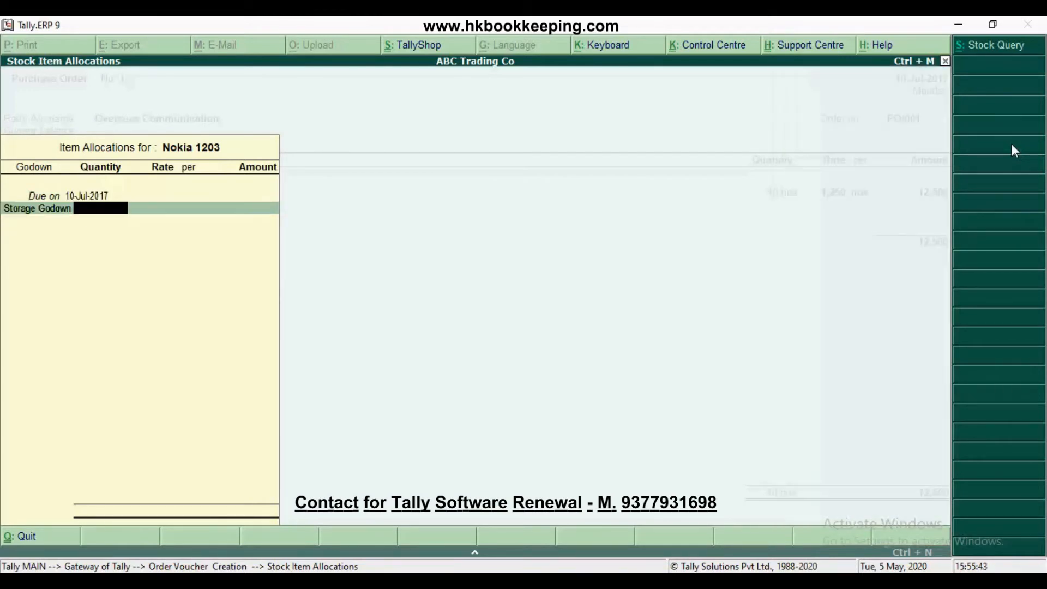
type("10")
key("Return")
type("1300")
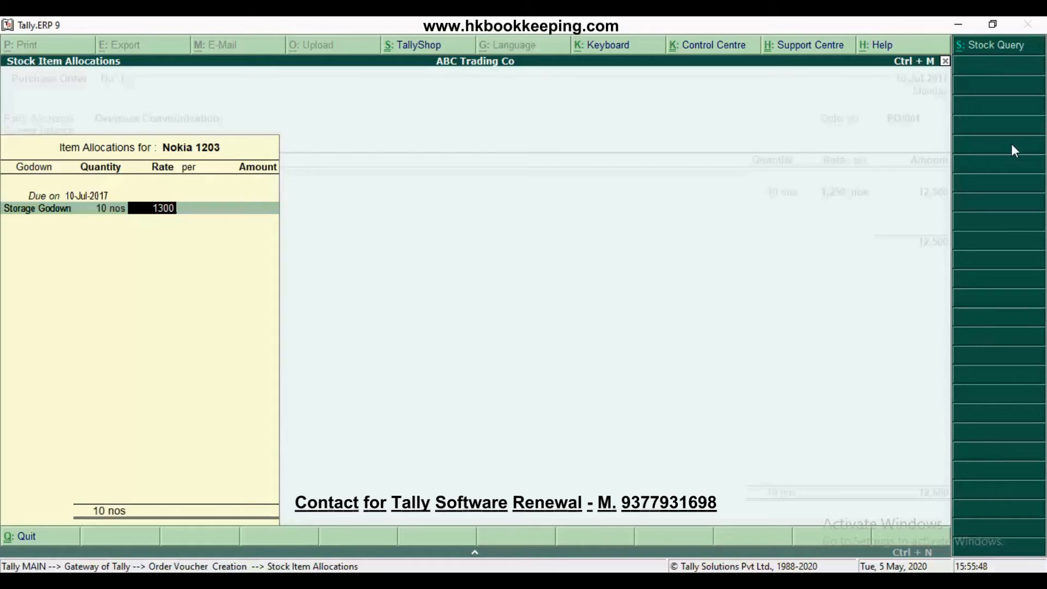
key("Return")
key("Return")
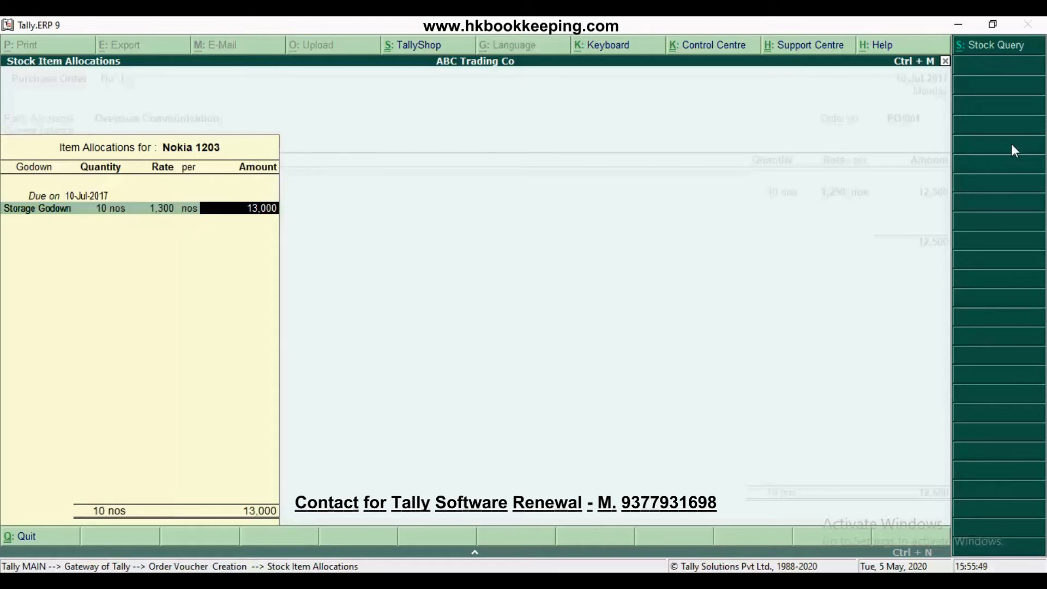
key("Return")
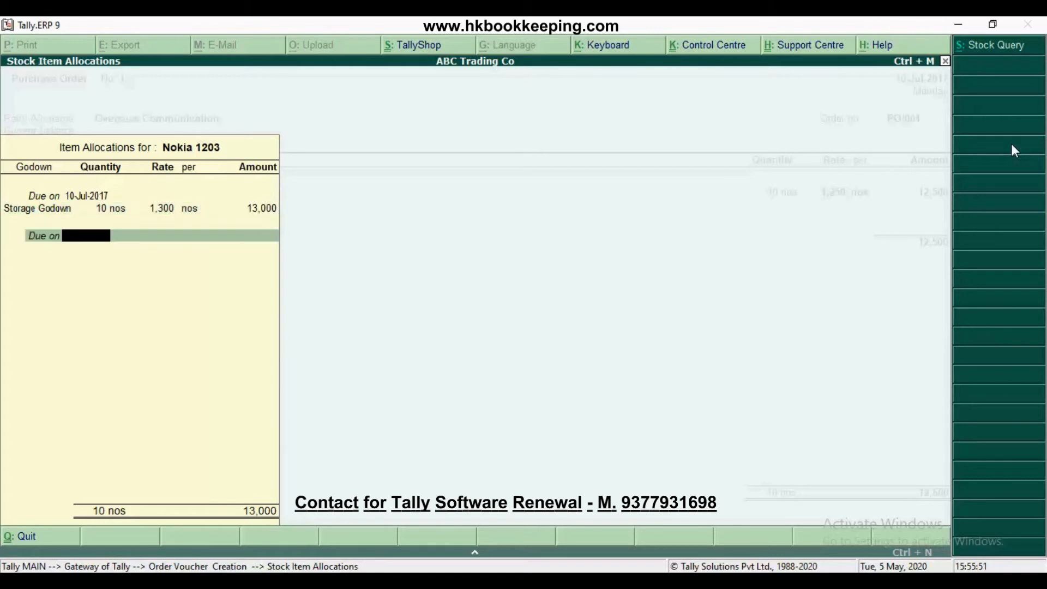
key("Return")
key("Return")
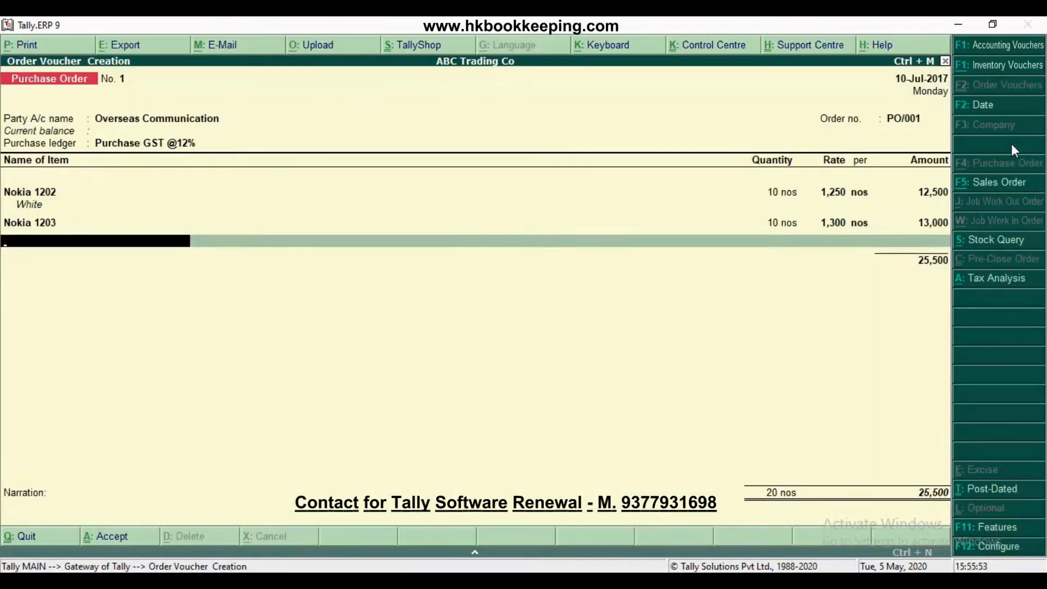
Add the stock item Nokia E63 to the order, leaving its description blank
type("Noki")
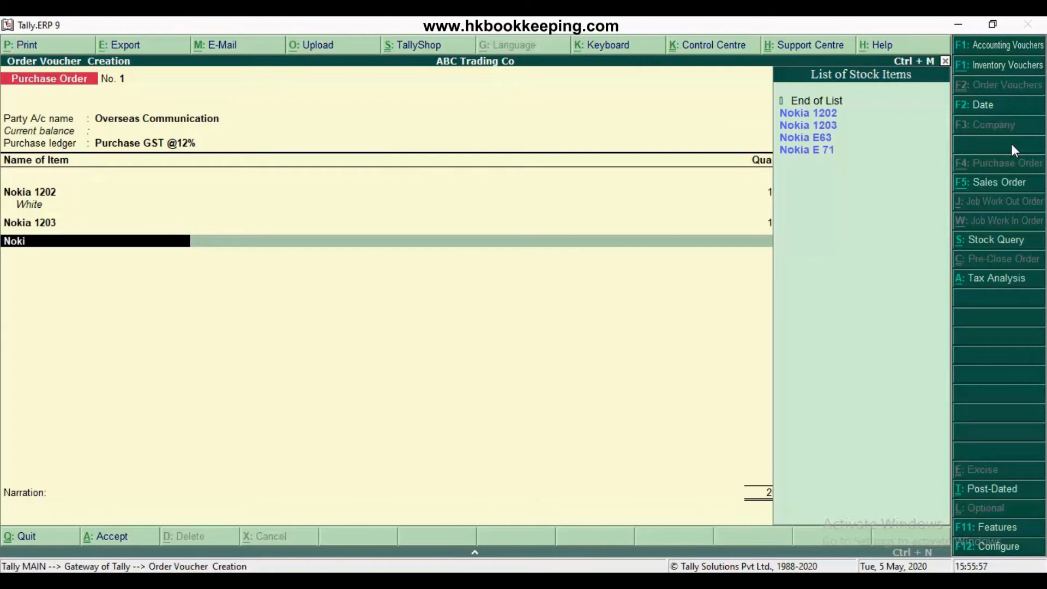
key("Down")
key("Down")
key("Down")
key("Return")
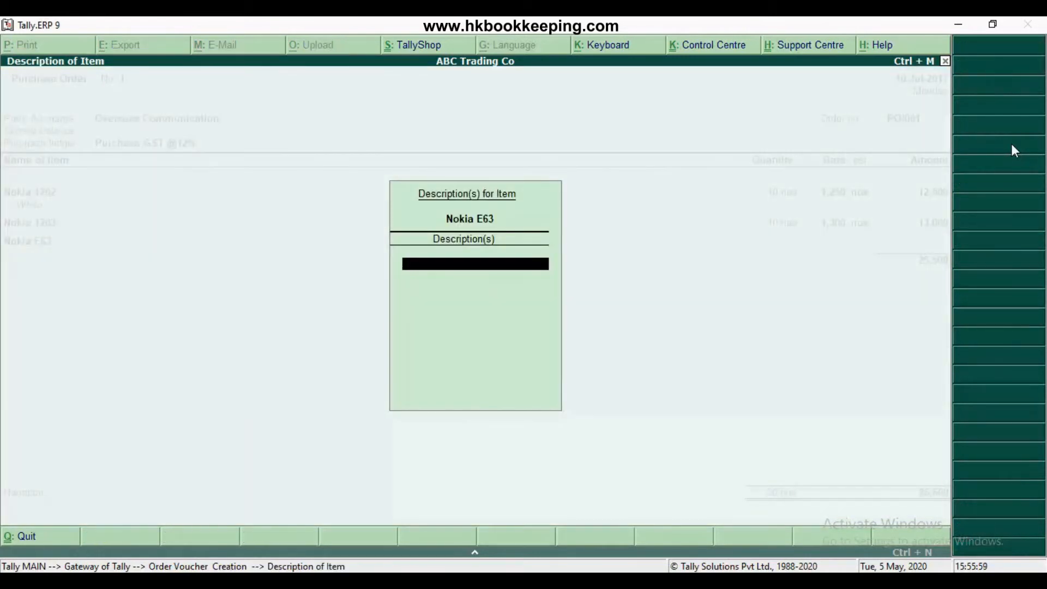
key("Return")
Allocate 10 nos of Nokia E63 to Storage Godown, due on 10-Jul-2017, at a rate of 9000, and complete the line
key("Return")
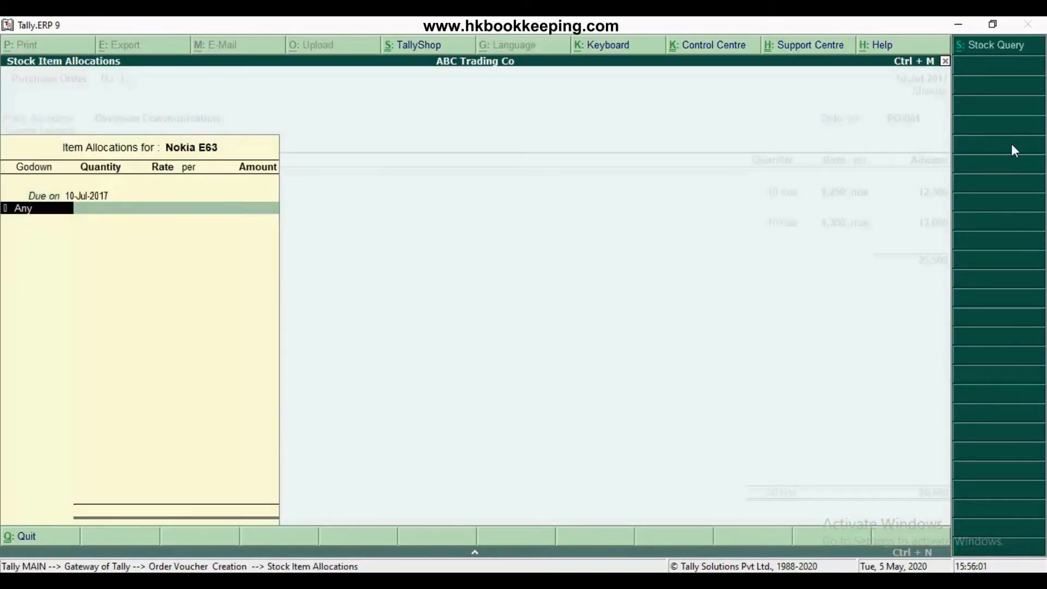
type("St")
key("Return")
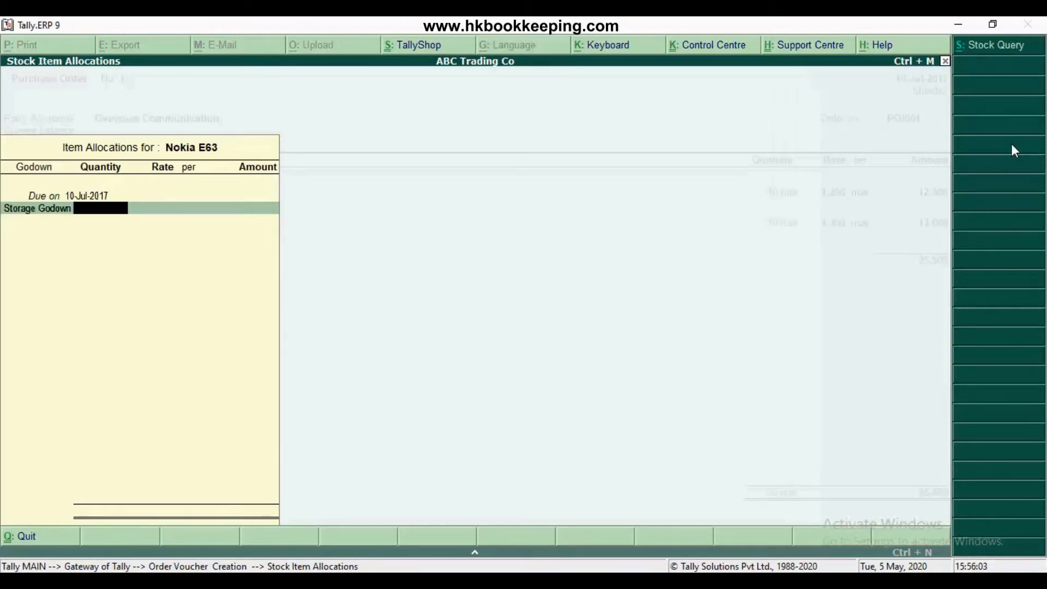
type("10")
key("Return")
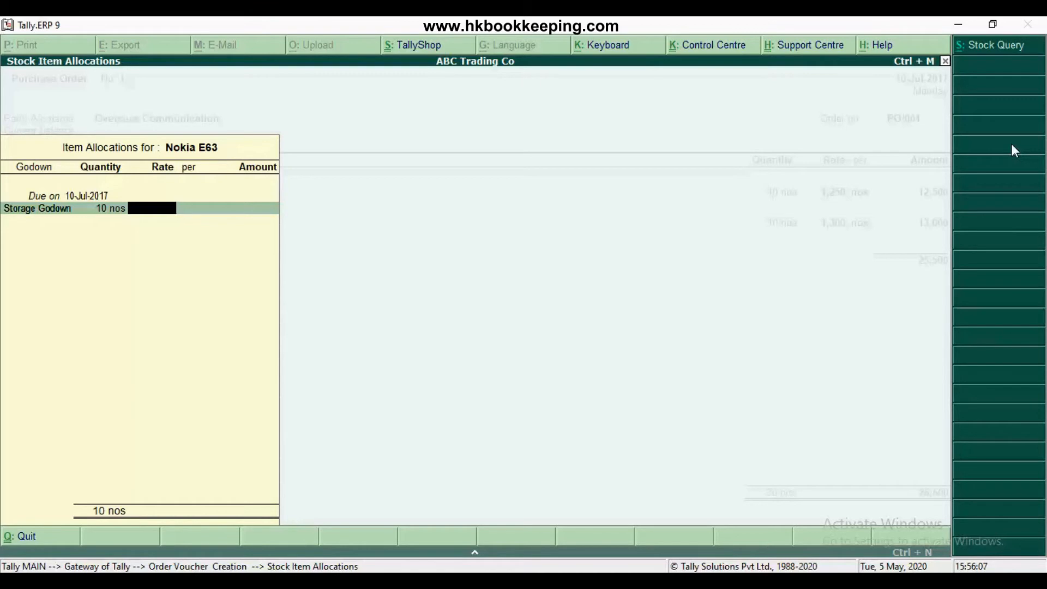
type("9000")
key("Return")
key("Return")
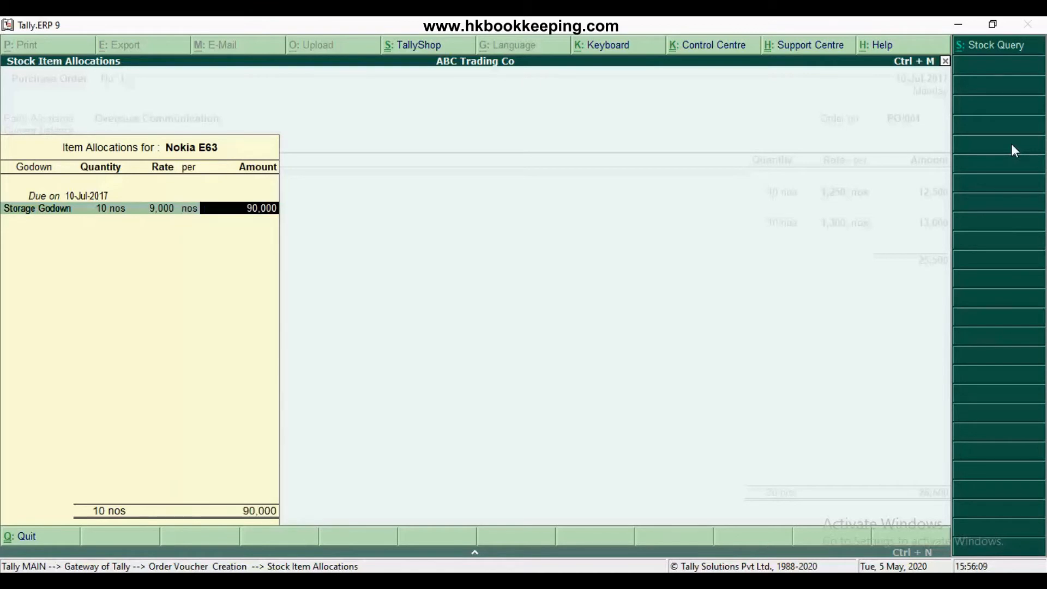
key("Return")
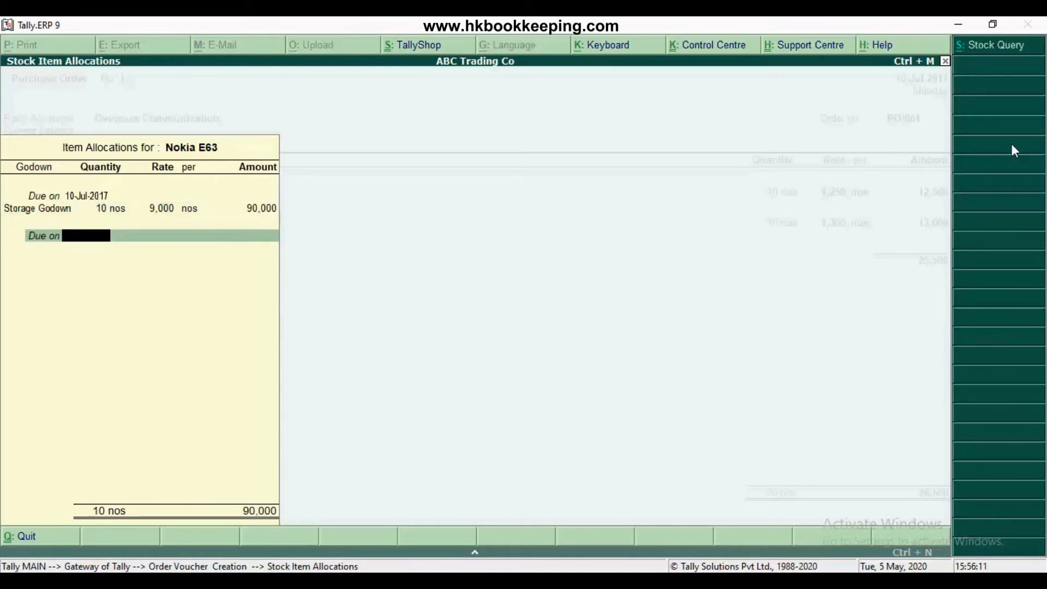
key("Return")
Add the stock item Nokia E 71 to the order, leaving its description blank
type("Nokia")
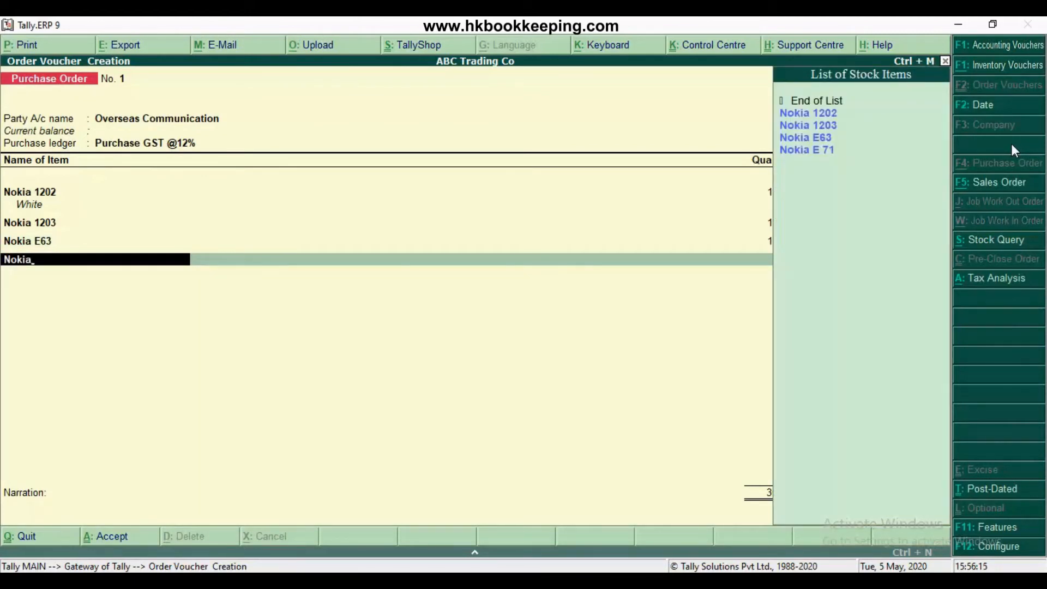
key("Down")
key("Down")
key("Down")
key("Down")
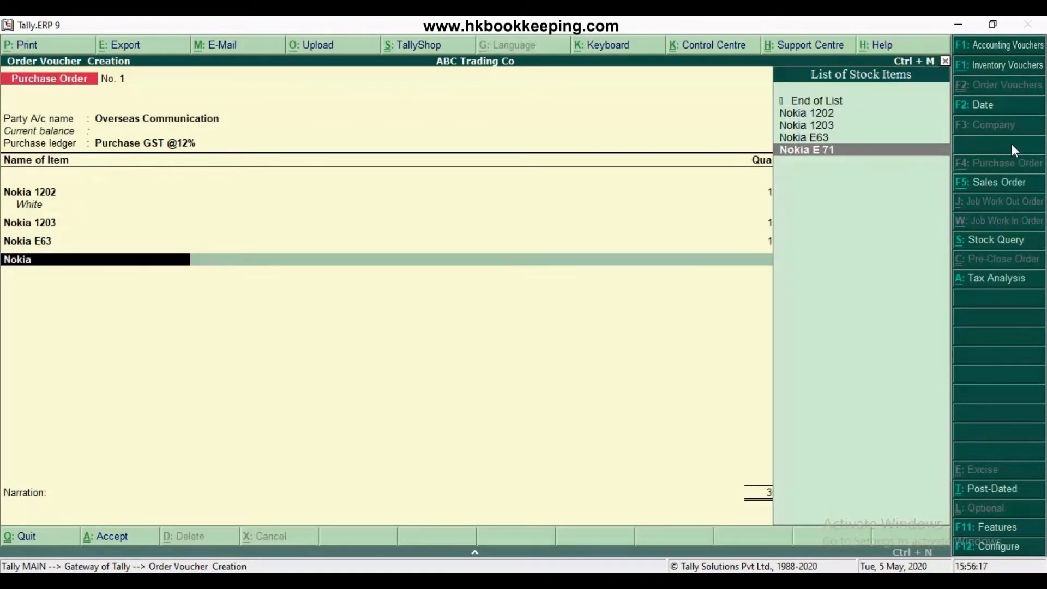
key("Return")
Allocate 10 nos of Nokia E 71 to Storage Godown, due on 10-Jul-2017, at a rate of 14800, and complete the line
key("Return")
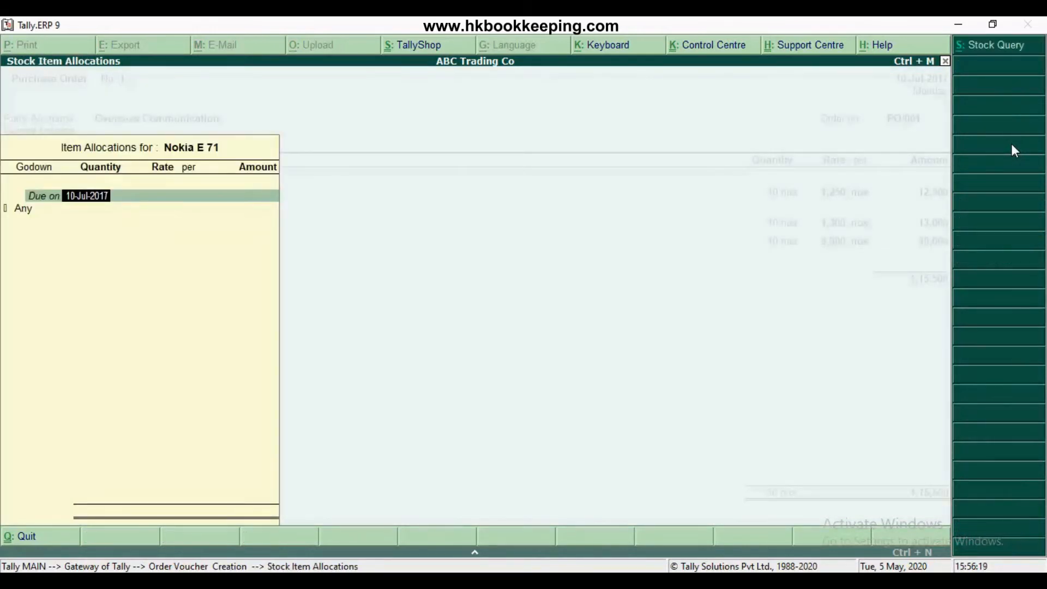
key("Return")
type("Sto")
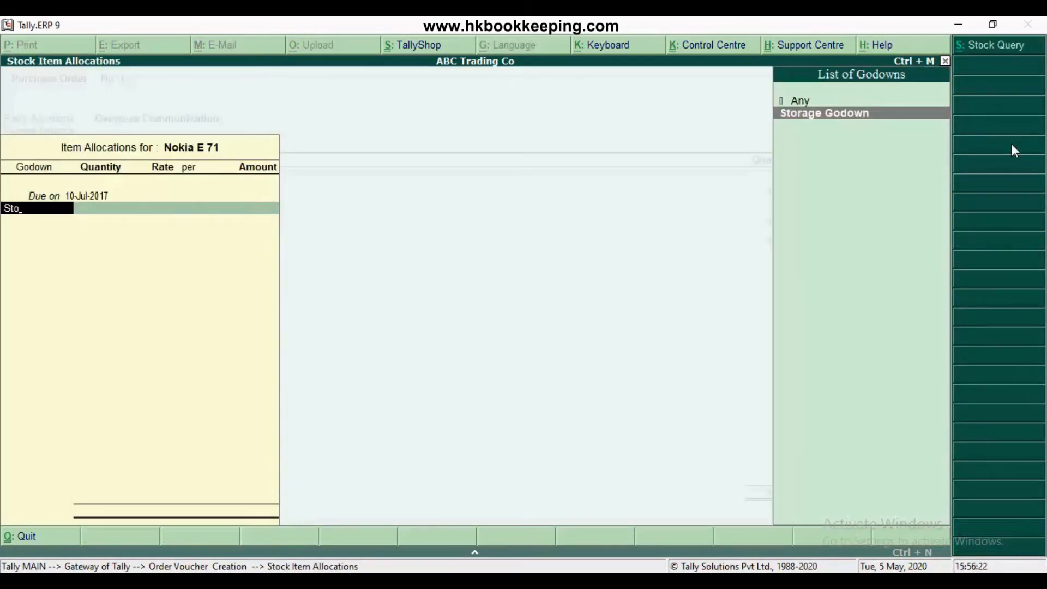
key("Return")
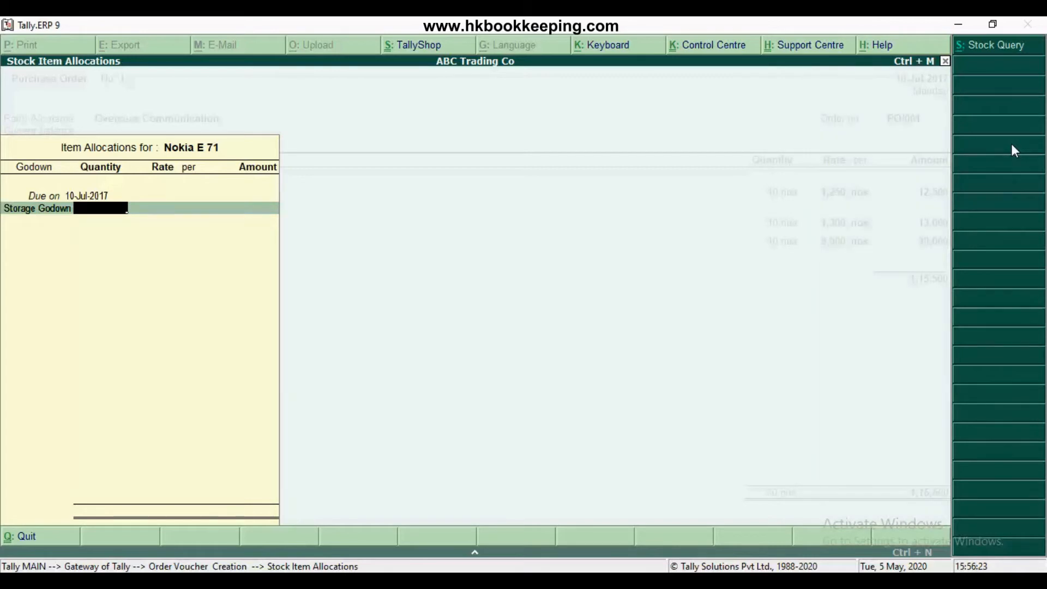
type("10")
key("Return")
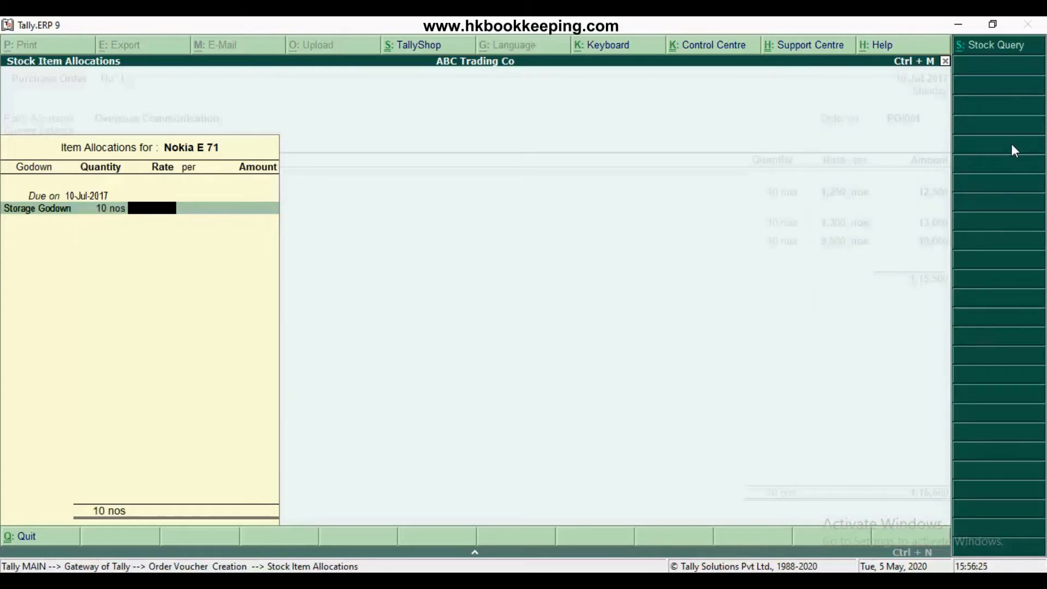
type("14800")
key("Return")
key("Return")
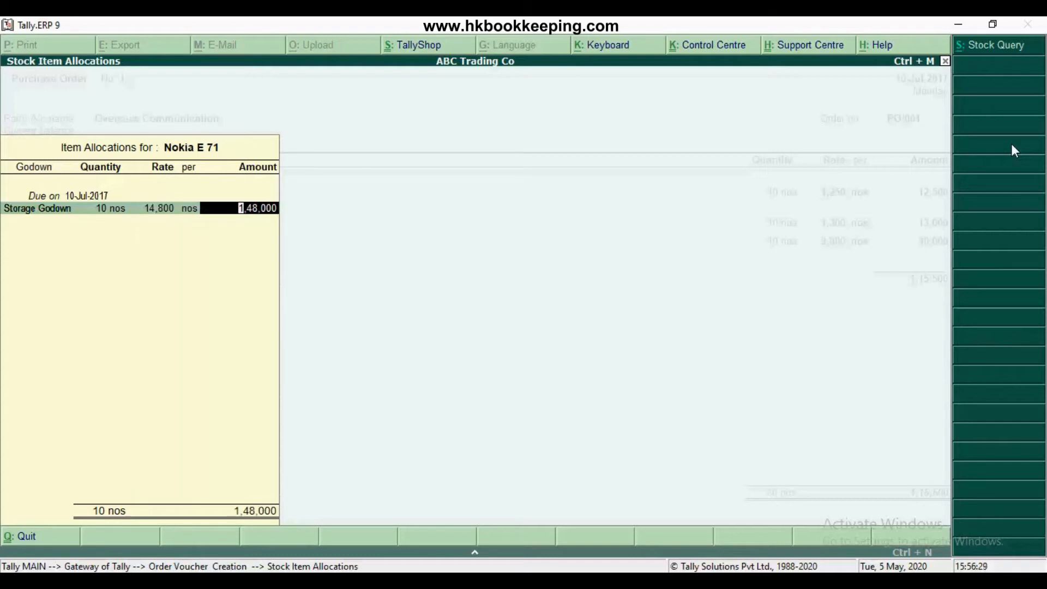
key("Return")
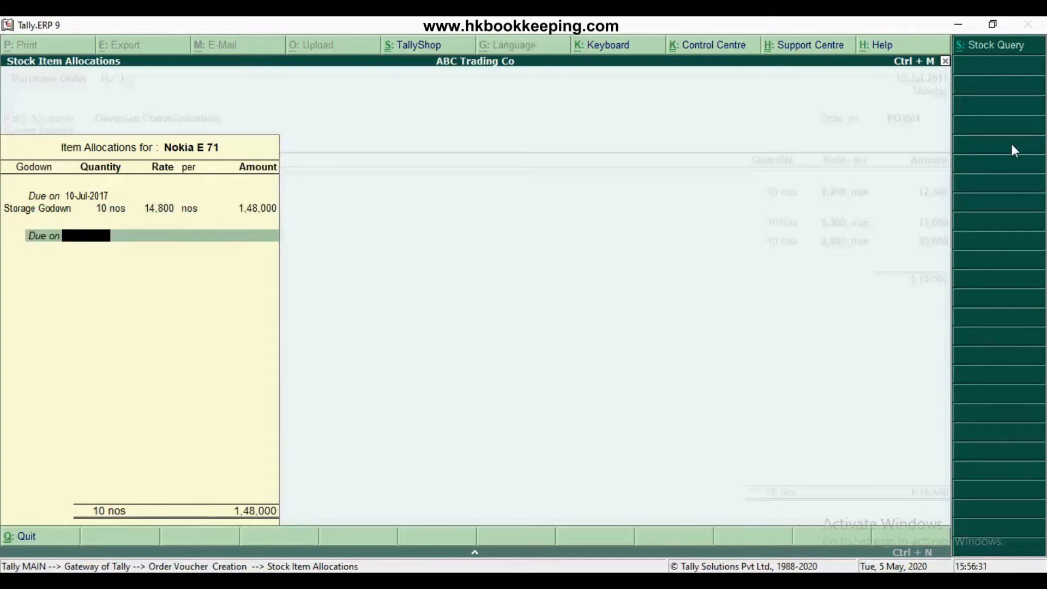
key("Return")
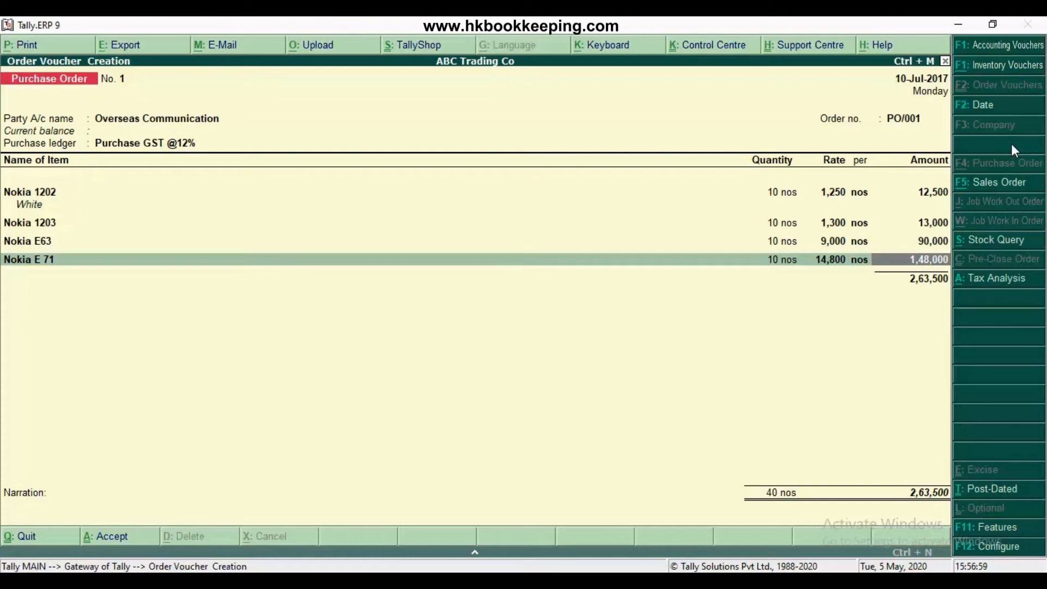
key("Return")
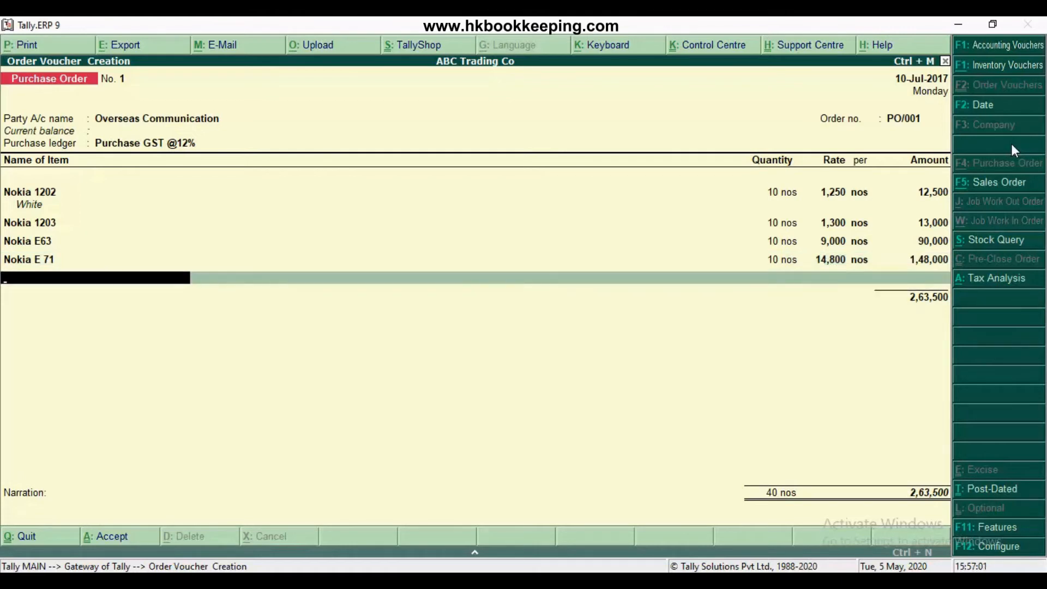
End the item list, save the purchase order with a blank narration, and exit order voucher entry
key("Return")
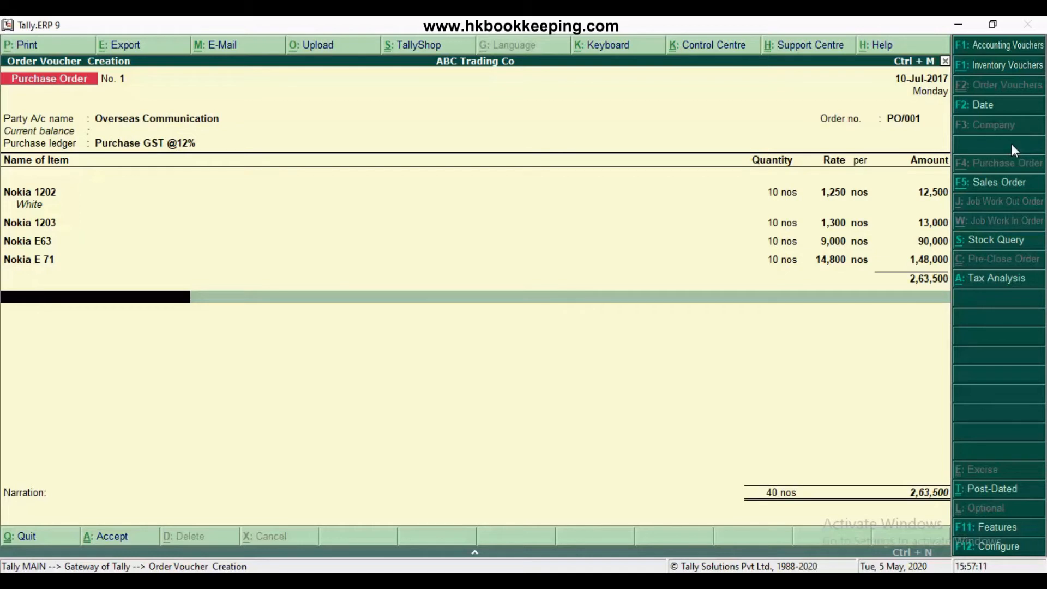
key("Return")
key("Return")
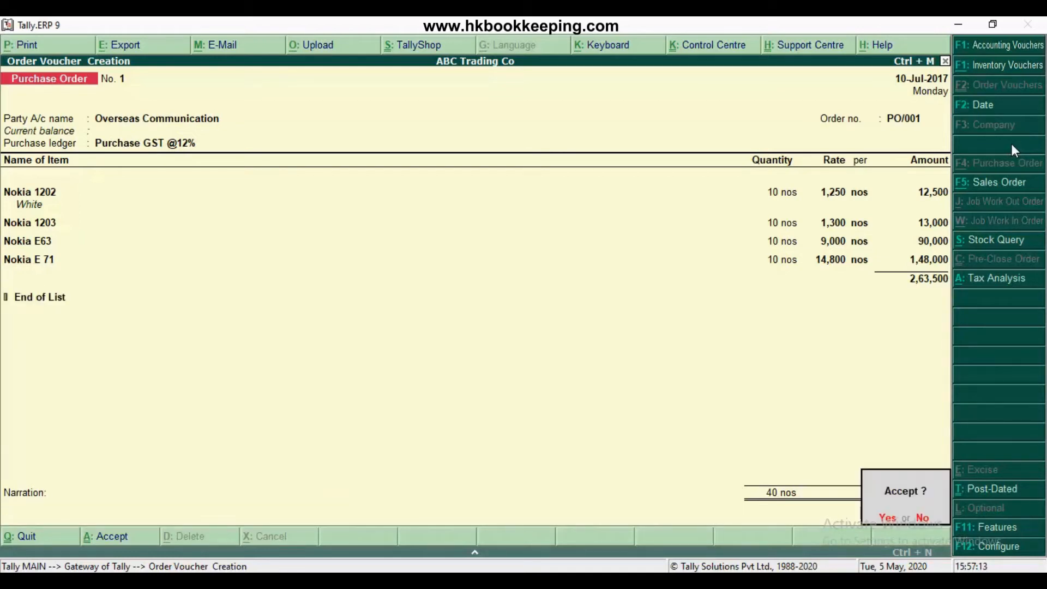
key("Return")
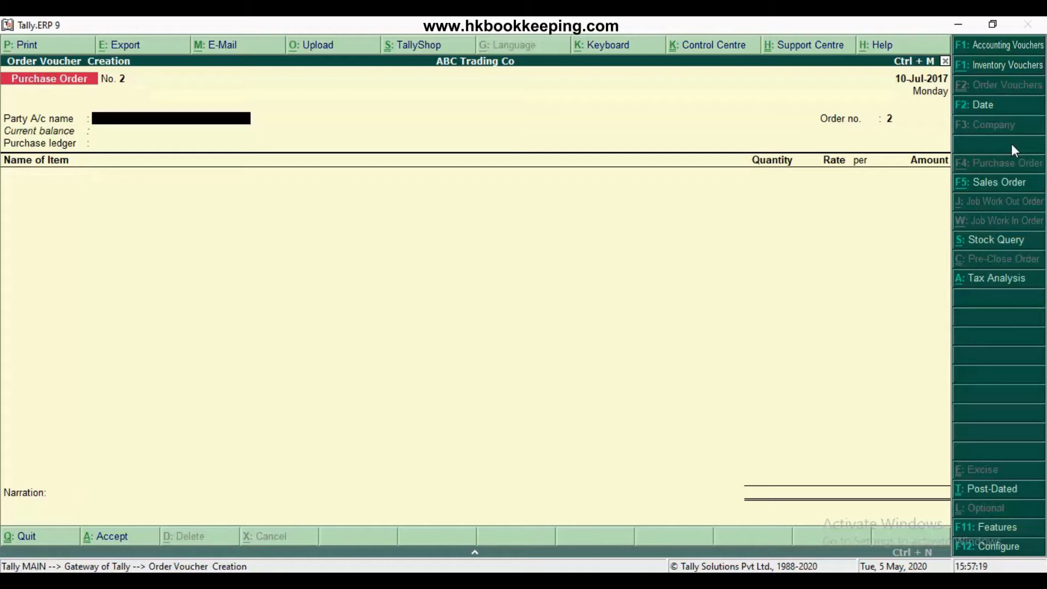
key("Escape")
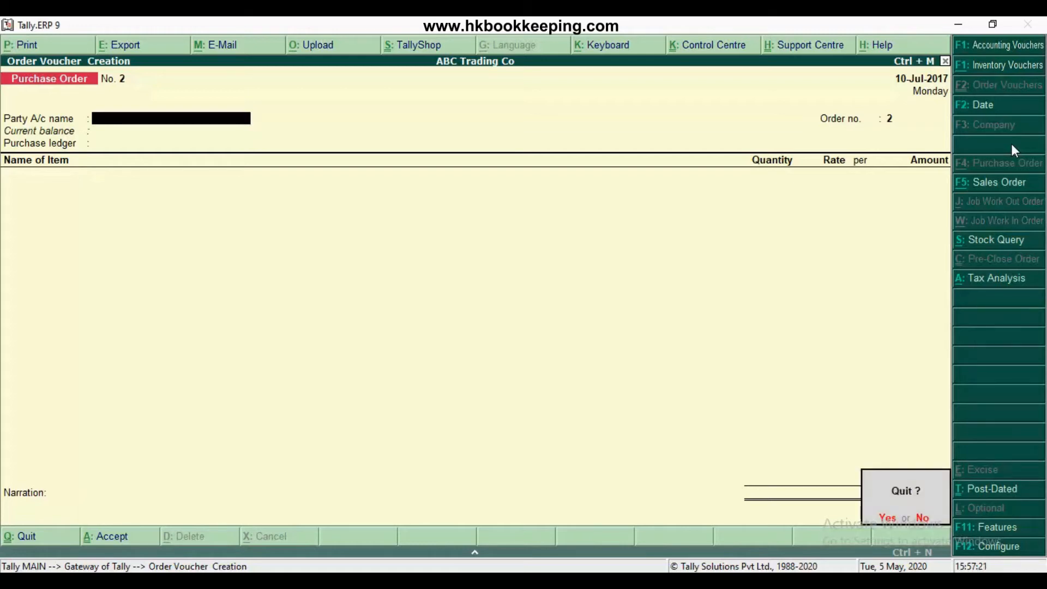
key("Return")
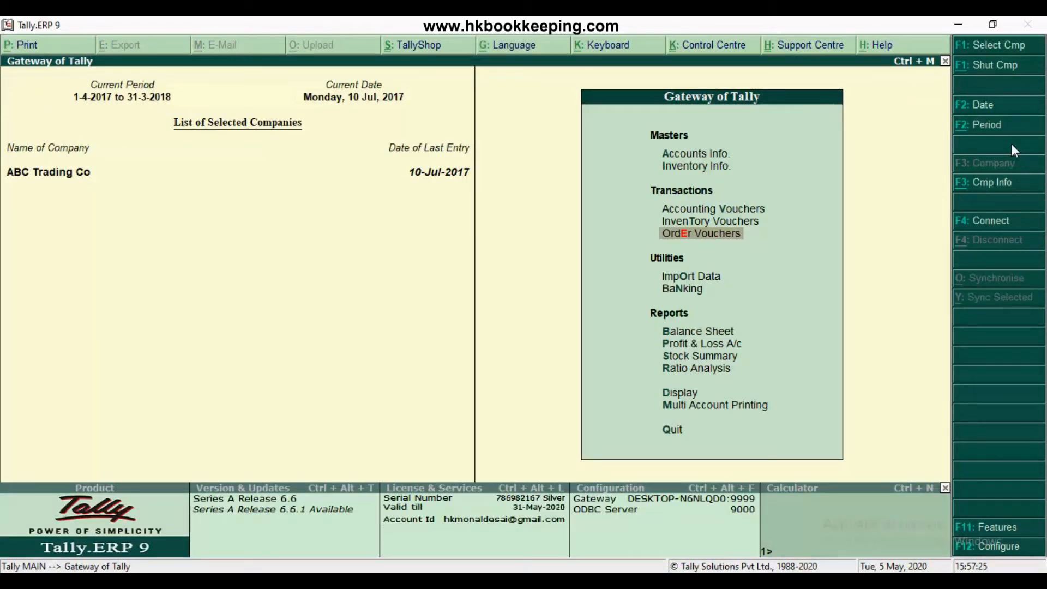
Open the Day Book report from the display reports of ABC Trading Co
key("Down")
key("Down")
key("Down")
key("Down")
key("Down")
key("Down")
key("Down")
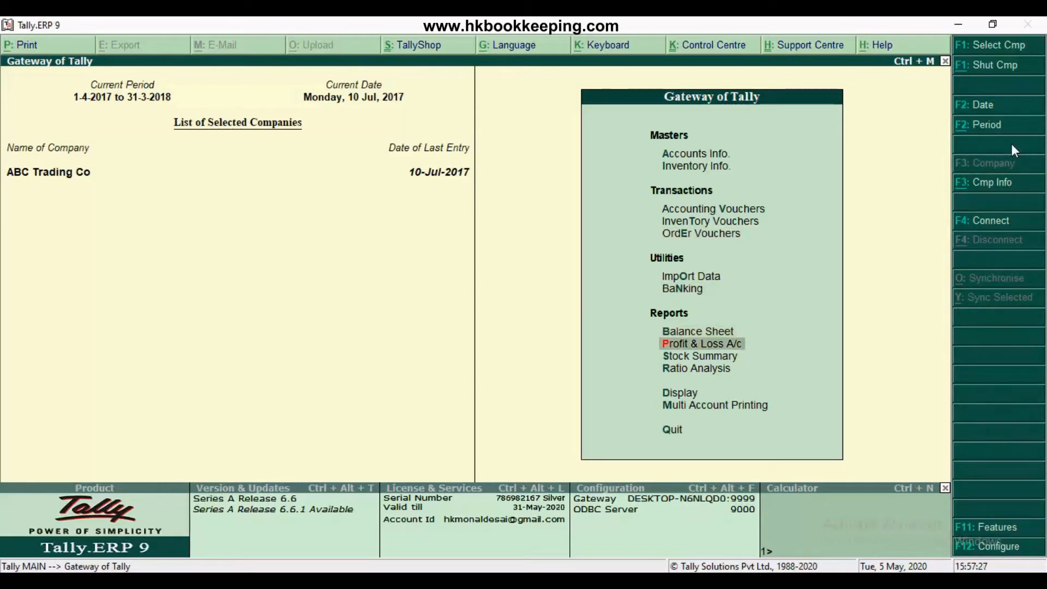
key("Return")
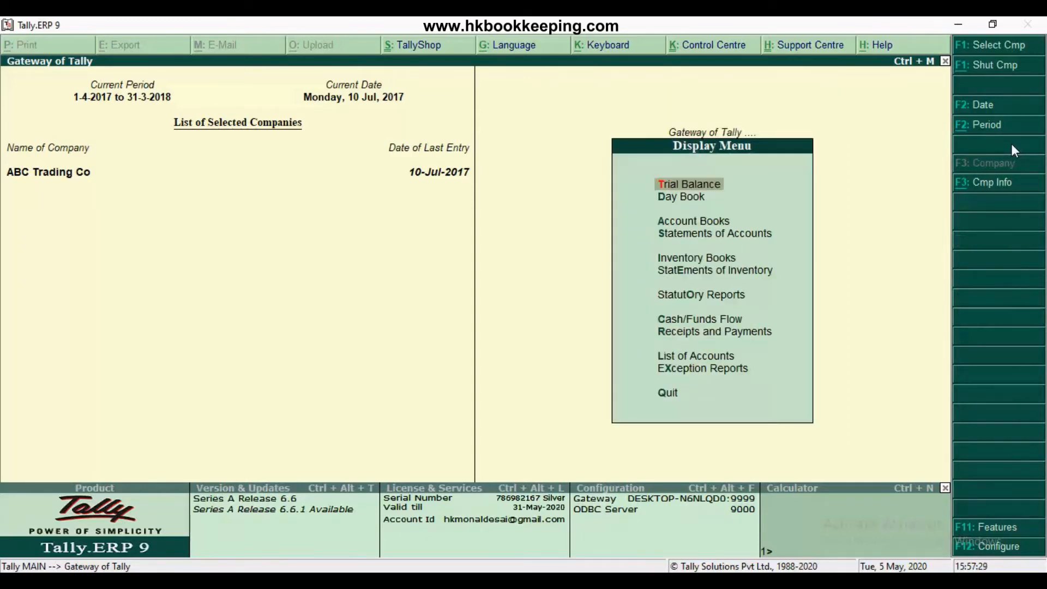
key("Down")
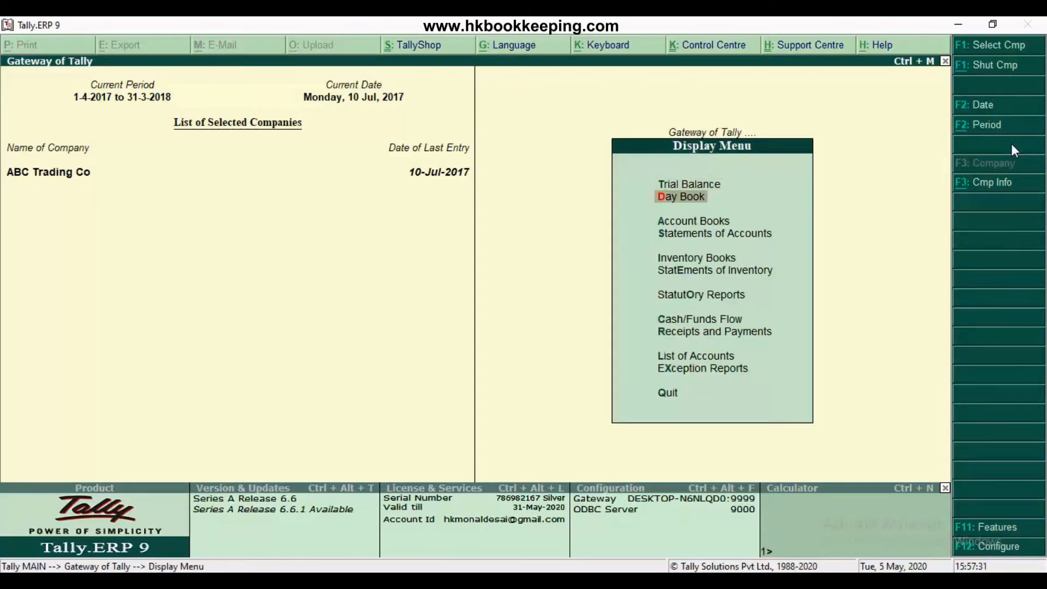
key("Return")
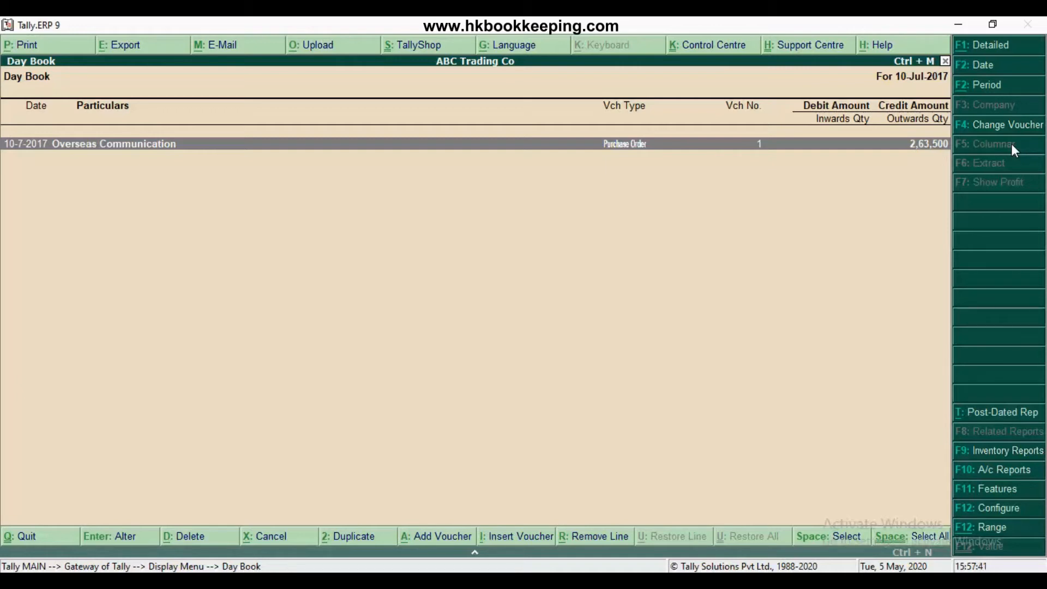
Restrict the Day Book to the Purchase Order voucher type to check the saved order, and close the report
left_click(1012, 131)
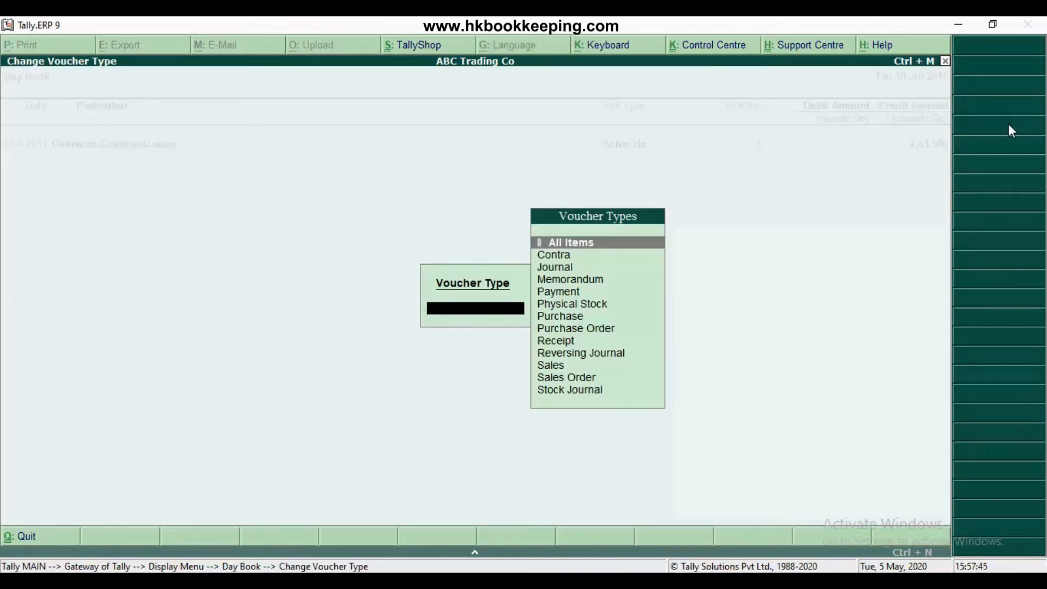
key("Down")
key("Down")
key("Down")
key("Down")
key("Down")
key("Down")
key("Down")
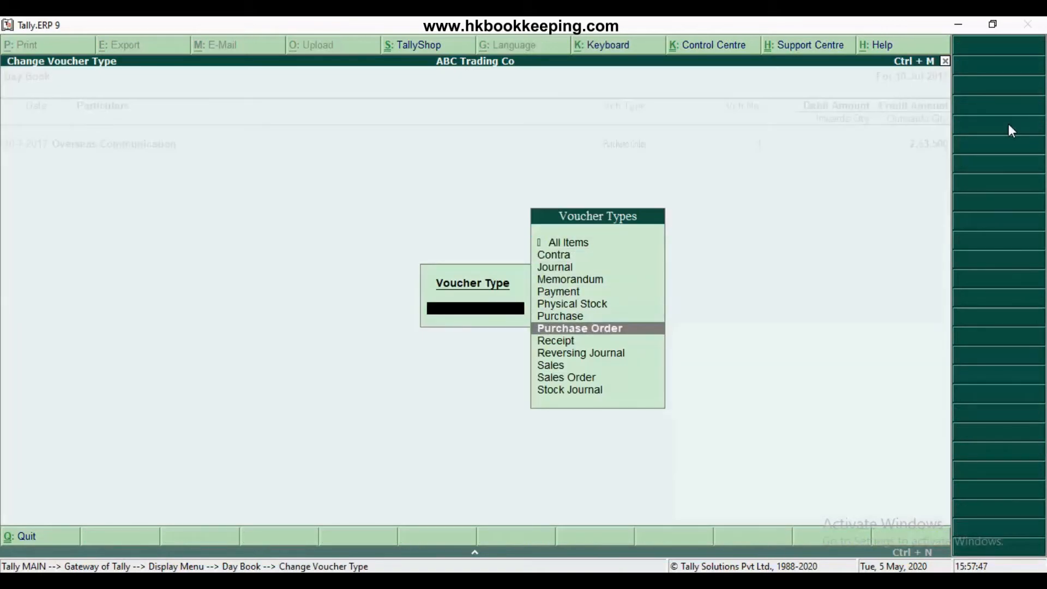
key("Return")
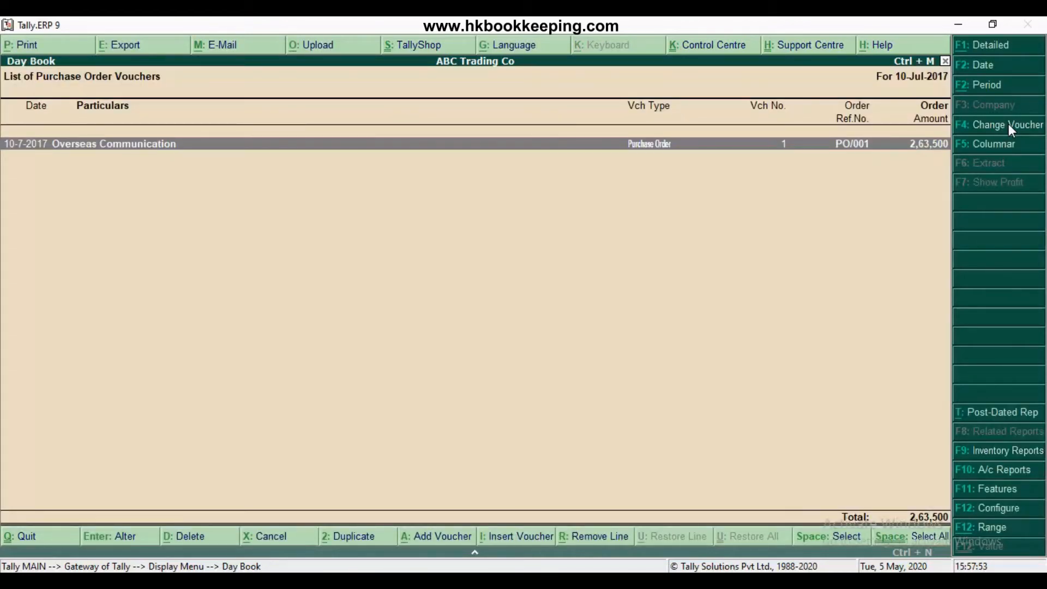
key("Escape")
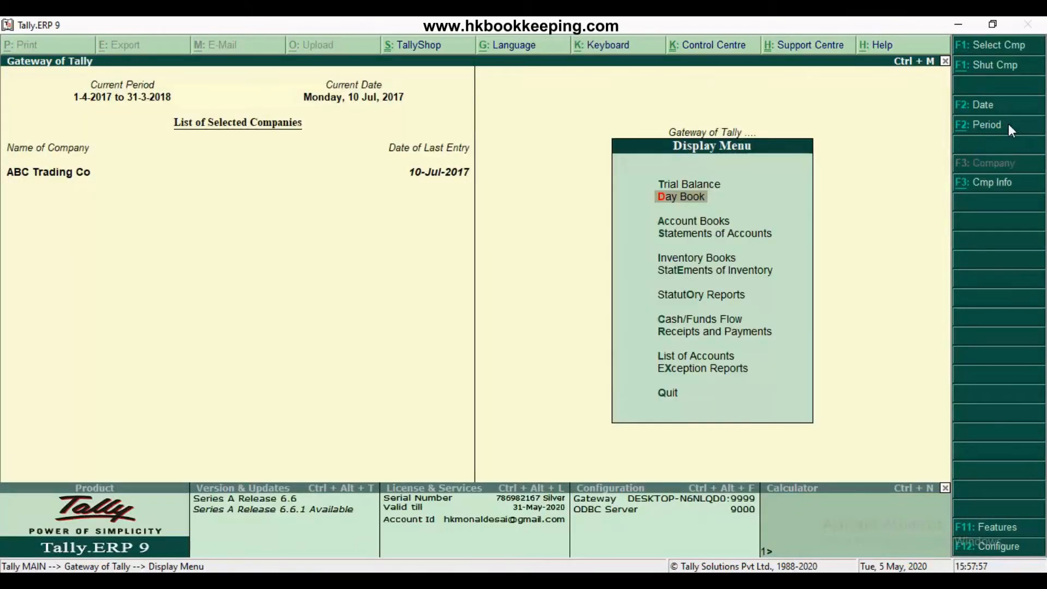
Open the Purchase Orders Book from the inventory books
key("Down")
key("Down")
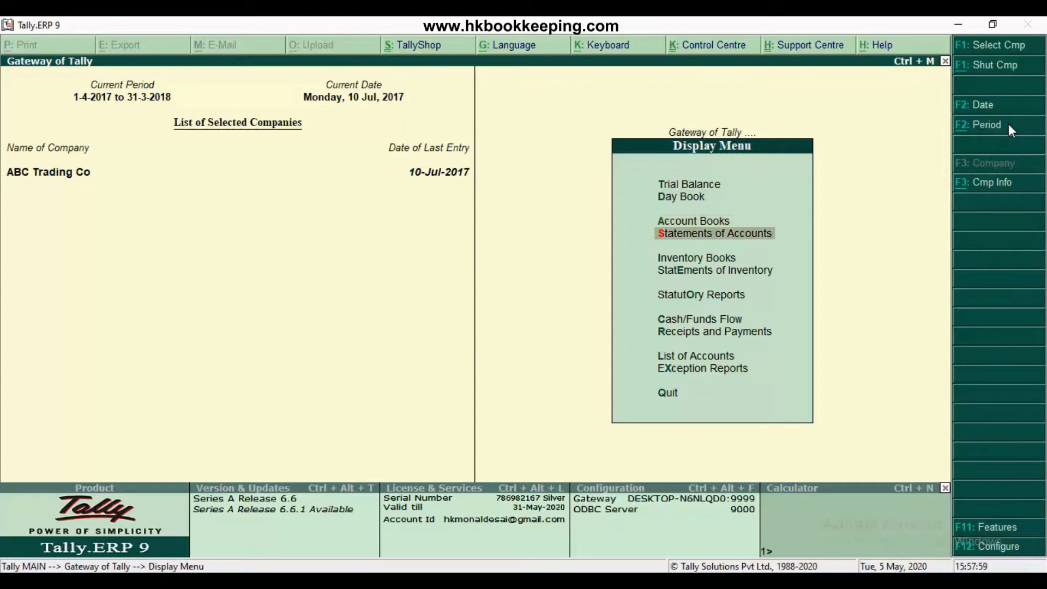
key("Down")
key("Return")
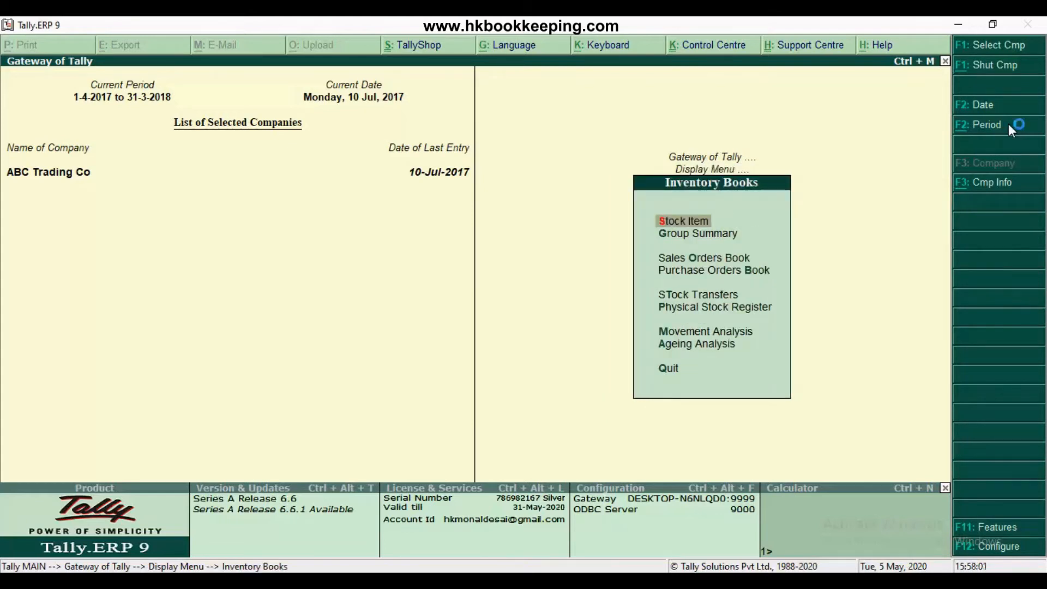
key("Down")
key("Down")
key("Down")
key("Return")
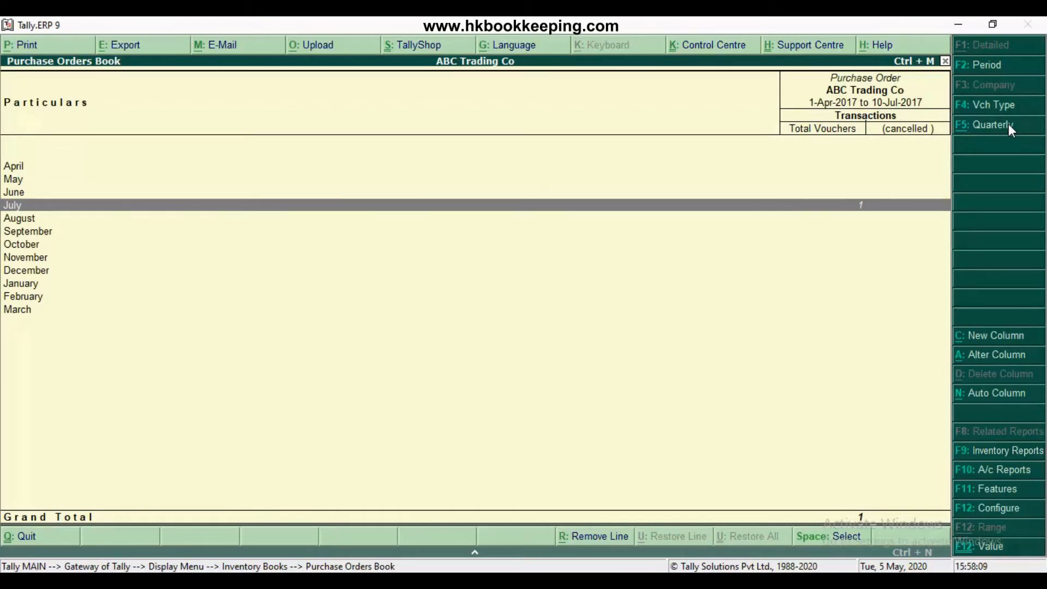
View July's purchase order vouchers in the register and return to the Gateway of Tally
key("Return")
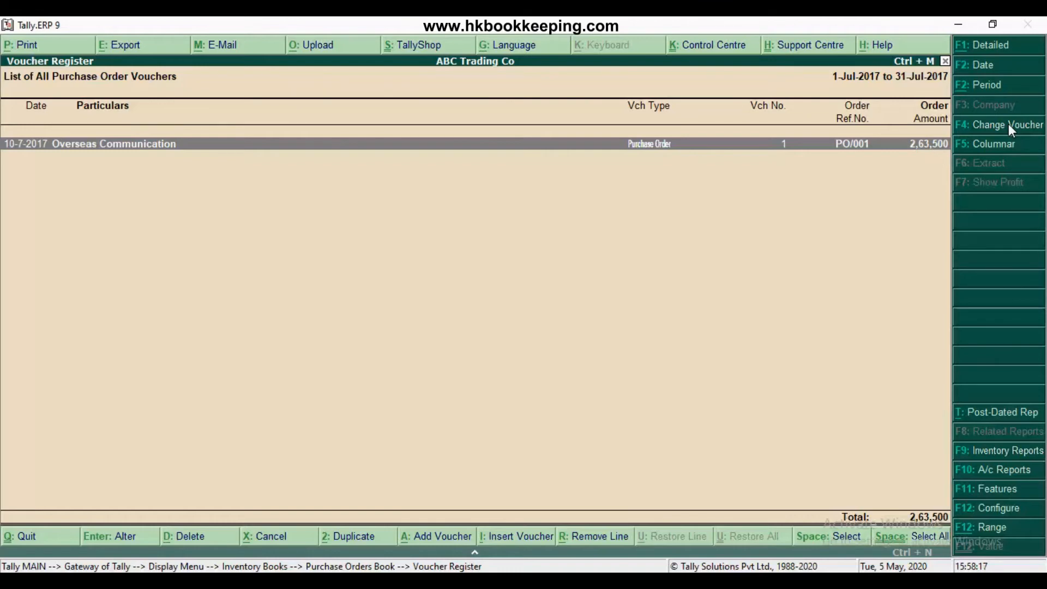
key("Escape")
key("Escape")
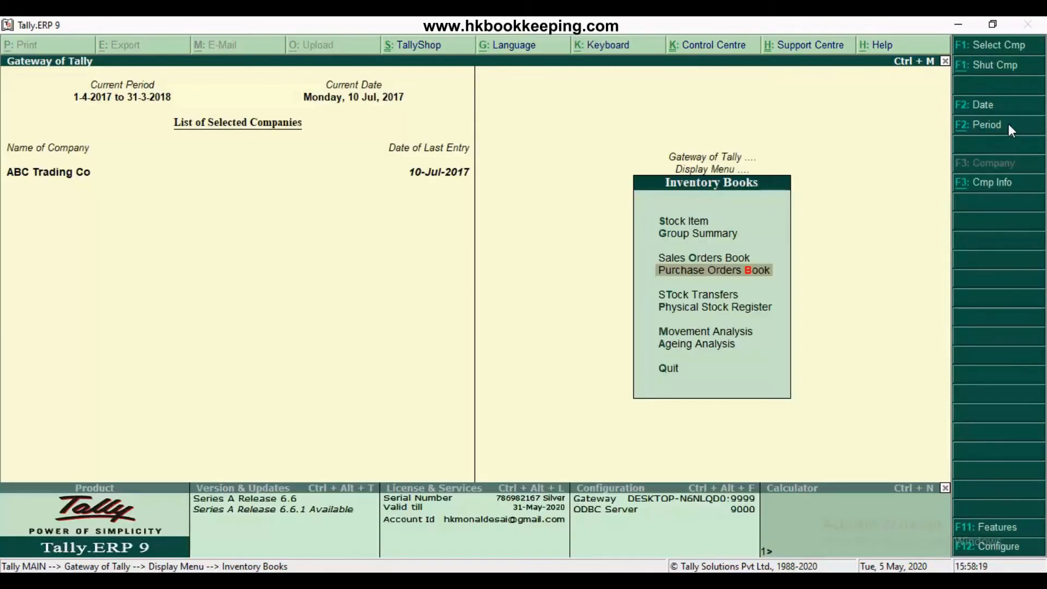
key("Escape")
key("Escape")
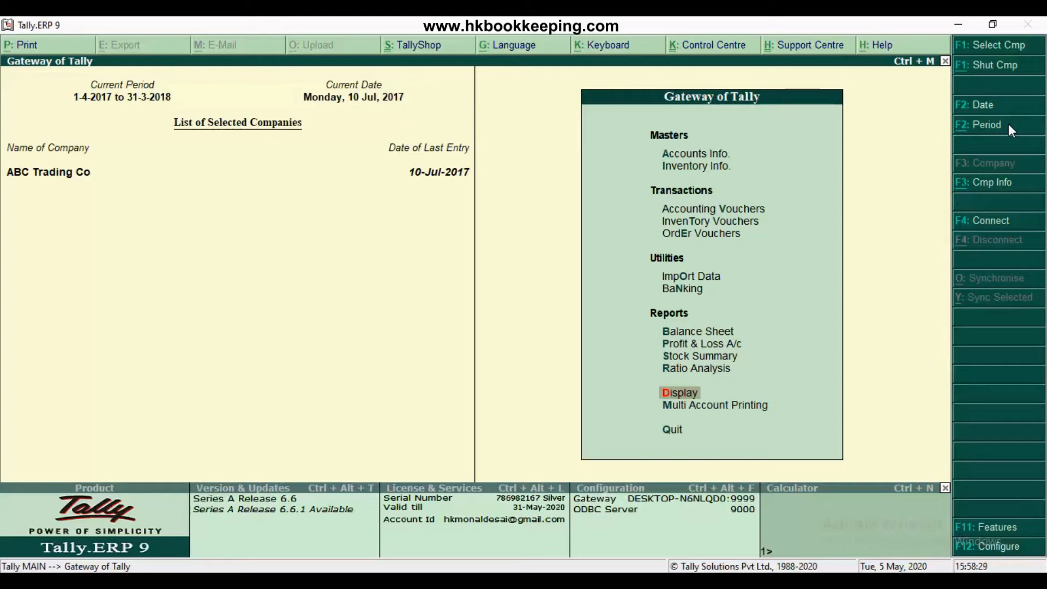
Set the use of tracking numbers (delivery and receipt notes) to Yes in the company's inventory features and save
left_click(1010, 530)
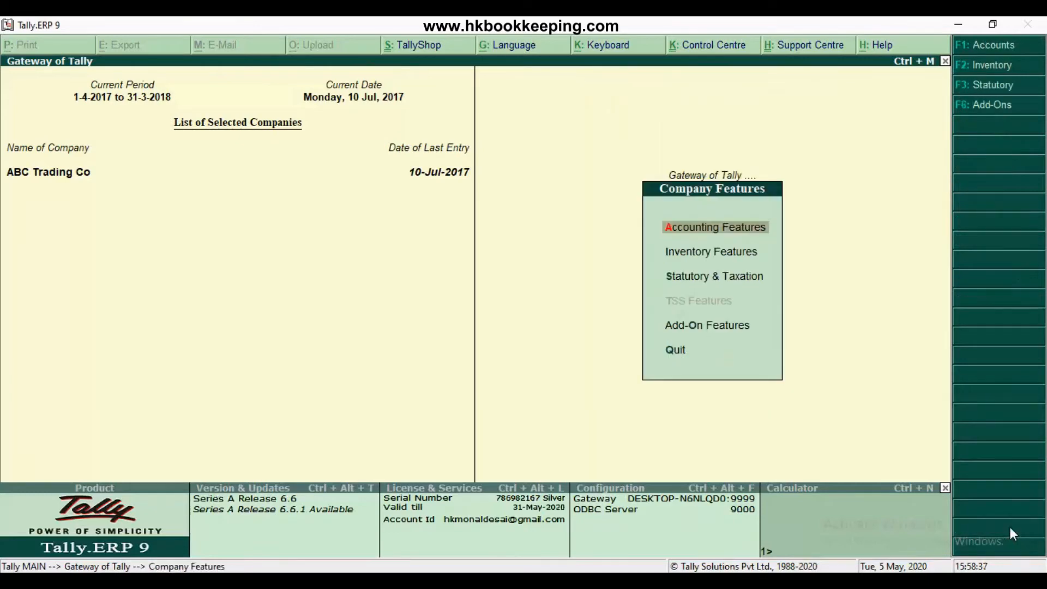
key("Down")
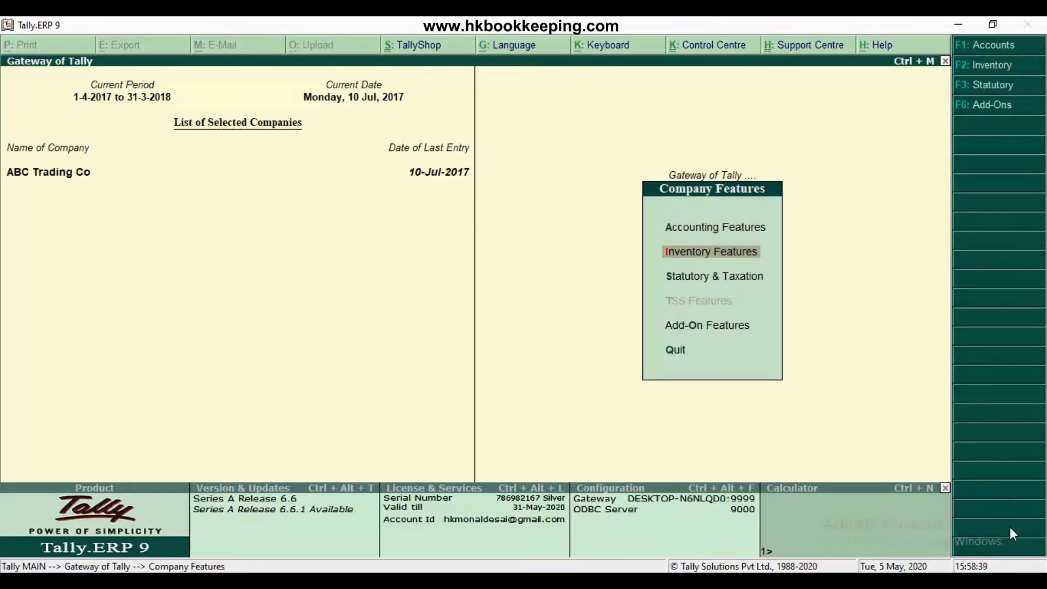
key("Return")
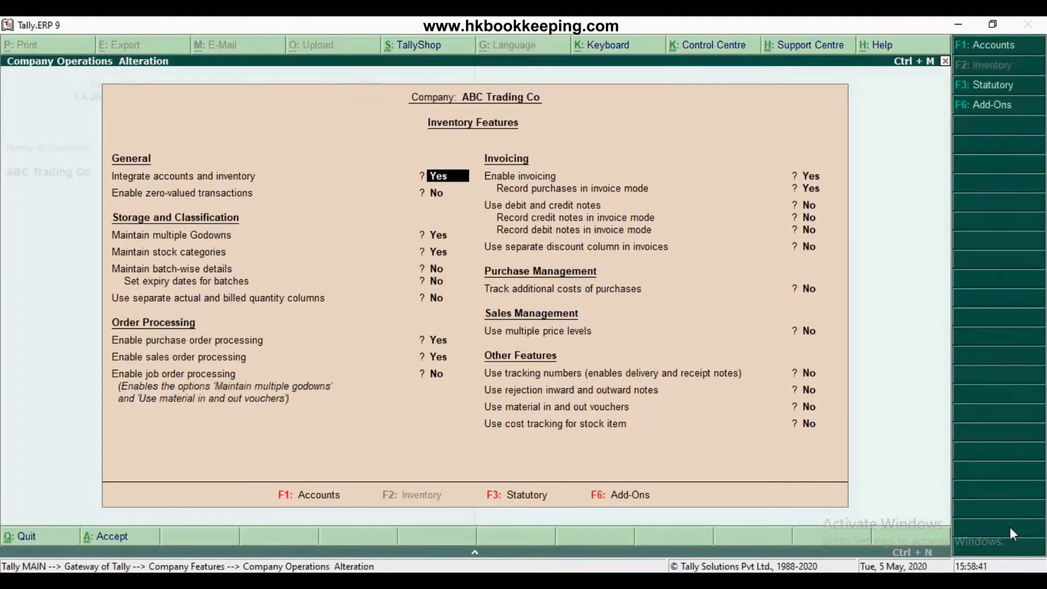
key("Return")
key("Return")
key("Return")
key("Return")
key("Return")
key("Return")
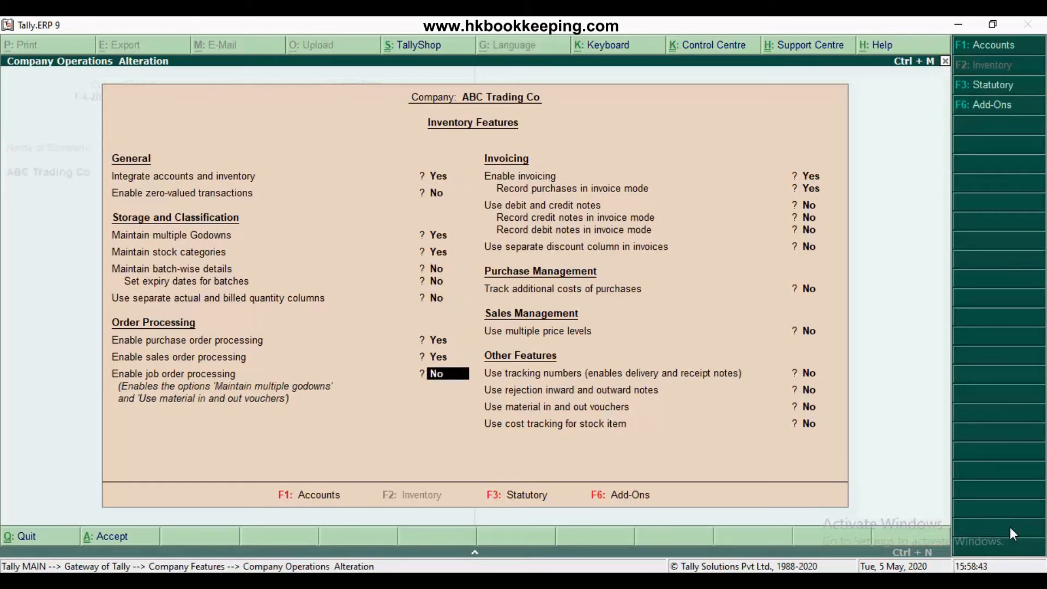
key("Return")
key("Return")
key("Return")
key("Return")
key("Return")
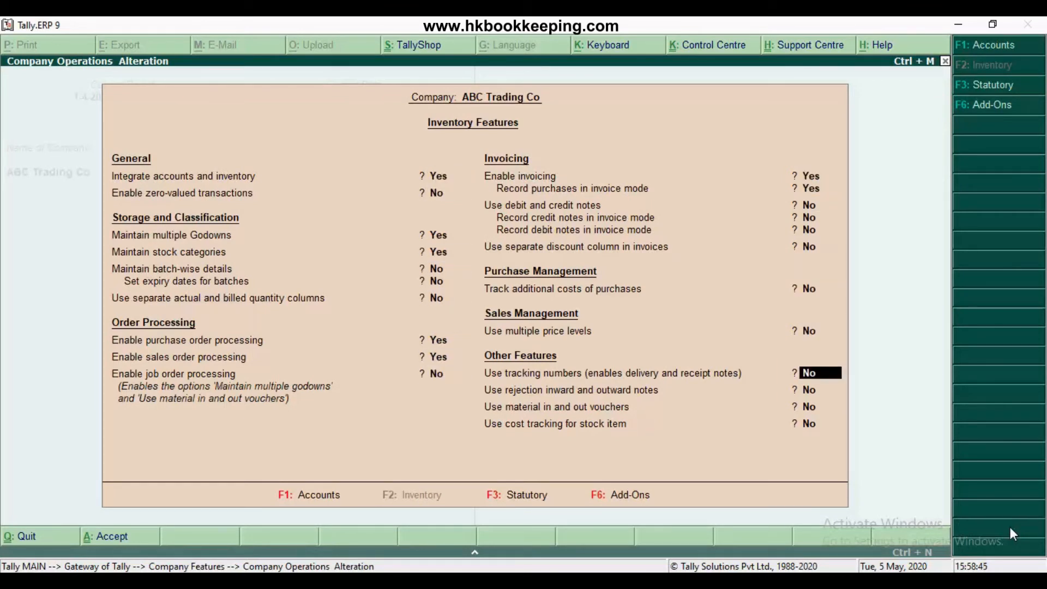
type("y")
key("Return")
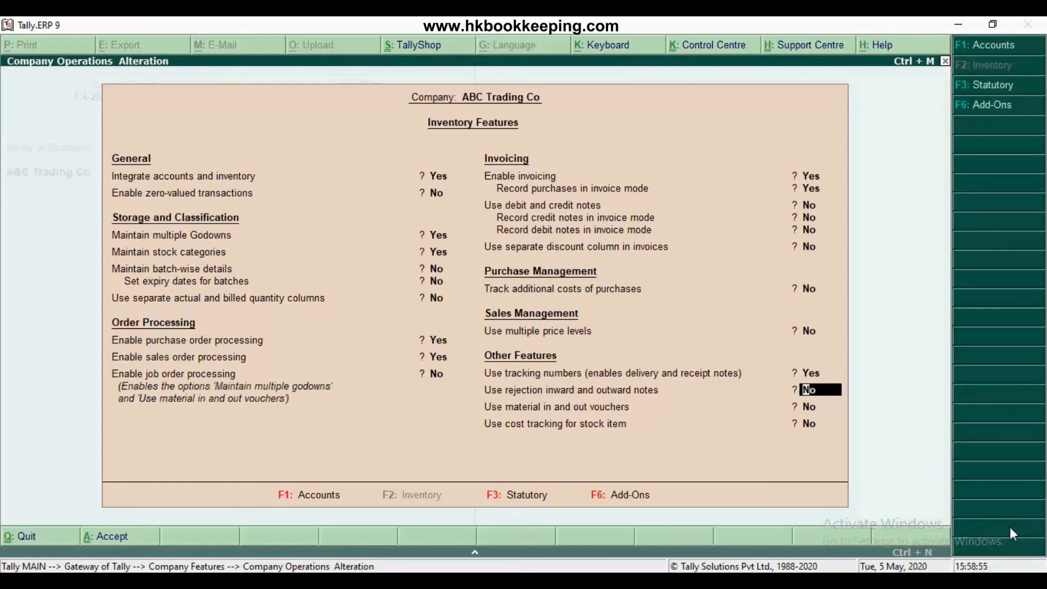
key("ctrl+a")
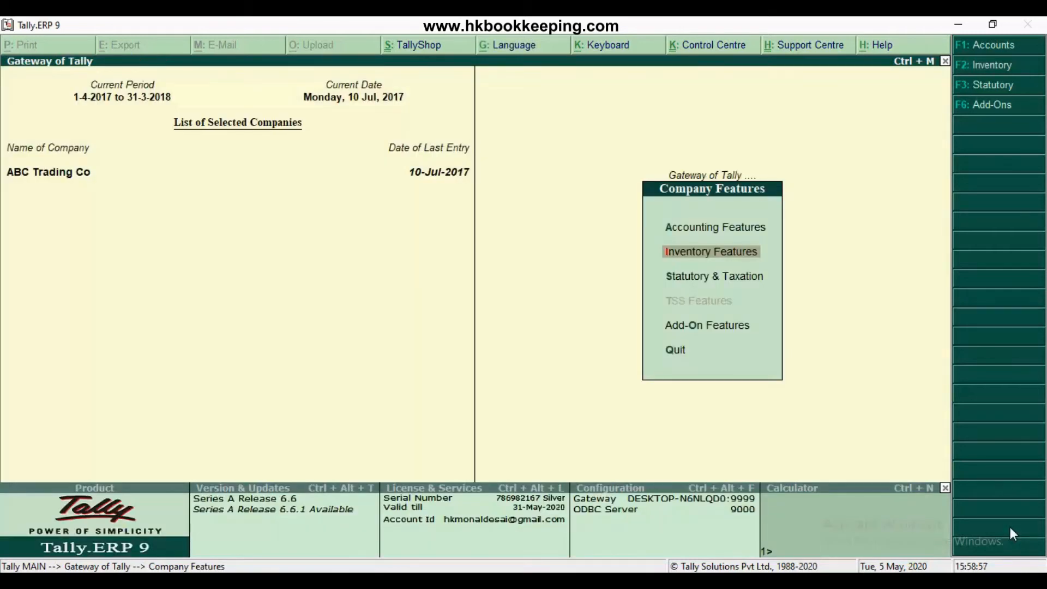
key("Escape")
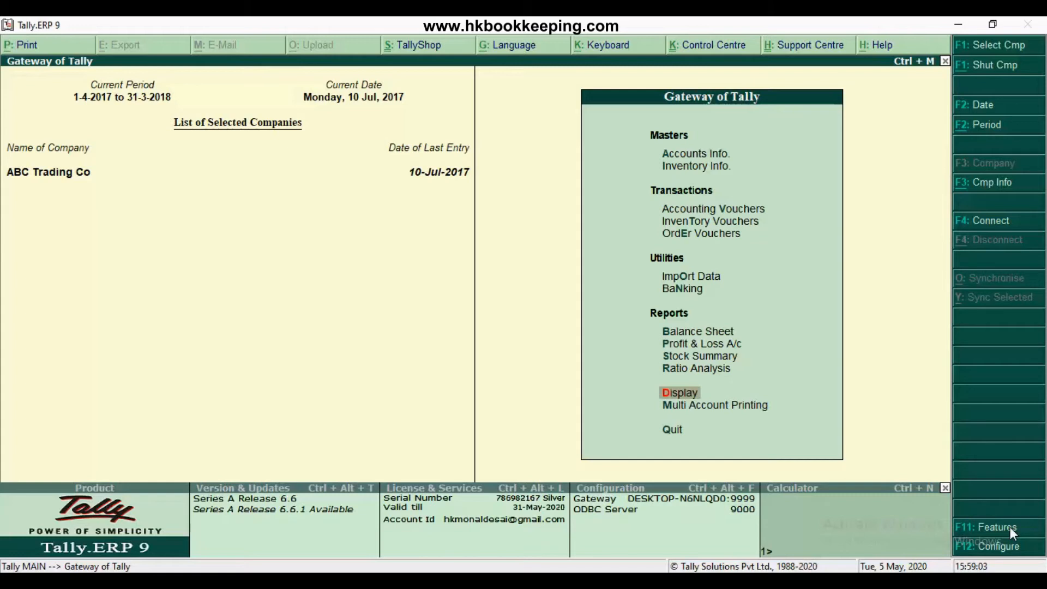
Start a new Receipt Note in inventory voucher entry
key("Up")
key("Up")
key("Up")
key("Up")
key("Up")
key("Up")
key("Up")
key("Up")
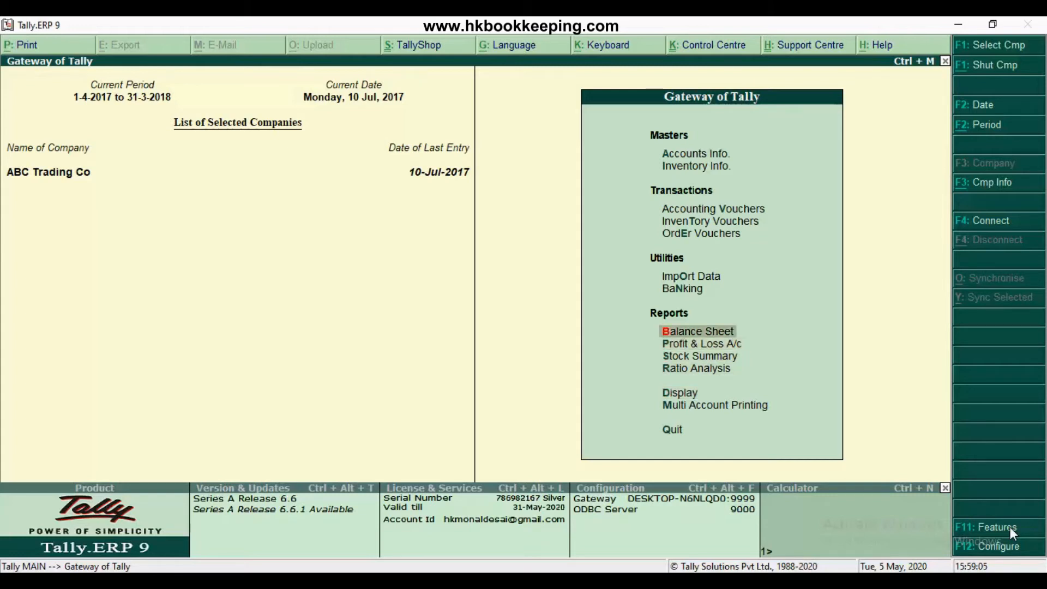
key("Return")
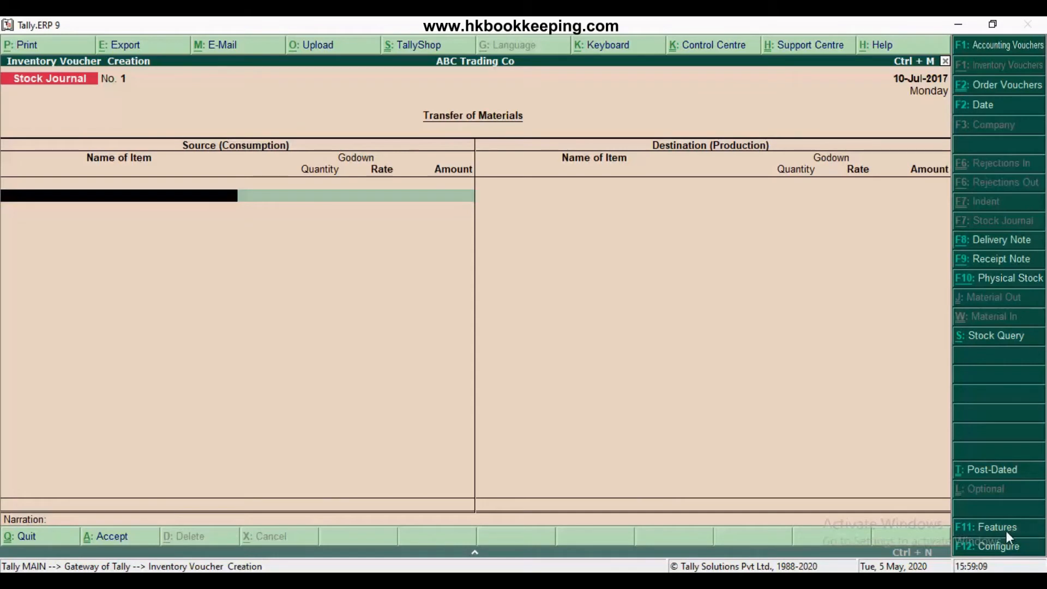
left_click(989, 263)
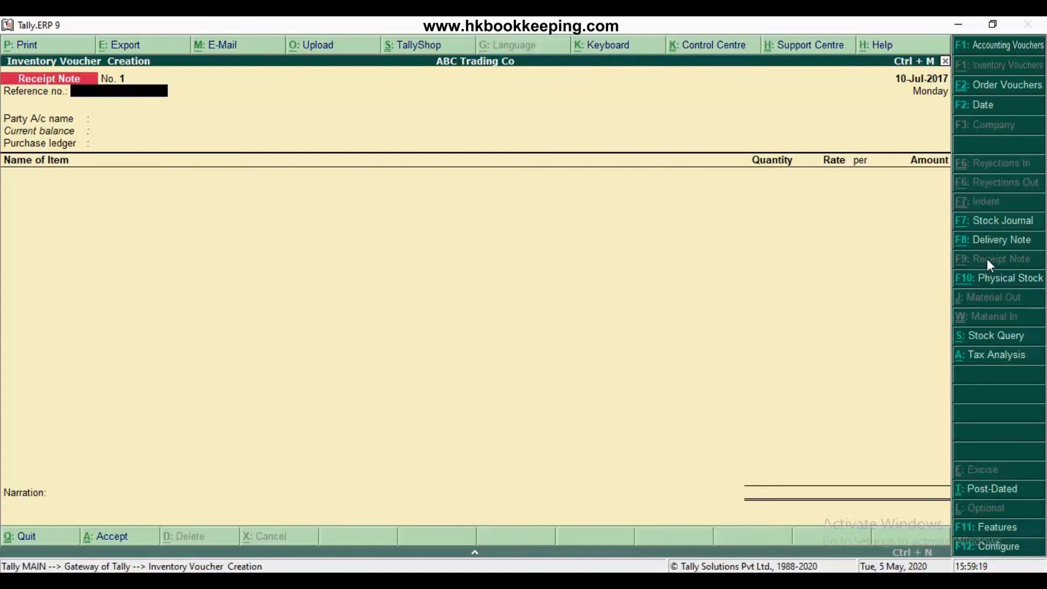
Set the receipt note's date to 17-Jul-2017 and its reference number to RN/001
left_click(975, 110)
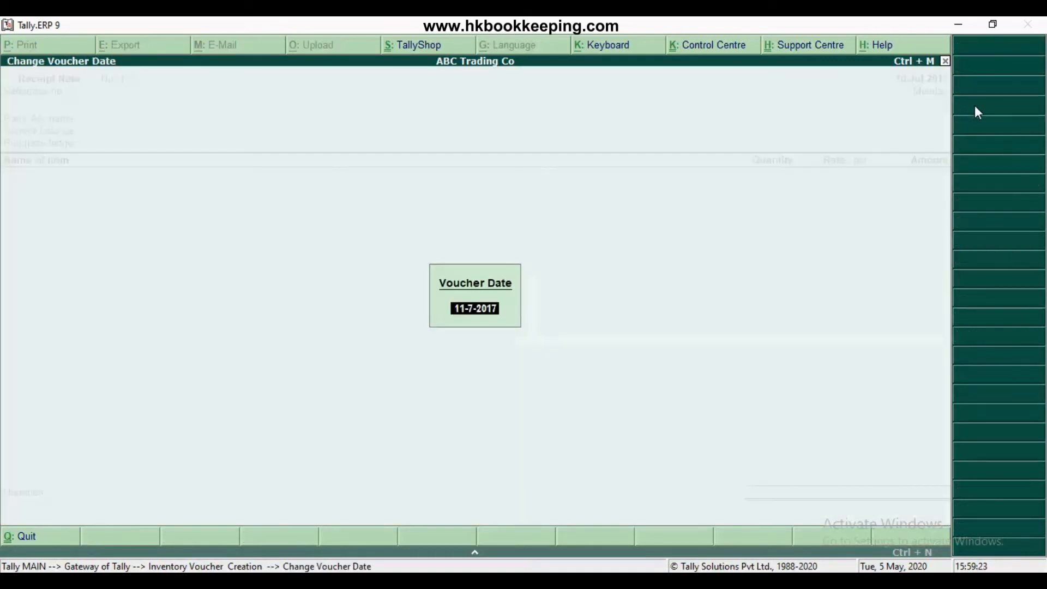
key("BackSpace")
type("17")
key("Return")
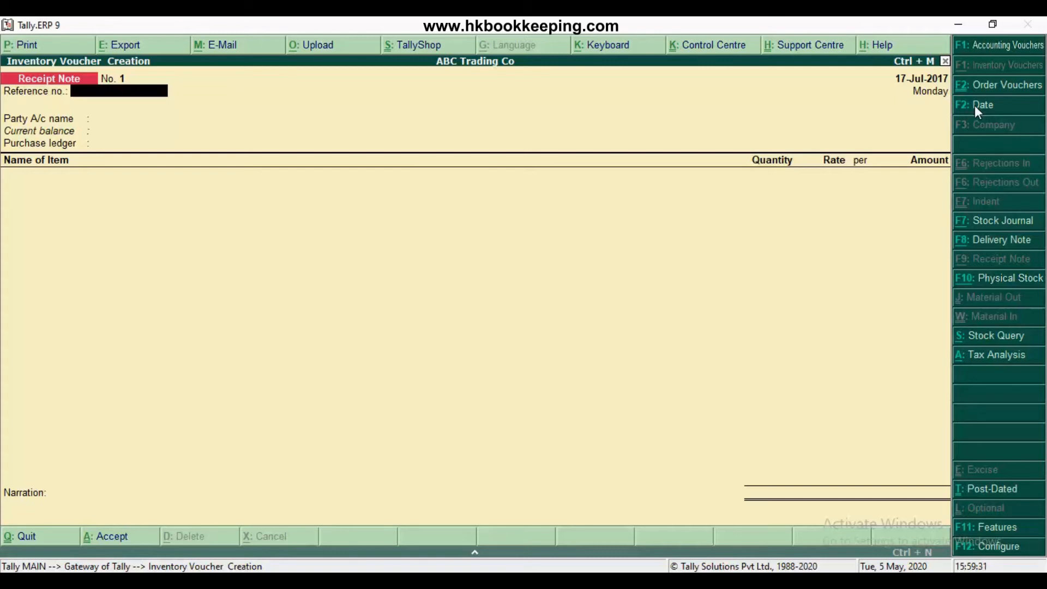
type("RN/001")
key("Return")
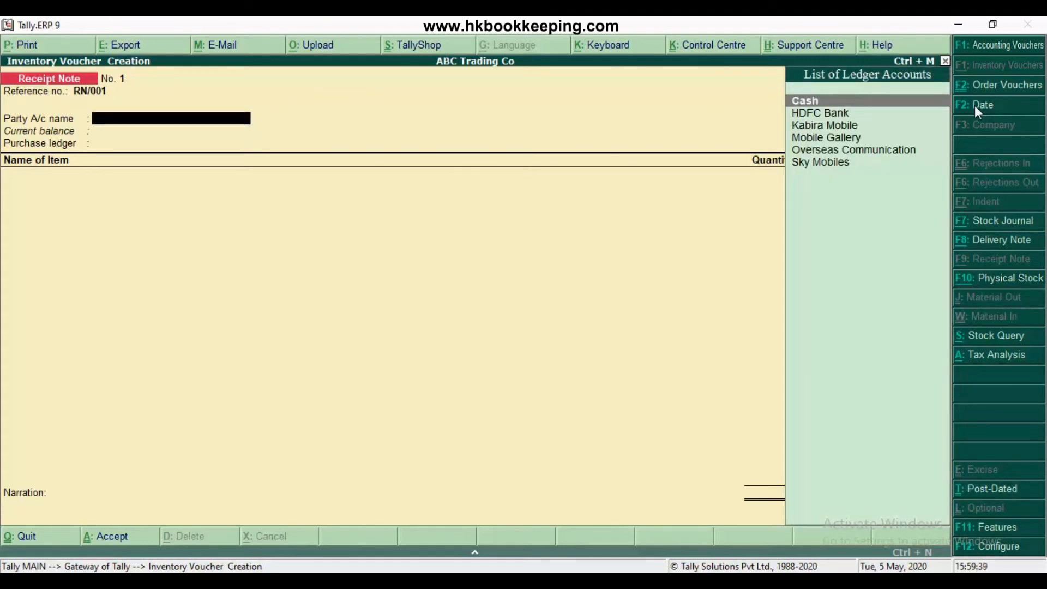
type("O")
key("Return")
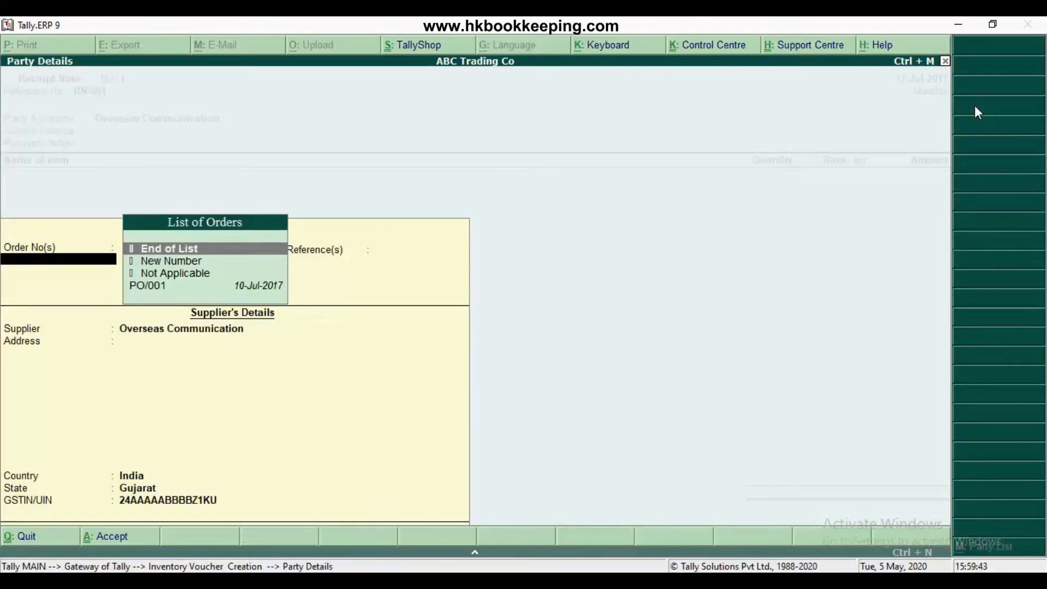
key("Down")
key("Down")
key("Down")
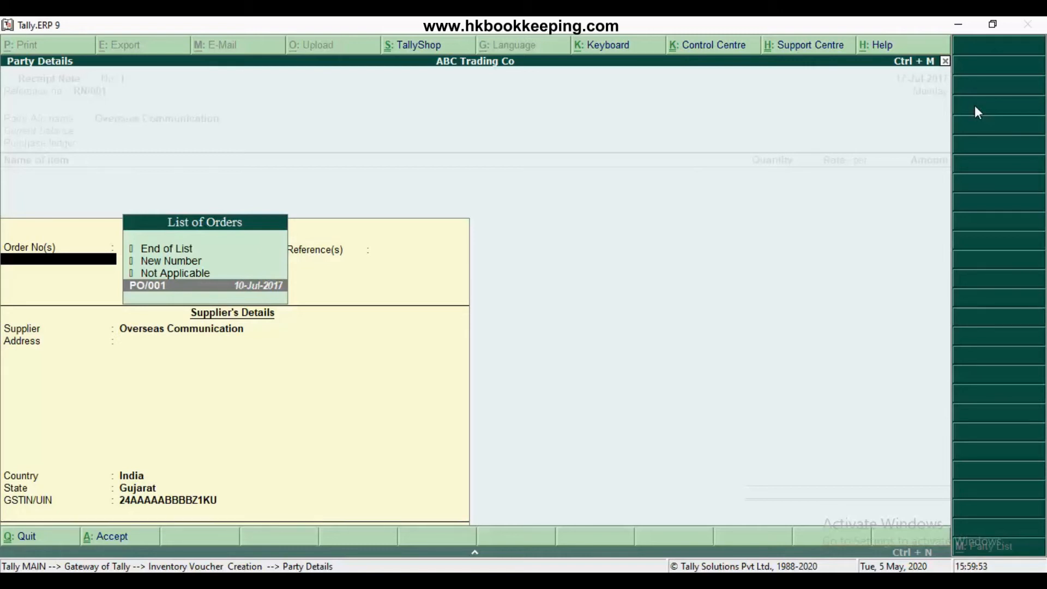
key("Return")
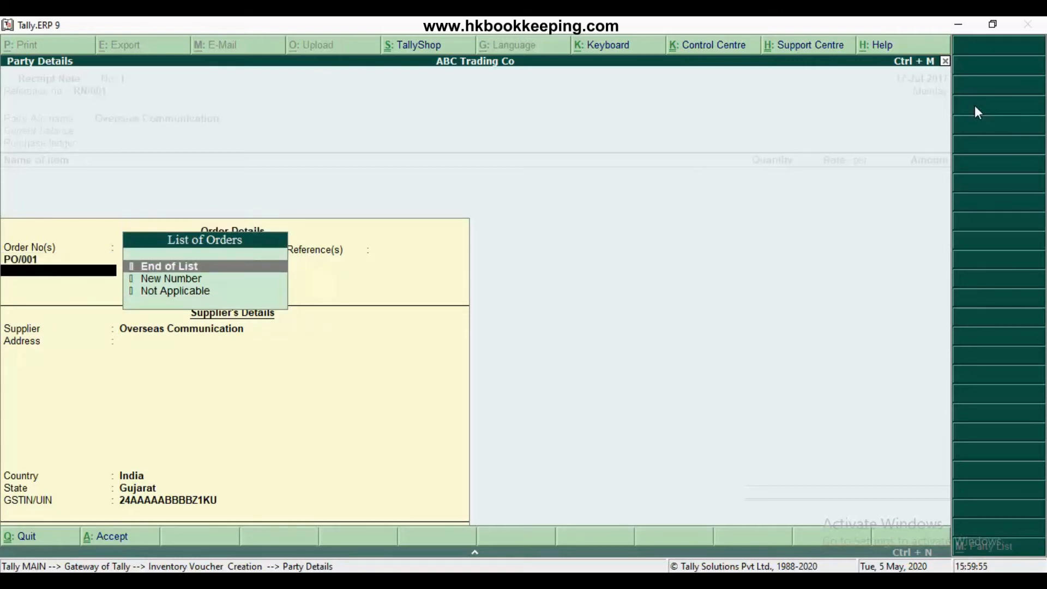
key("Return")
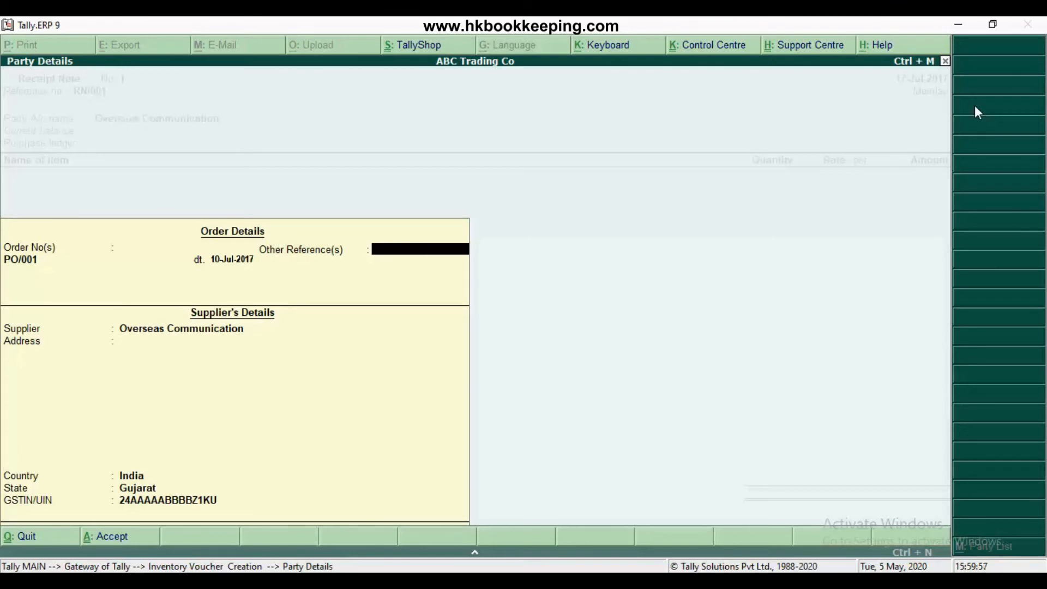
key("Return")
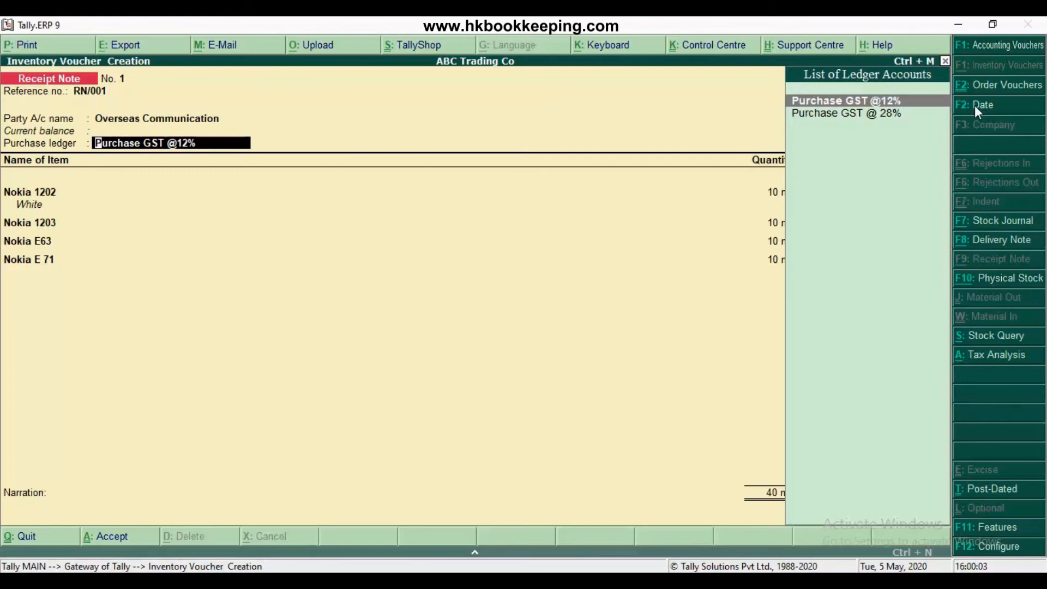
key("Return")
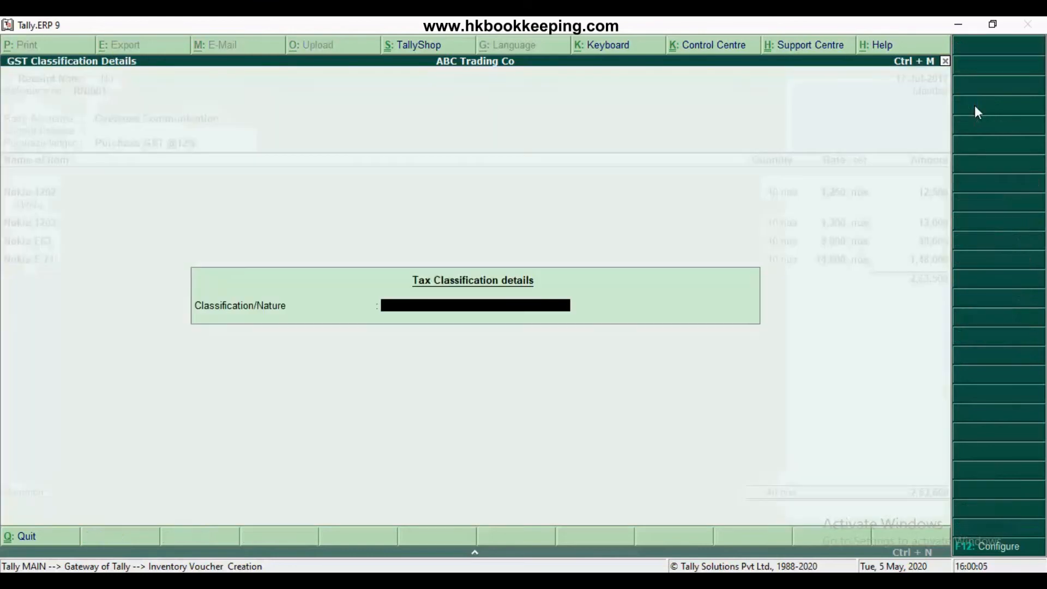
key("Return")
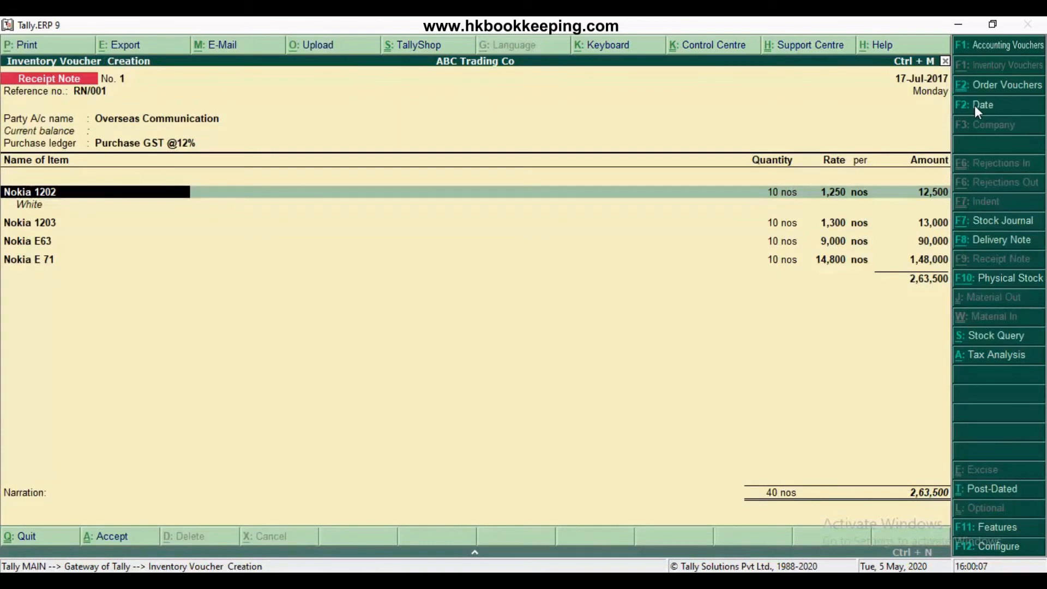
Allocate the Nokia 1202 line to tracking number RN/001 and order PO/001, keeping 10 nos at 1,250 in Storage Godown
key("Return")
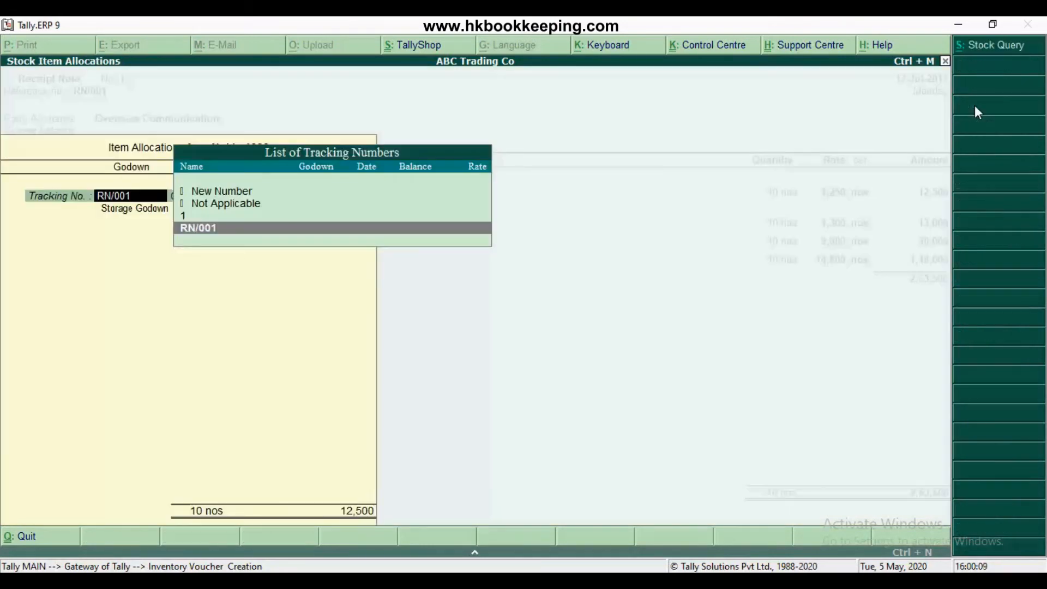
key("Return")
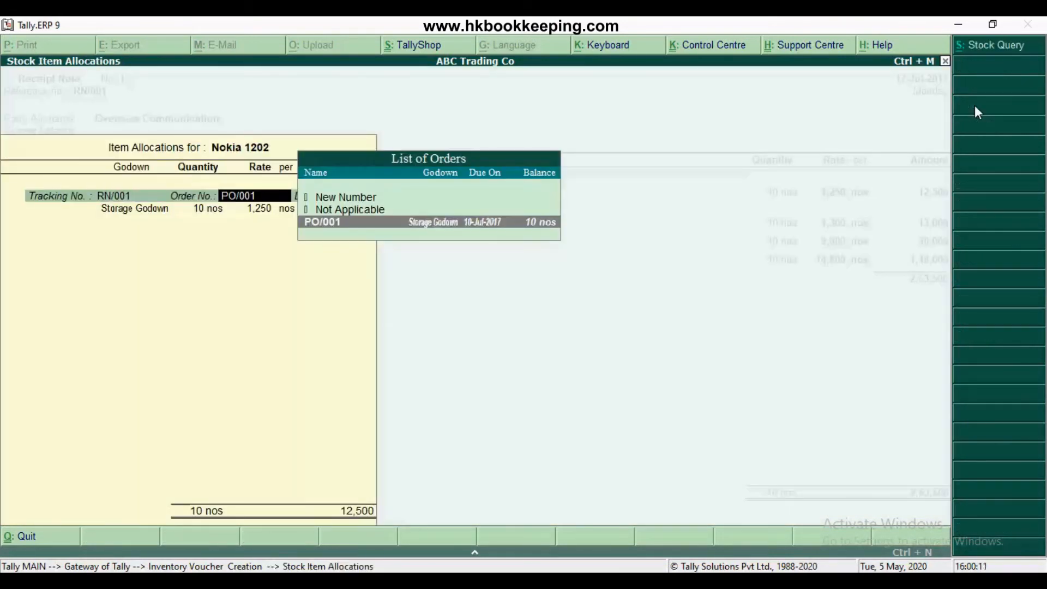
key("Return")
Keep the White description and allocate the Nokia 1203 line of 10 nos at 1,300 to tracking number RN/001 and order PO/001
key("Return")
key("Return")
key("Return")
key("Return")
key("Return")
key("Return")
key("Return")
key("Return")
key("Return")
key("Return")
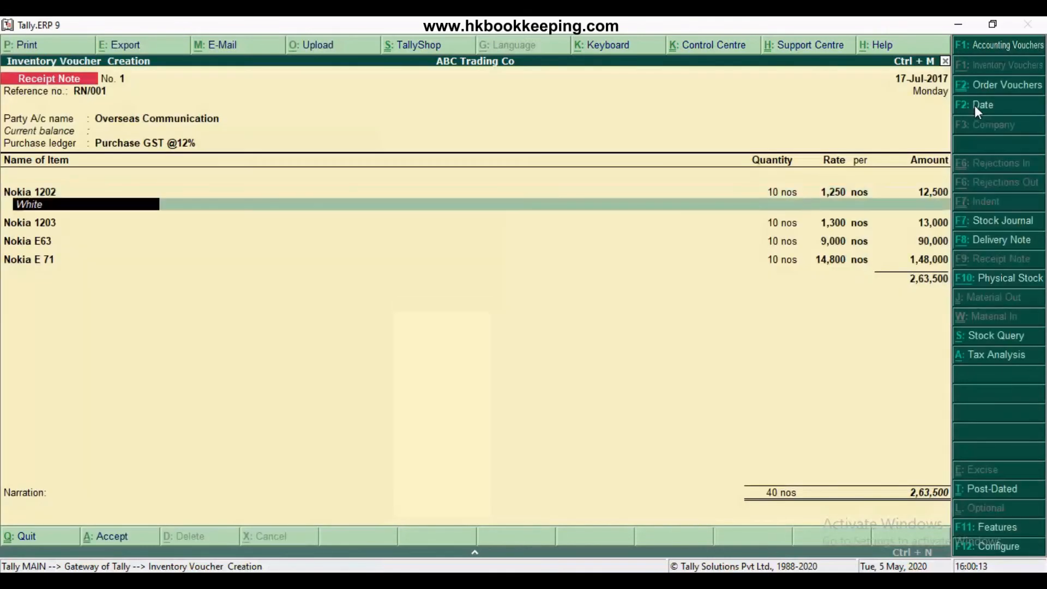
key("Return")
key("Return")
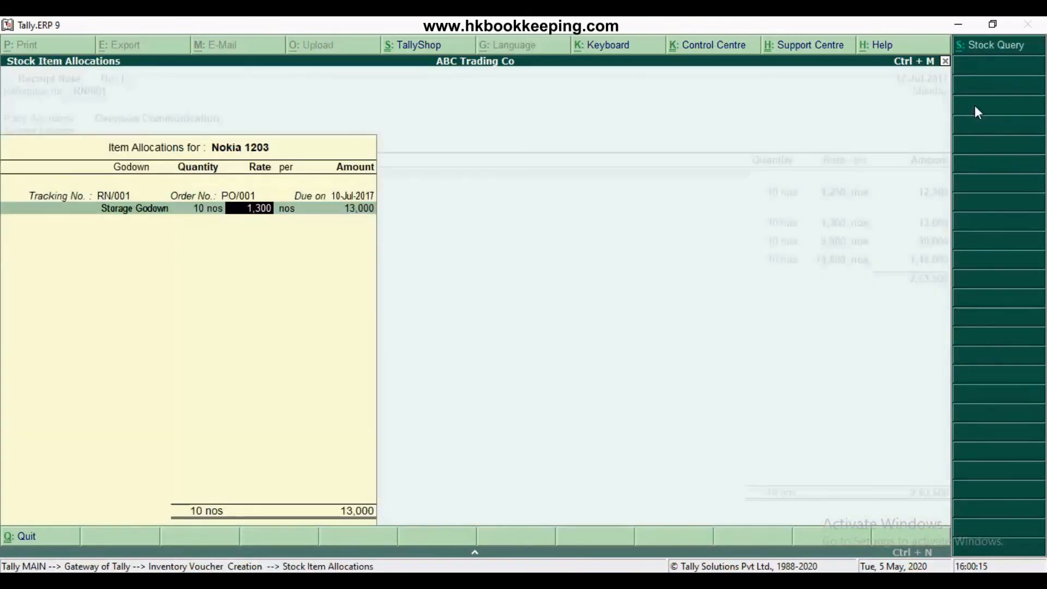
key("Return")
key("Return")
Allocate the Nokia E63 line of 10 nos to tracking number RN/001 in Storage Godown, leaving its description blank
key("Return")
key("Return")
key("Return")
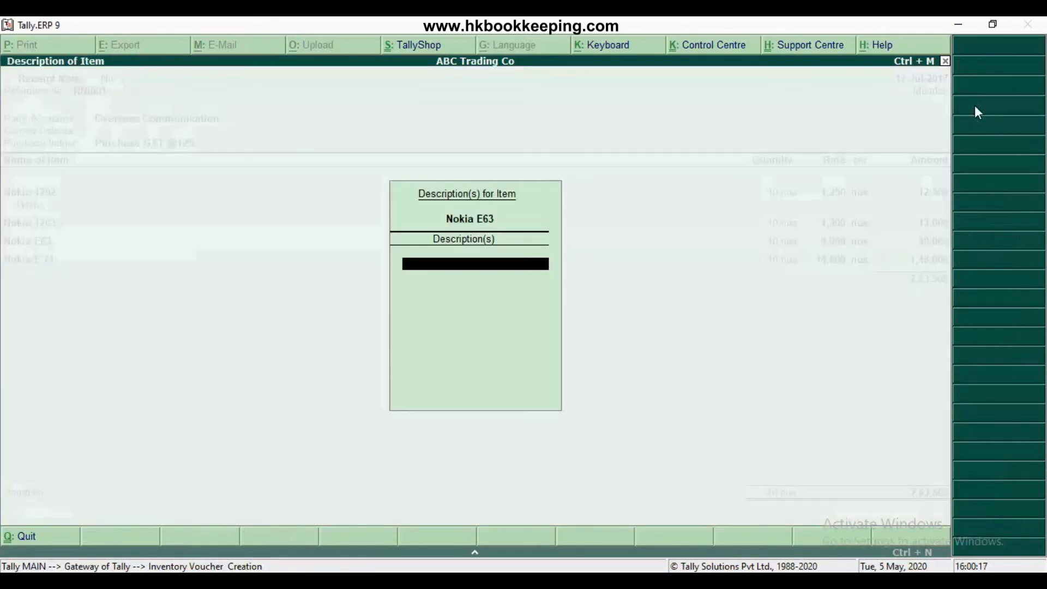
key("Return")
key("Return")
key("Return")
key("Return")
key("Return")
key("Return")
key("Return")
key("Return")
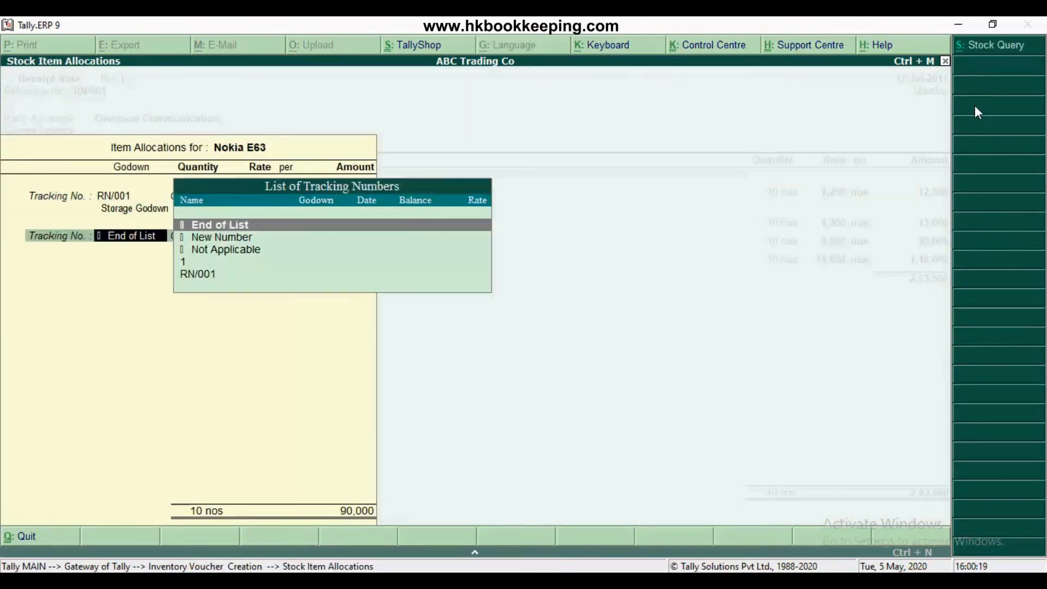
key("Return")
Allocate the Nokia E 71 line to tracking number RN/001 and order PO/001, keeping 10 nos at 14,800 in Storage Godown
key("Return")
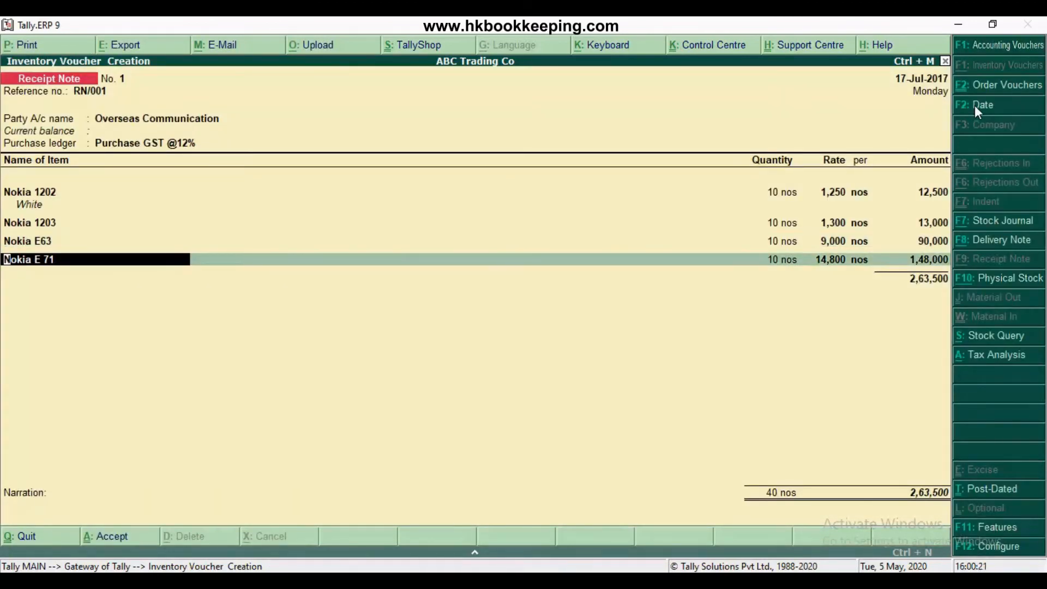
key("Return")
key("Return")
key("Return")
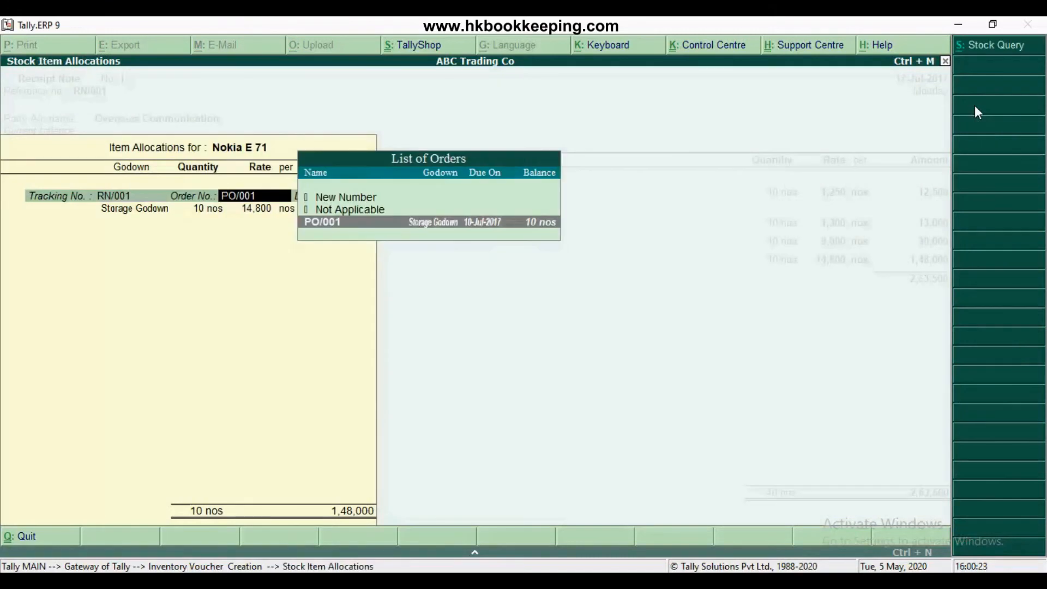
key("Return")
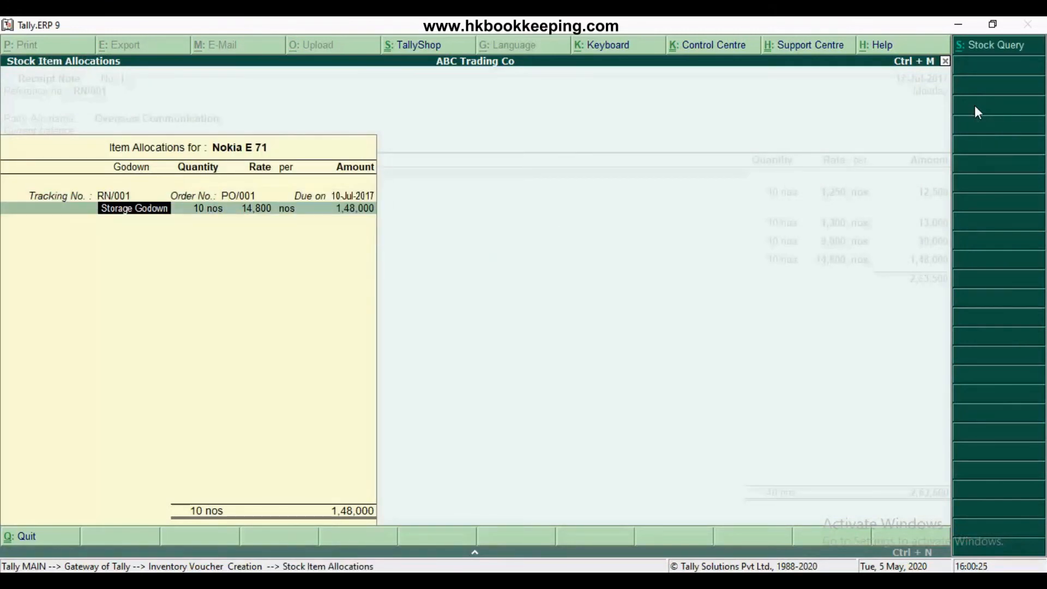
key("Return")
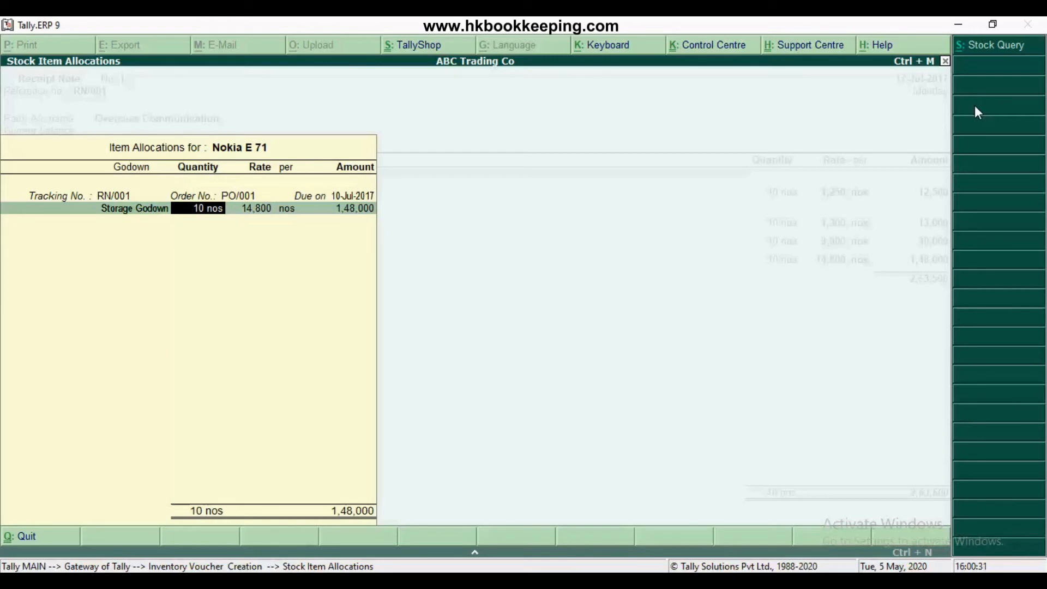
key("Return")
key("Return")
key("Return")
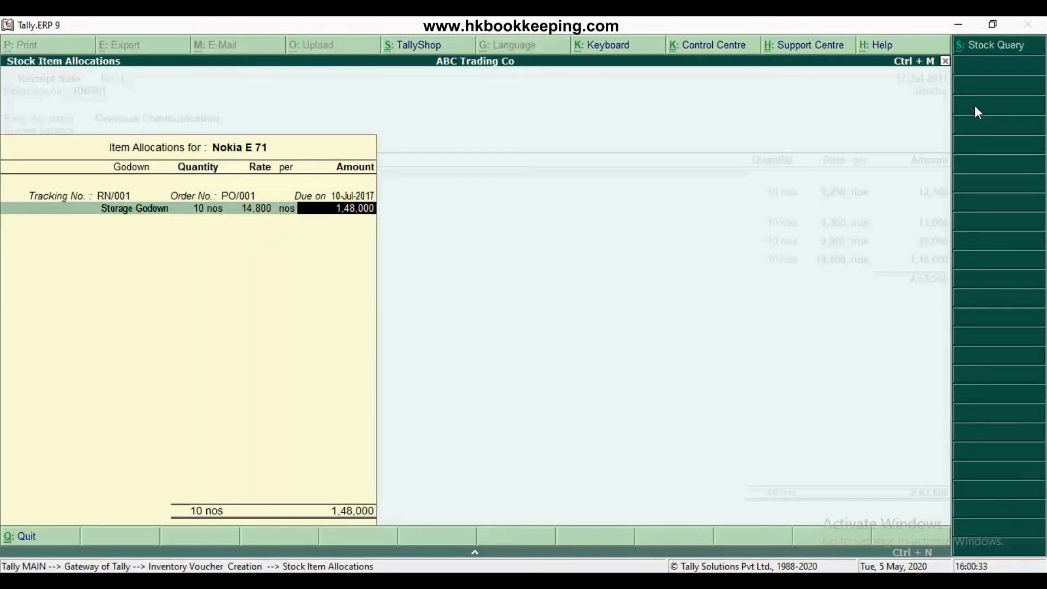
key("Return")
End the item list, leave the narration blank and save the receipt note
key("Return")
key("Return")
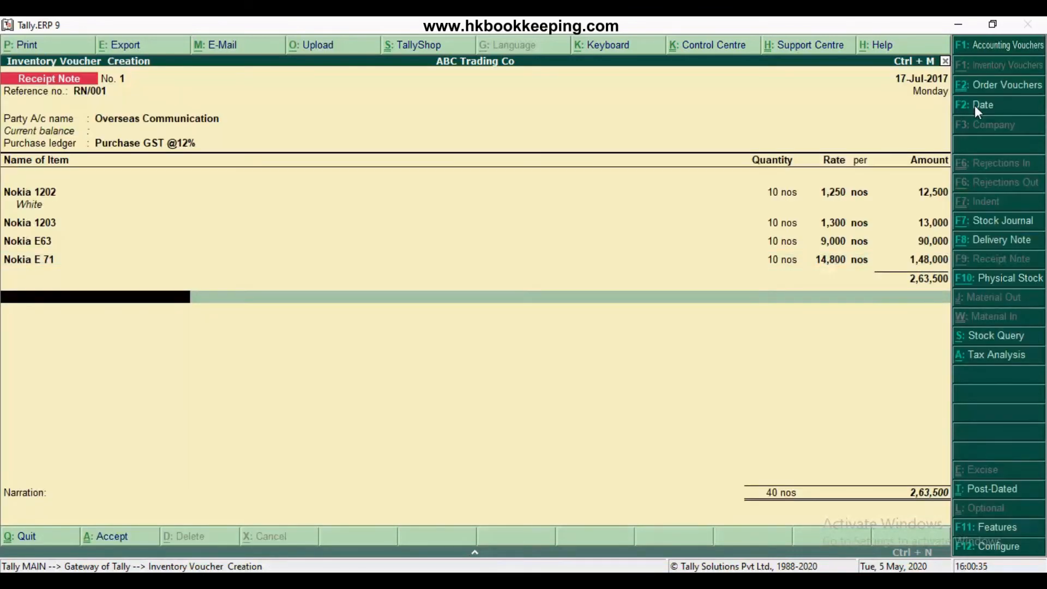
key("Return")
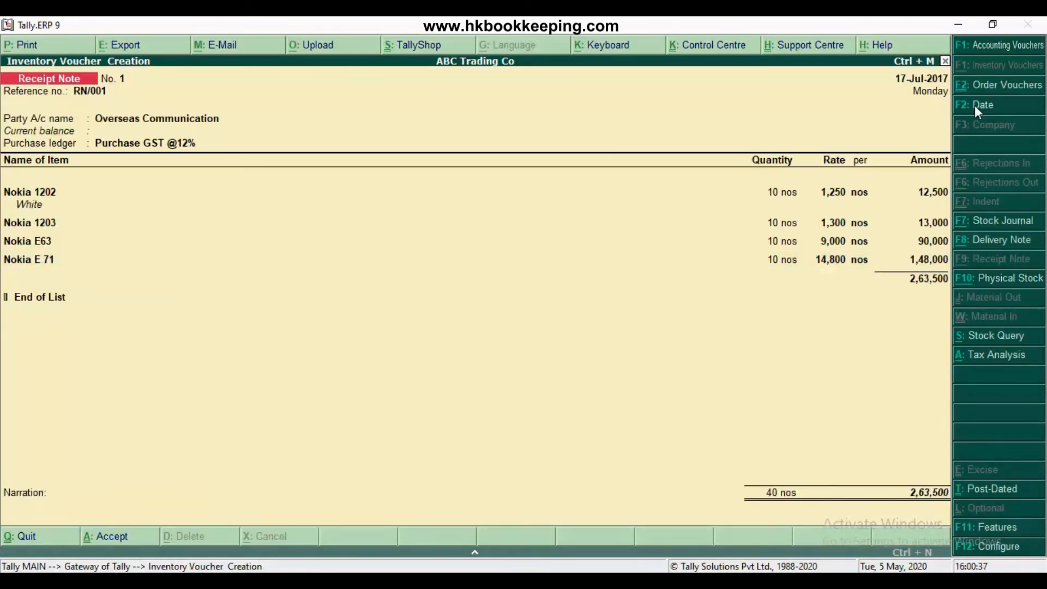
key("Return")
key("Return")
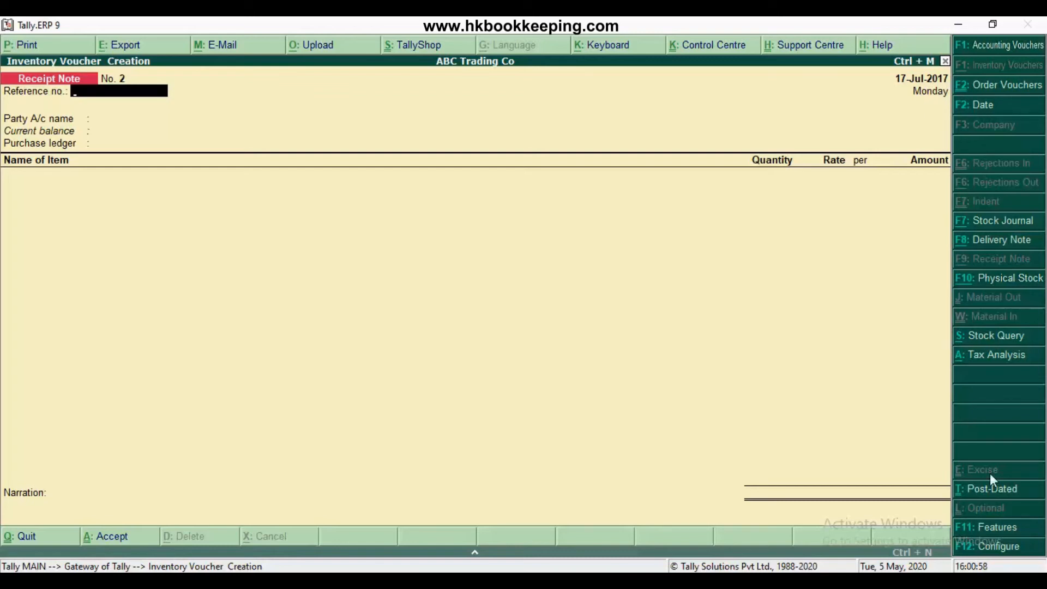
Set the use of rejection inward and outward notes to Yes in the company's inventory features and save
left_click(1010, 529)
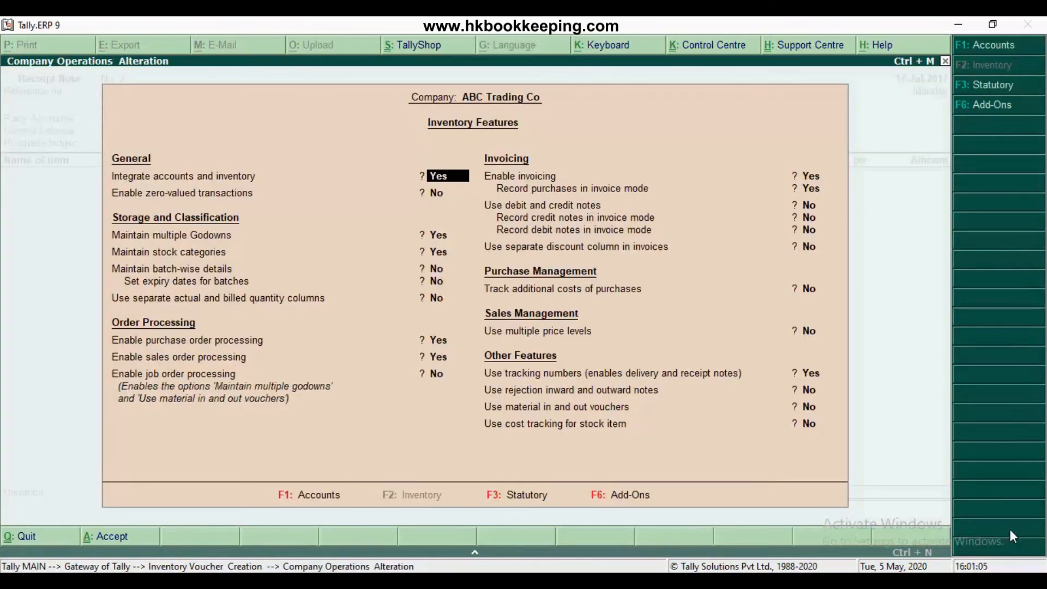
left_click(810, 390)
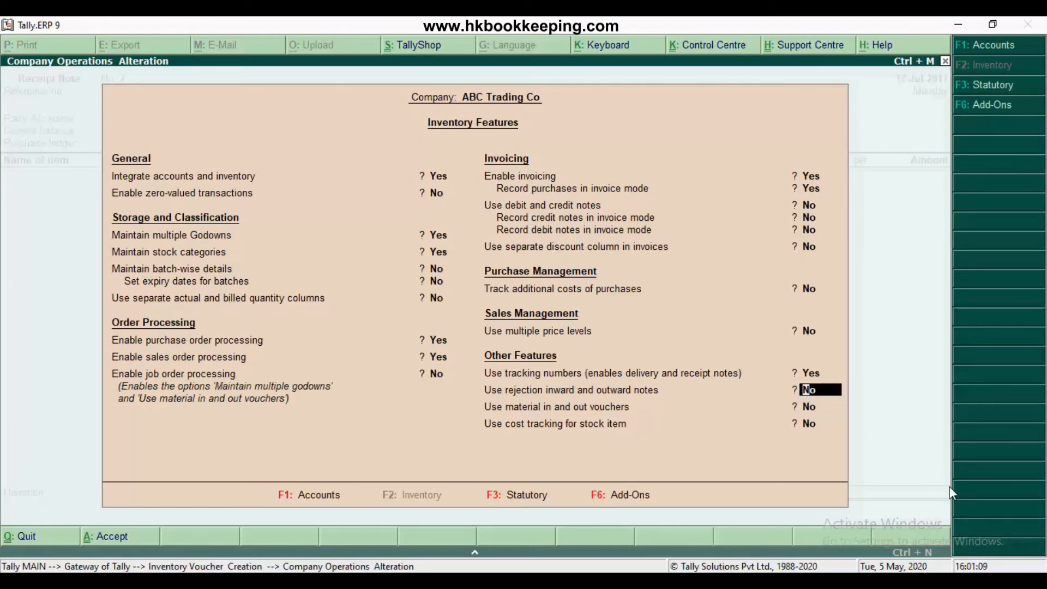
key("y")
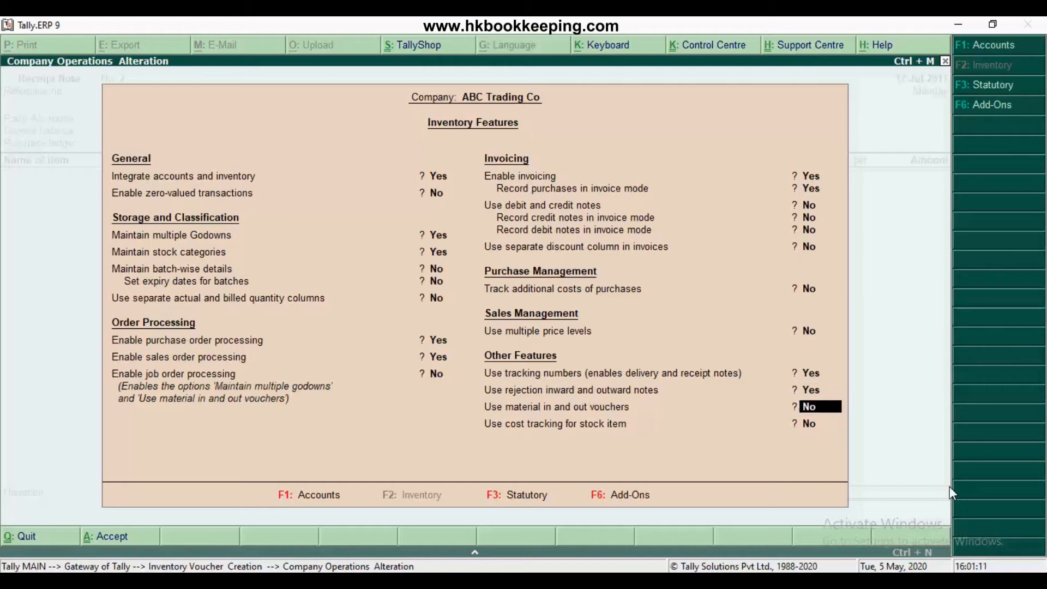
key("Return")
key("Return")
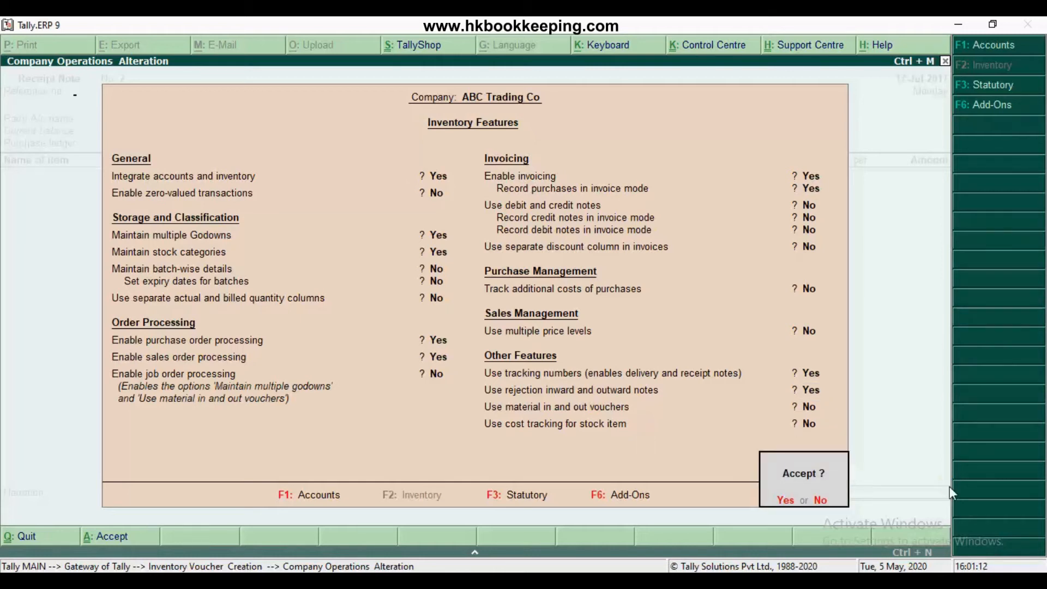
key("y")
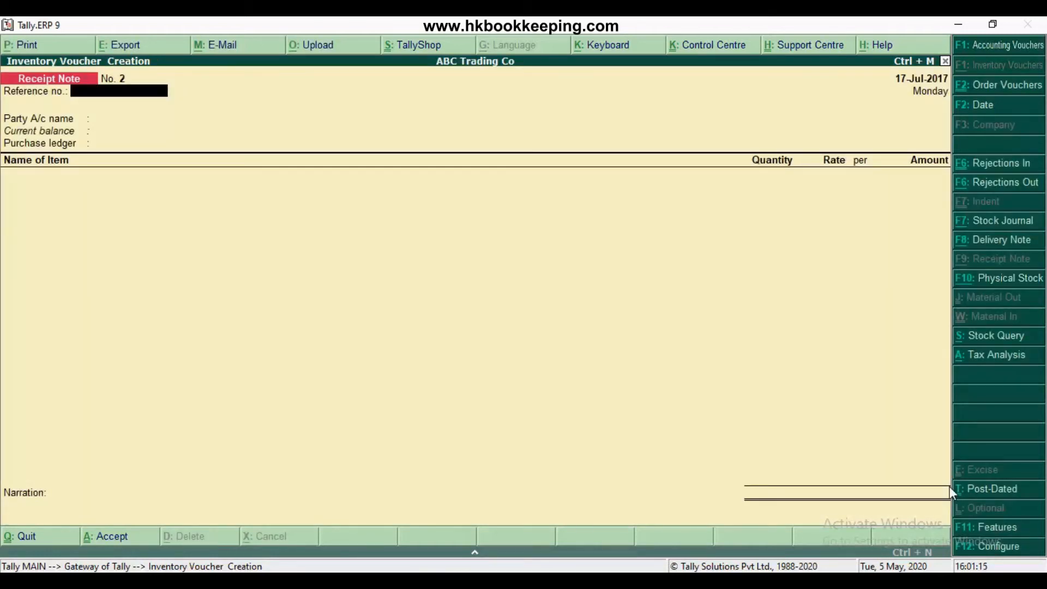
Start a Rejections Out voucher and set its date to 21-Jul-2017
left_click(1012, 186)
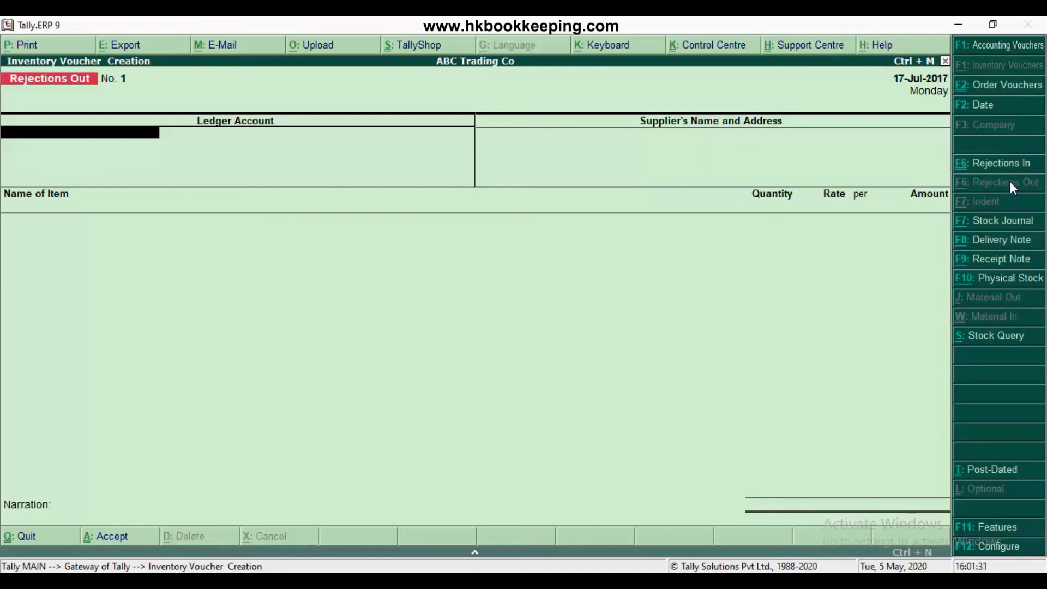
left_click(990, 109)
type("2")
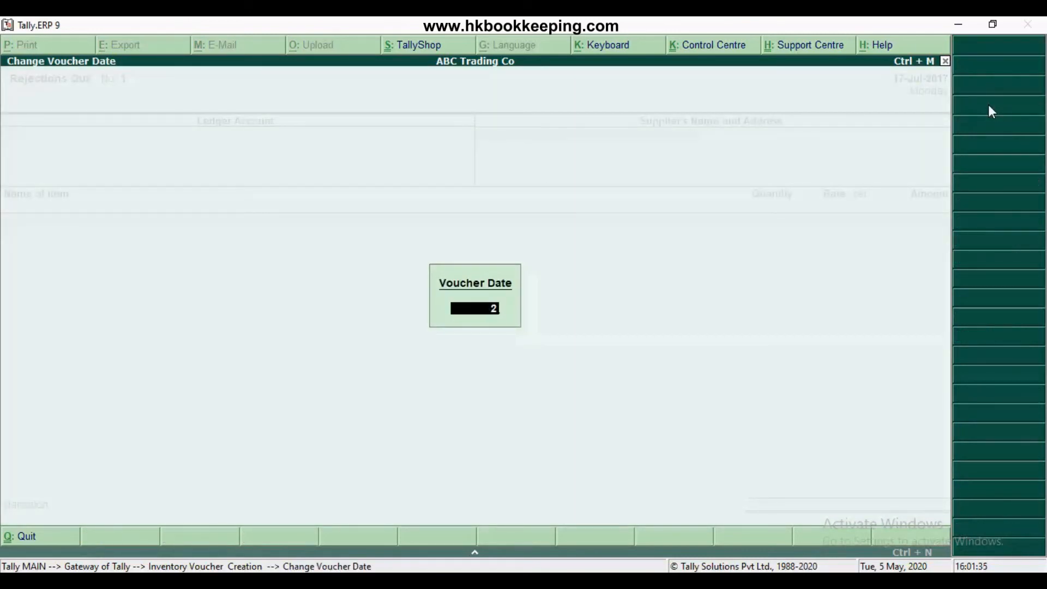
type("1-7")
key("Return")
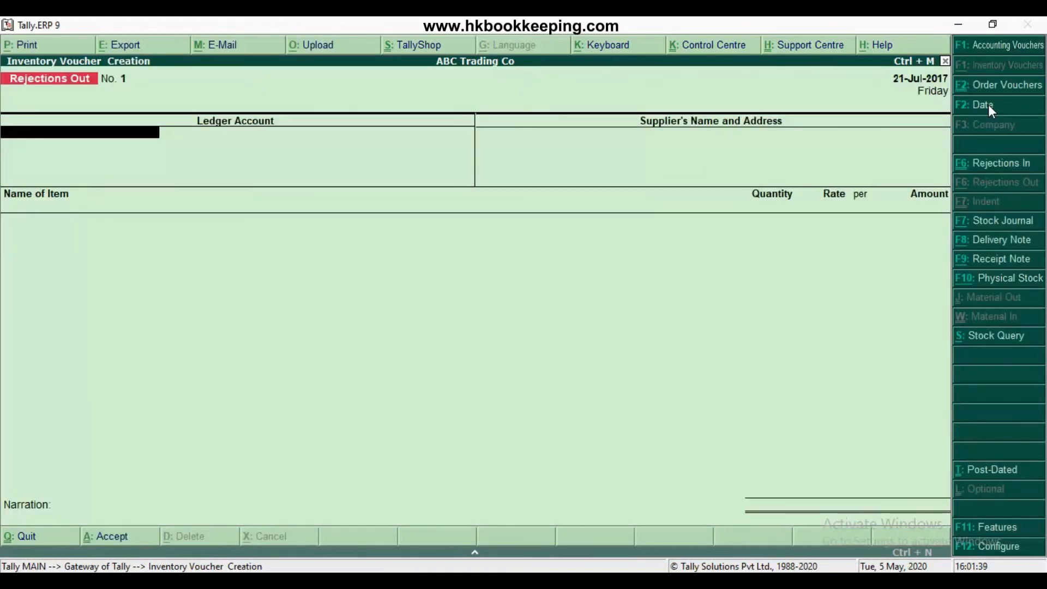
Set the ledger account and supplier of the Rejections Out voucher to Overseas Communication, leaving the address blank
type("Ove")
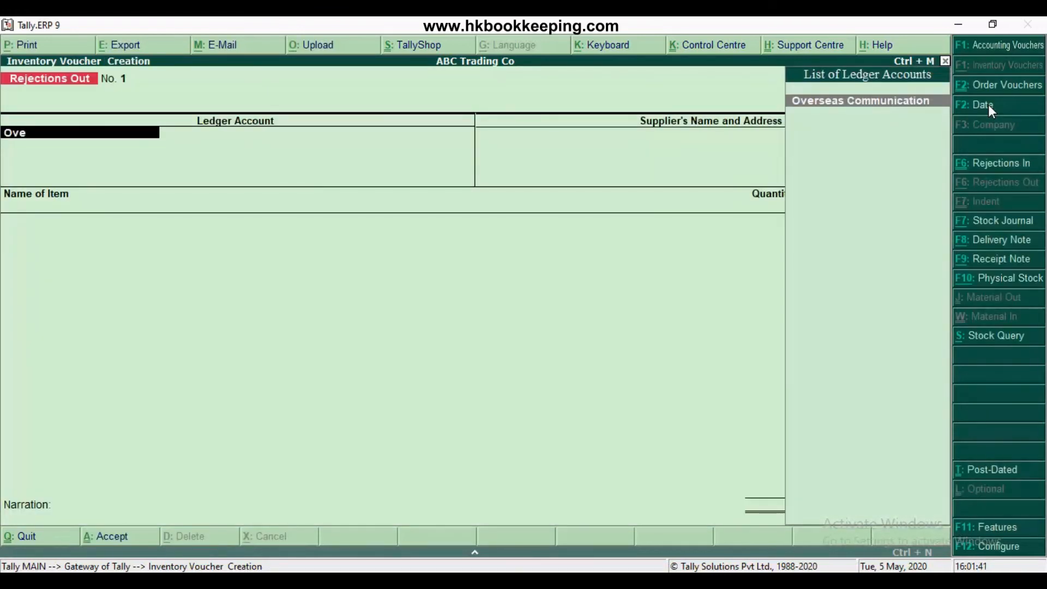
key("Return")
key("Return")
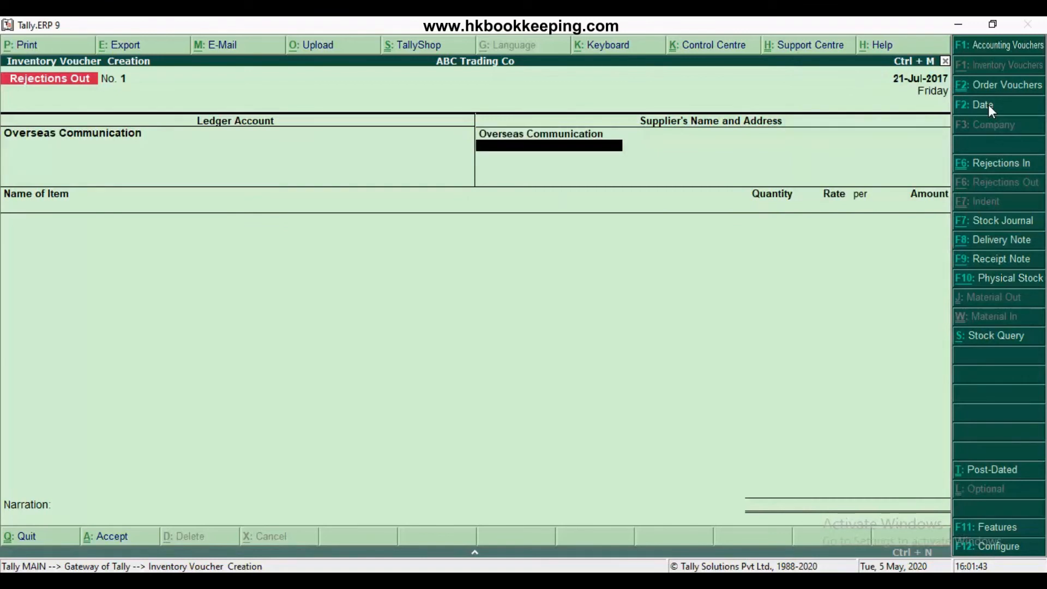
key("Return")
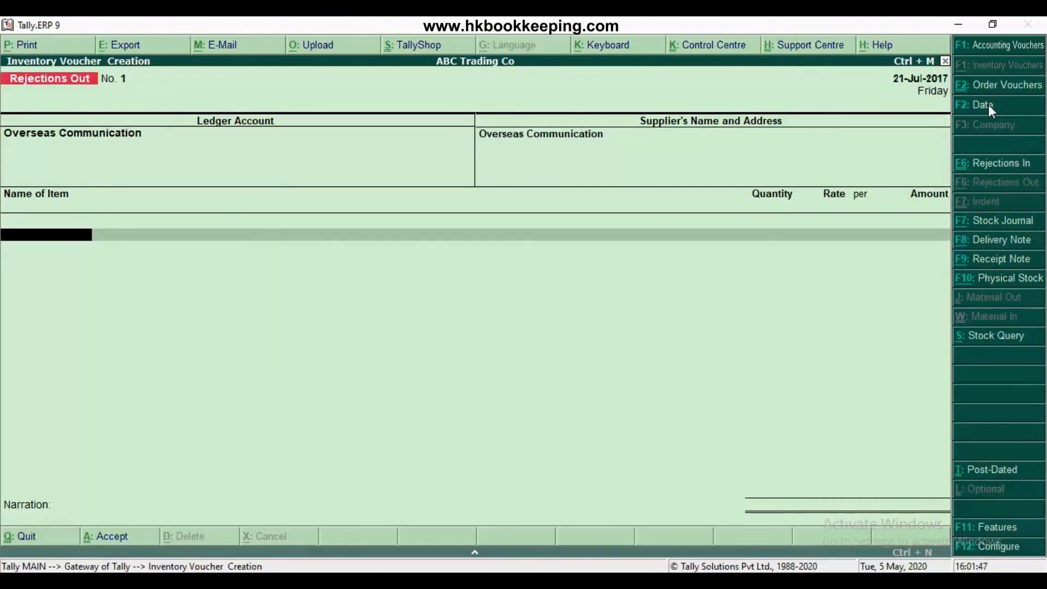
Add Nokia 1203 to the Rejections Out voucher and track it against receipt note RN/001
type("Nok")
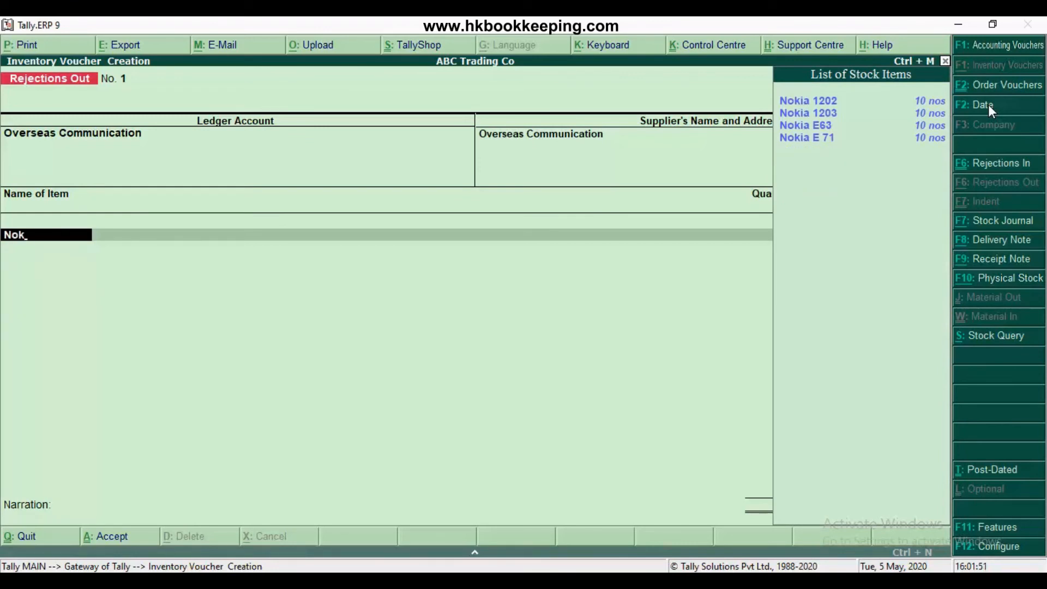
key("Down")
key("Down")
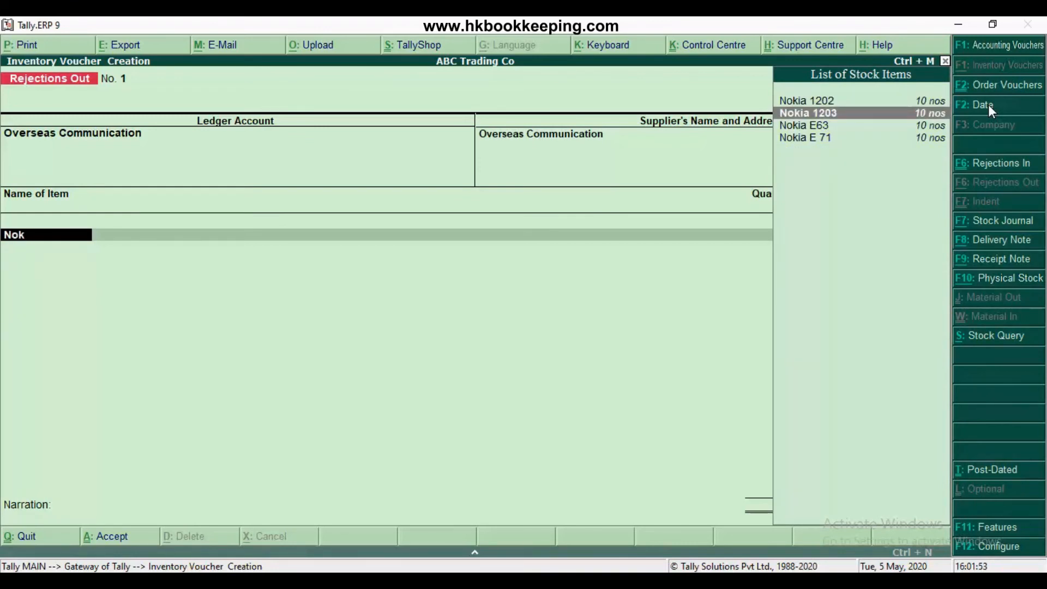
key("Return")
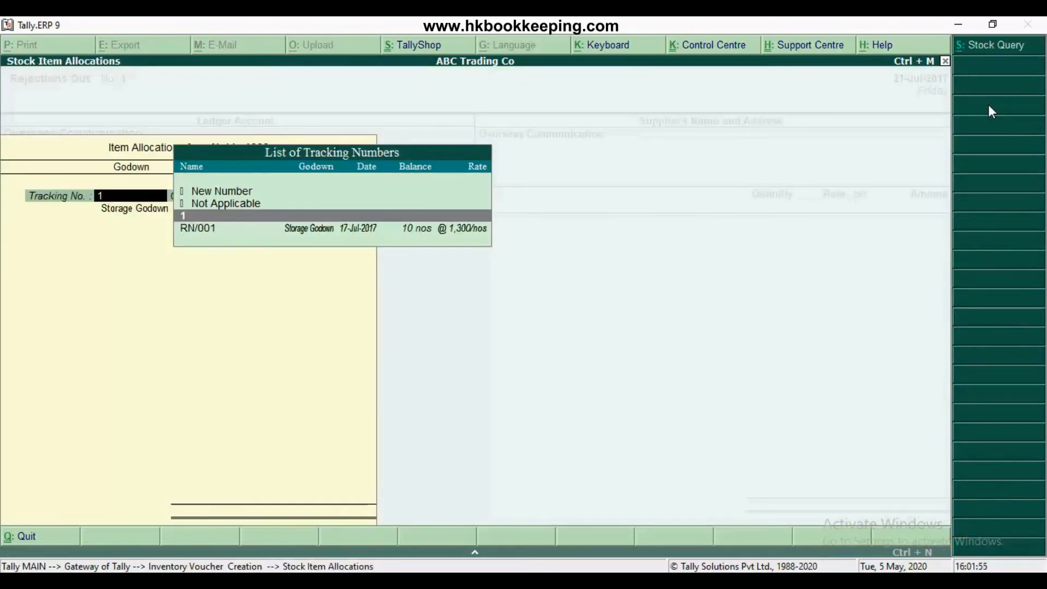
key("Down")
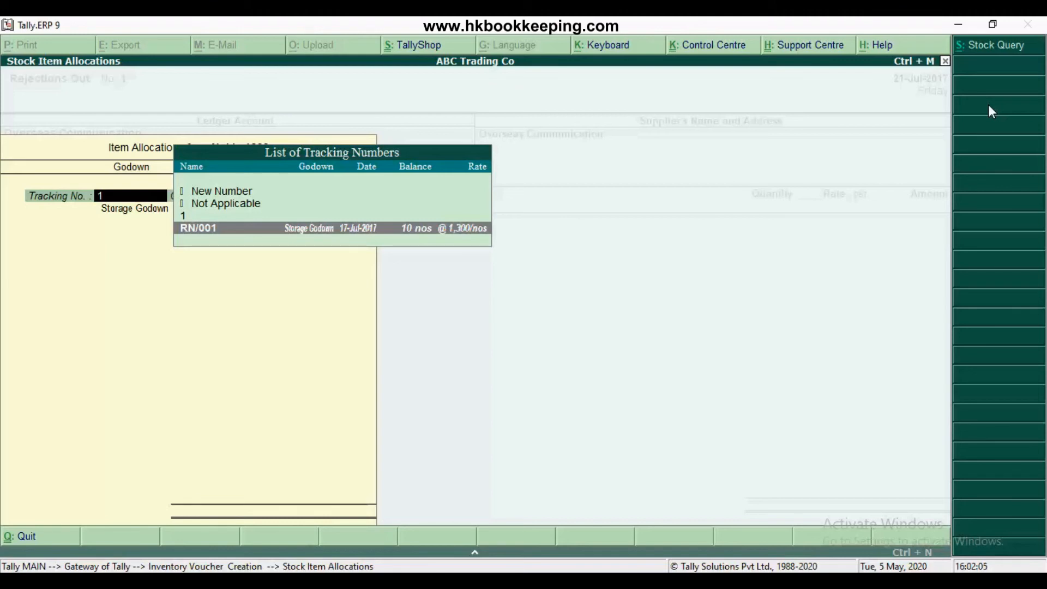
key("Return")
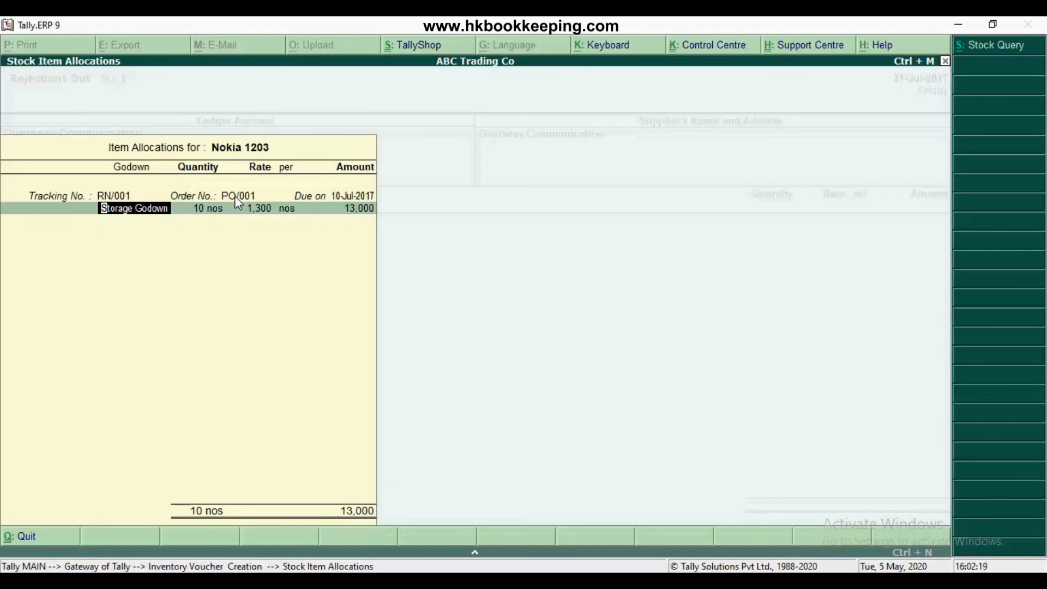
Set the rejected quantity of Nokia 1203 to 2 nos from Storage Godown and end its tracking list
key("Return")
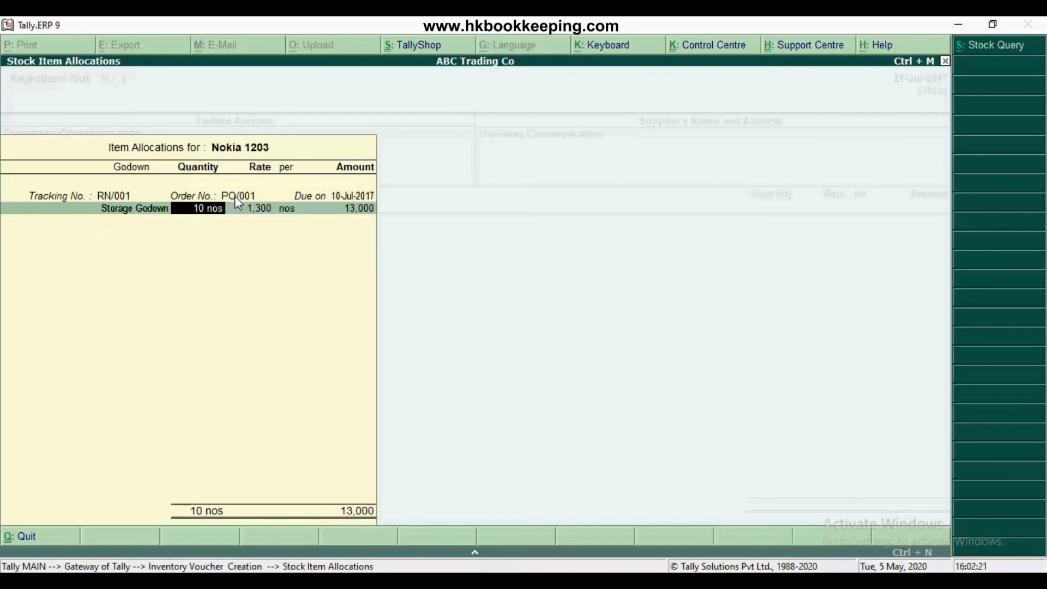
type("2")
key("Return")
key("Return")
key("Return")
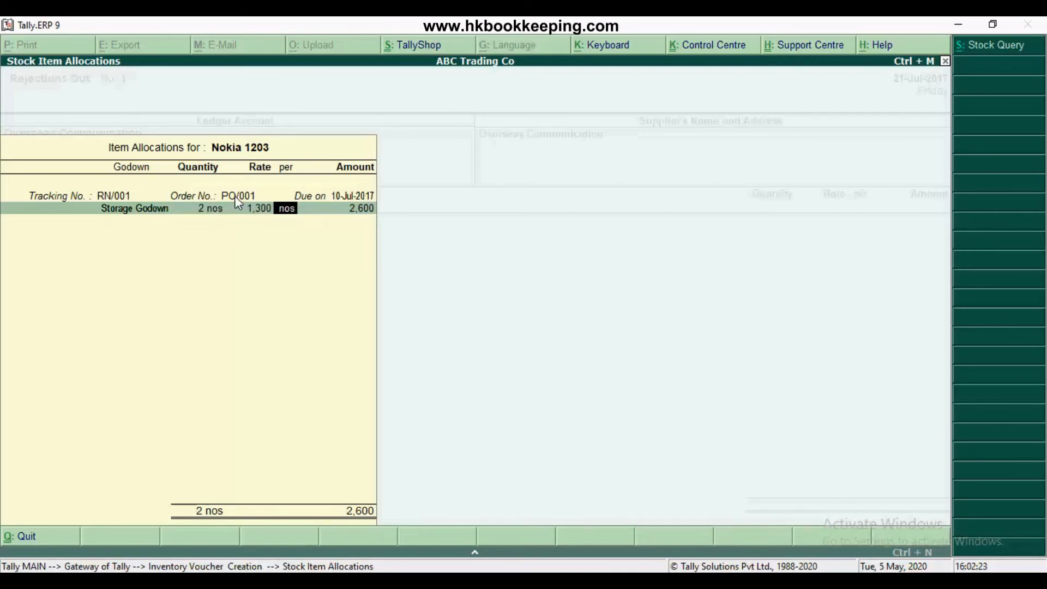
key("Return")
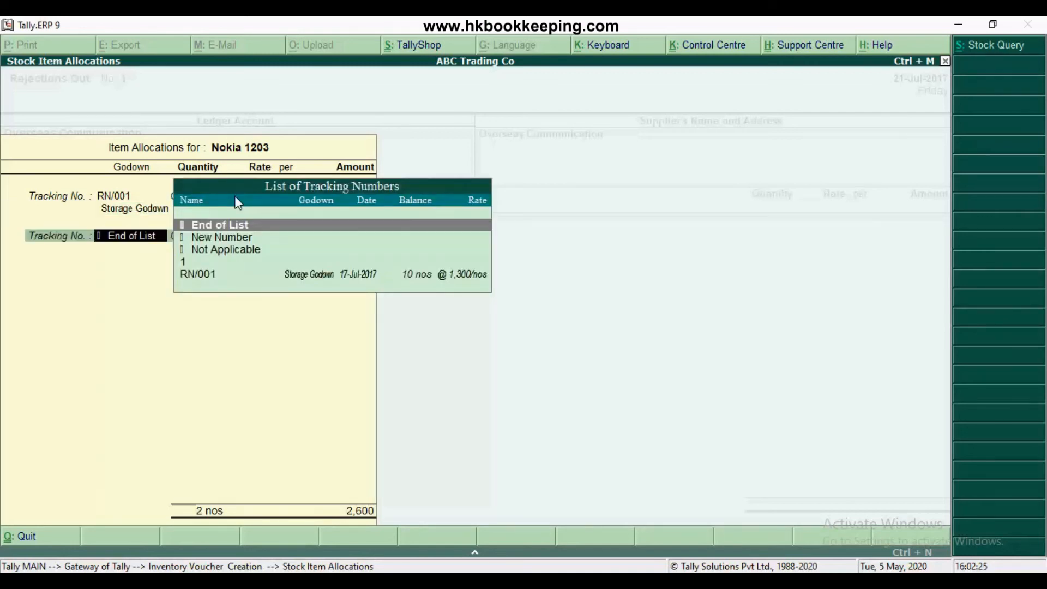
key("Return")
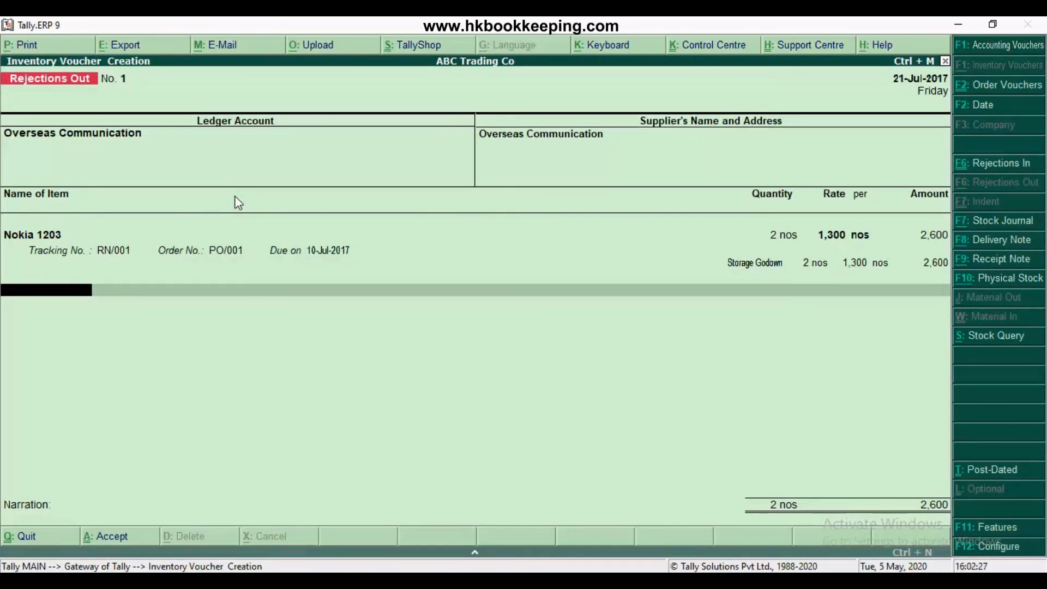
End the item list, leave the narration blank and save the Rejections Out voucher
key("Return")
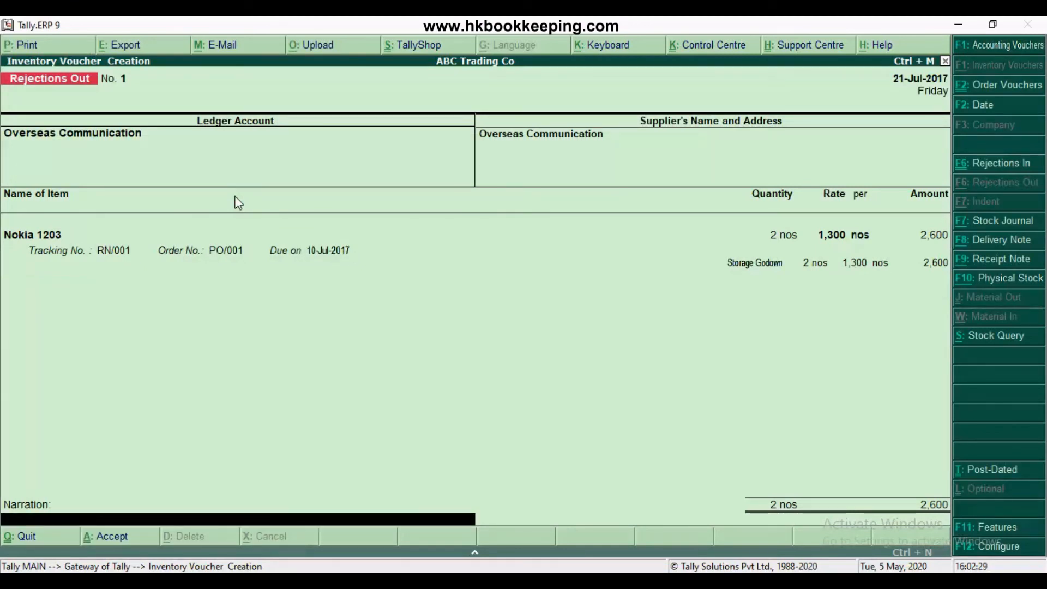
key("Return")
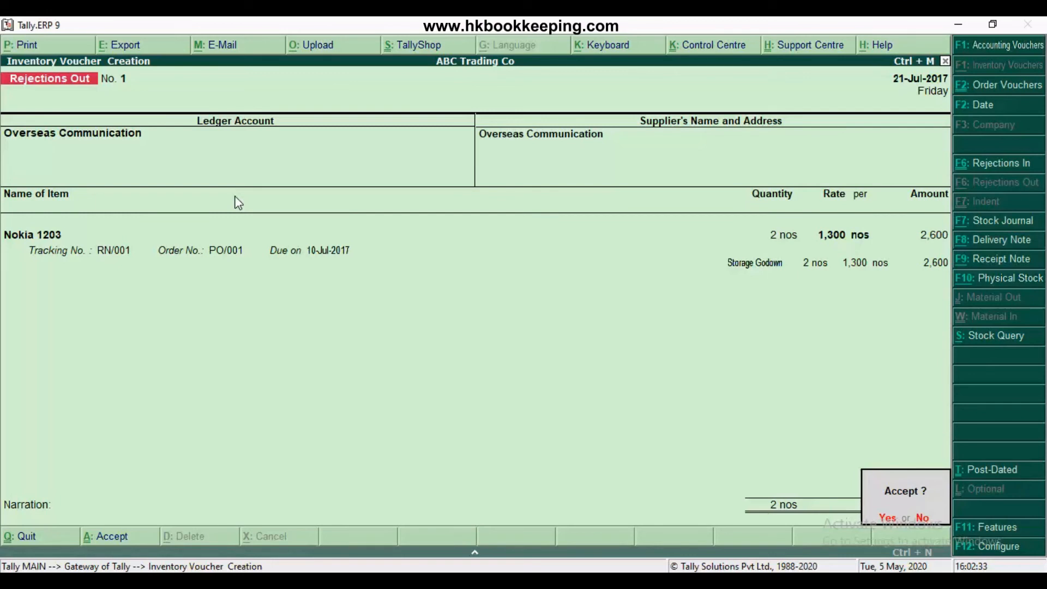
key("Return")
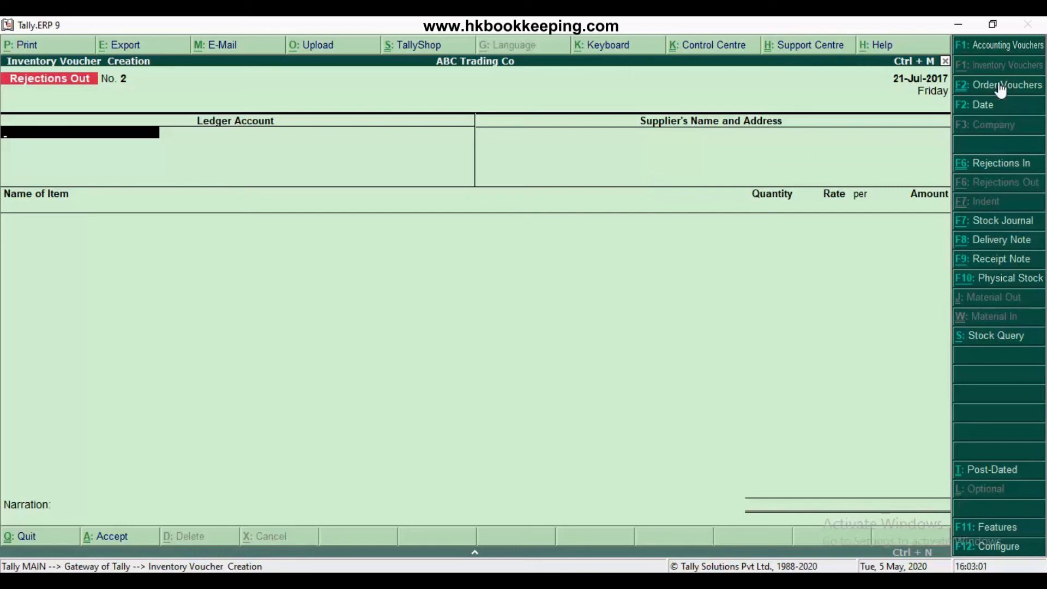
Start a Purchase voucher dated 22-Jul-2017 and set its supplier invoice number to 58, keeping the same invoice date
left_click(984, 47)
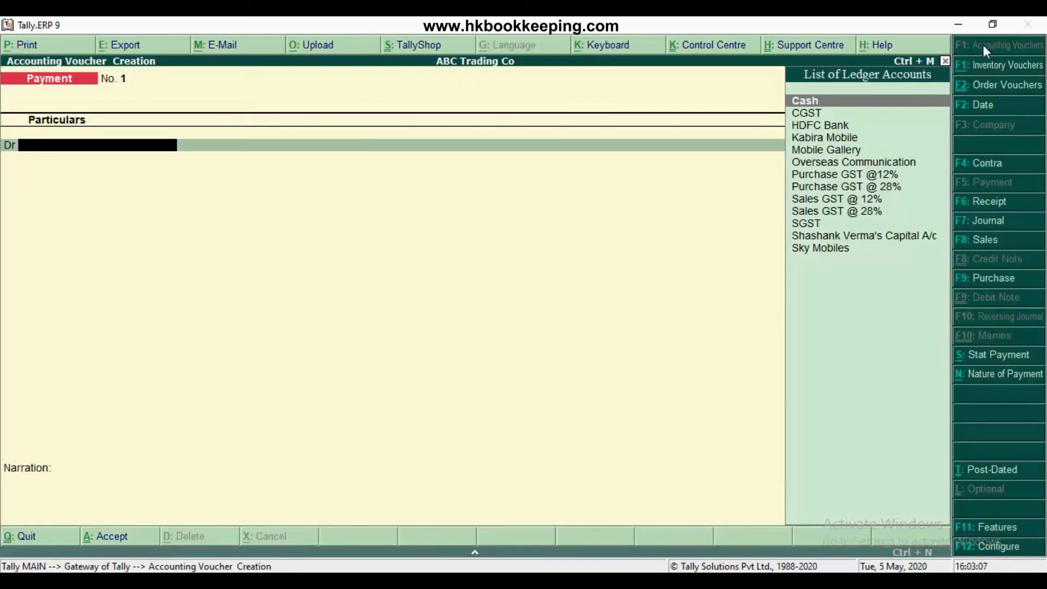
left_click(991, 280)
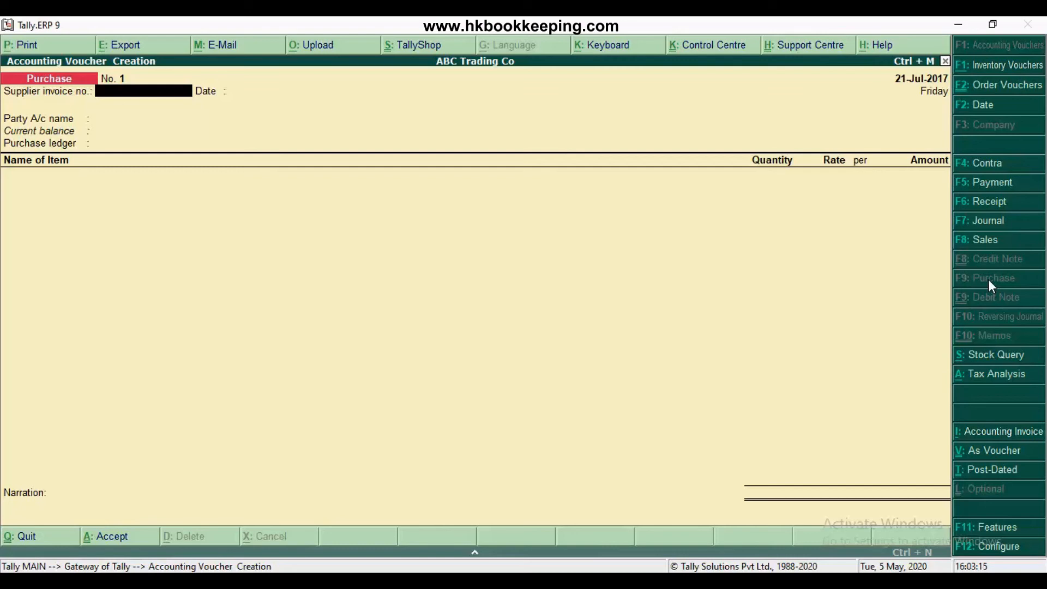
left_click(990, 107)
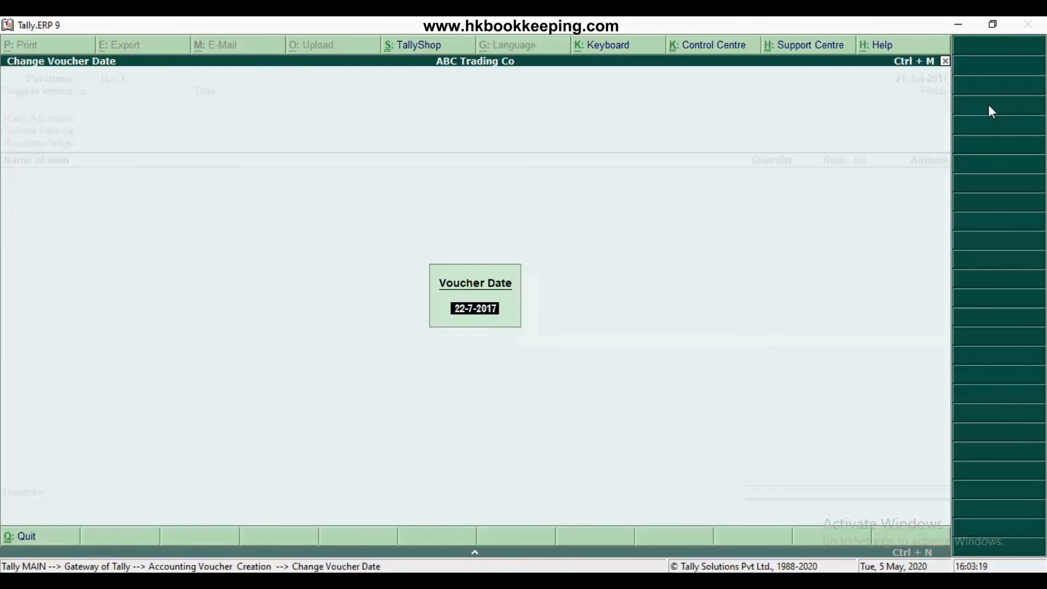
key("Return")
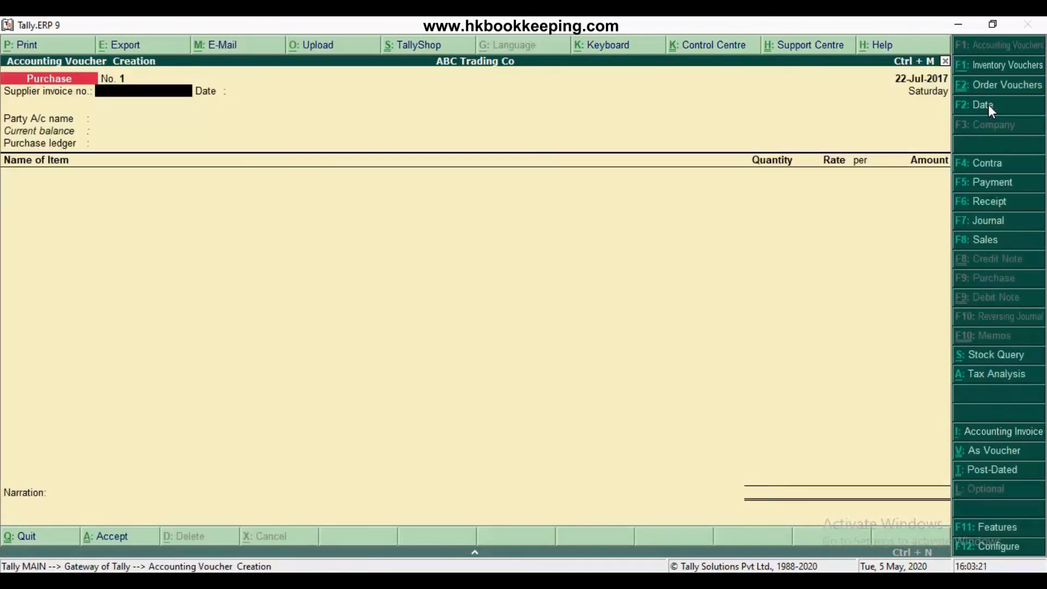
type("58")
key("Return")
key("Return")
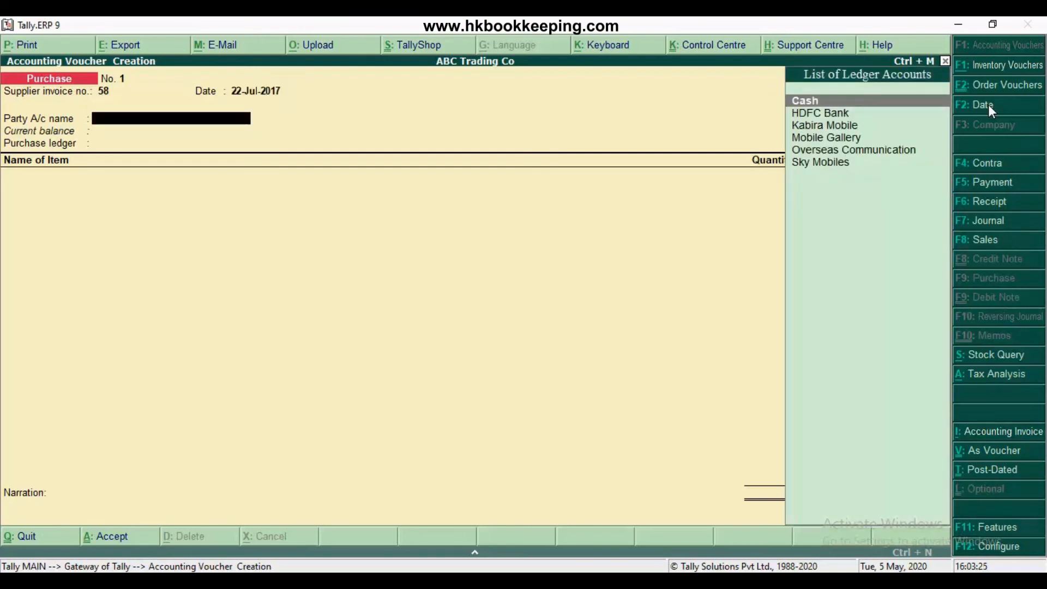
Set the purchase party account to Overseas Communication and link receipt note RN/001 as its only tracking number
type("Over")
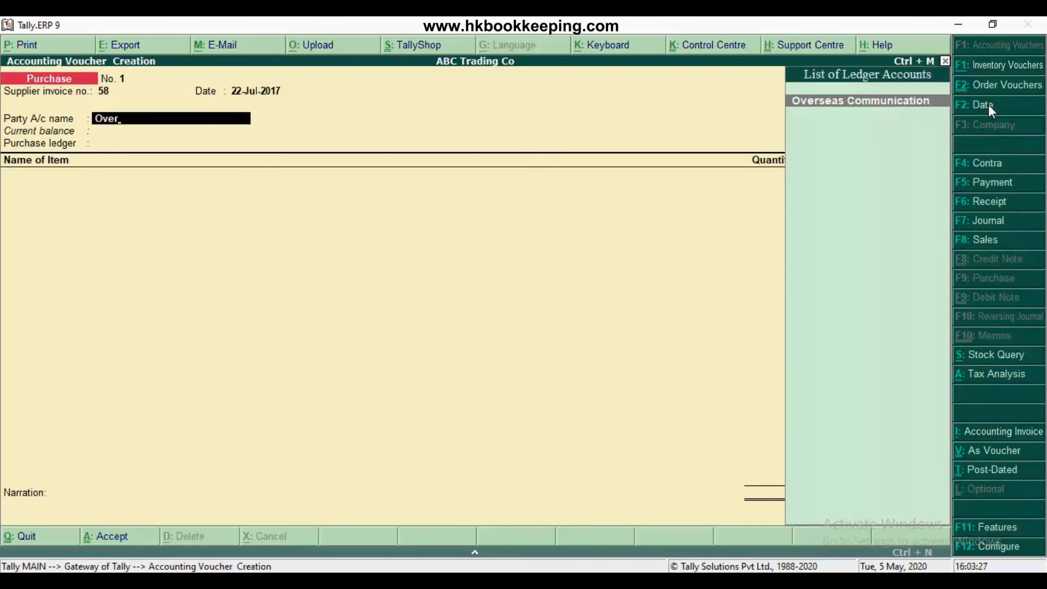
key("Return")
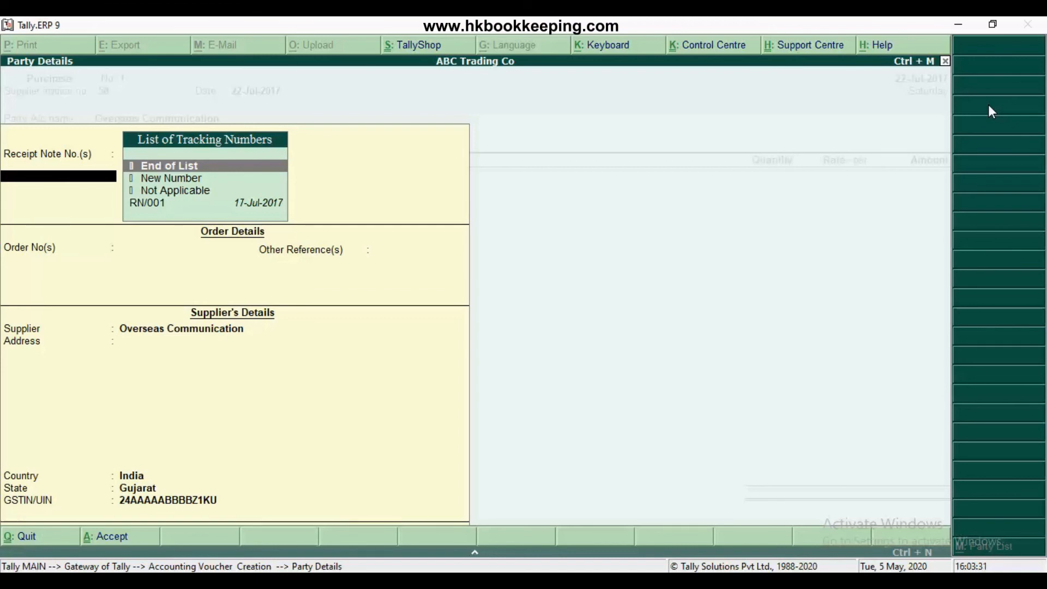
key("Down")
key("Down")
key("Down")
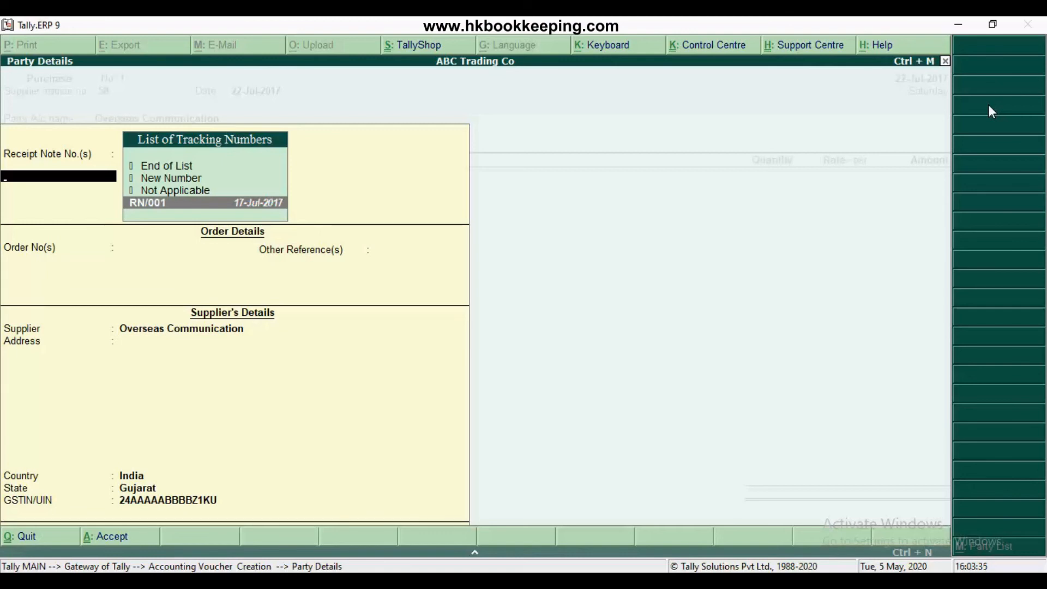
key("Return")
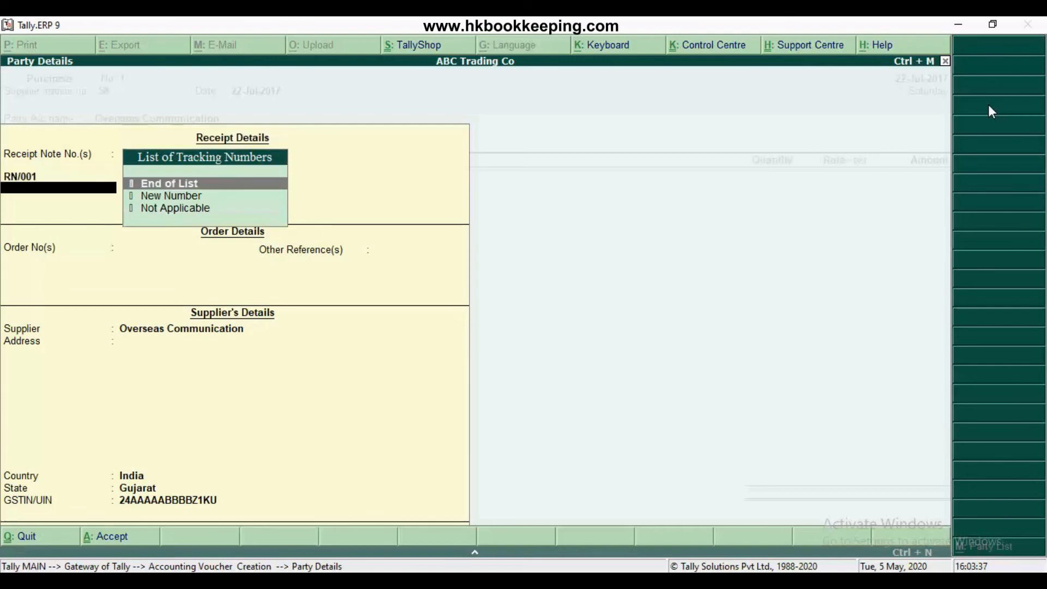
key("Return")
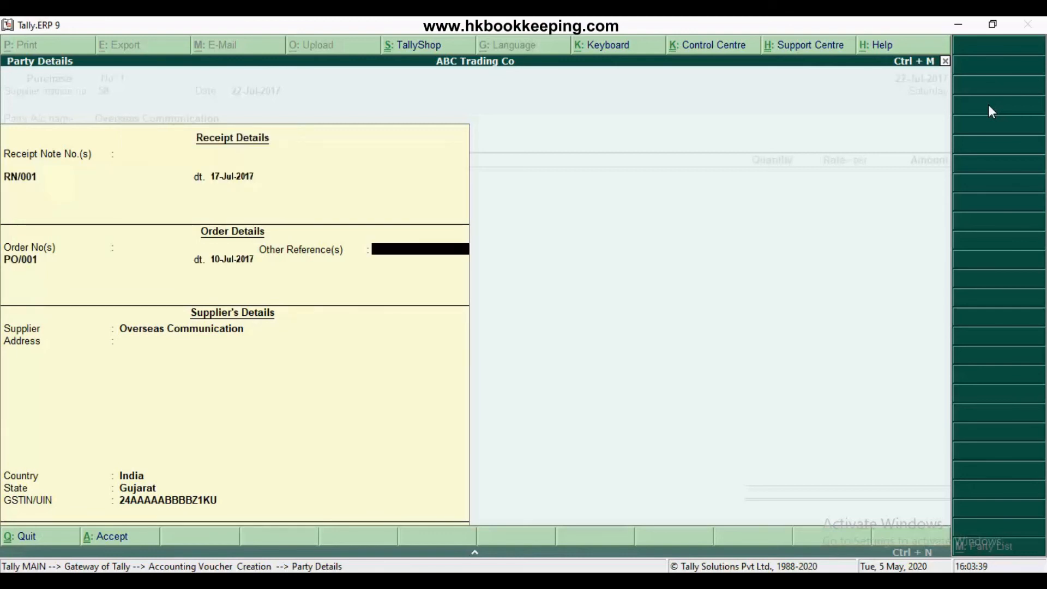
key("Return")
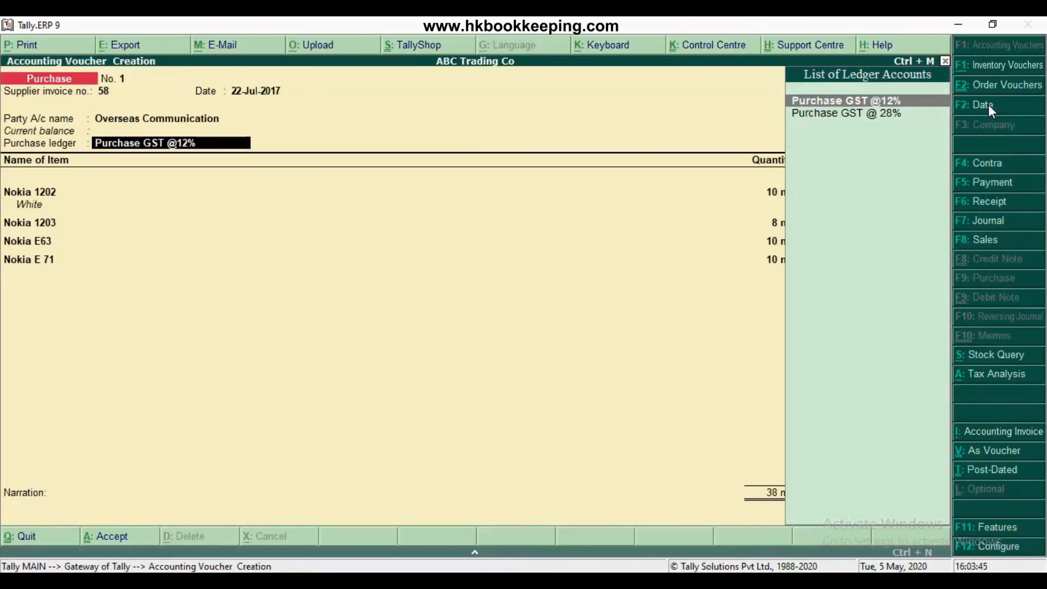
key("Return")
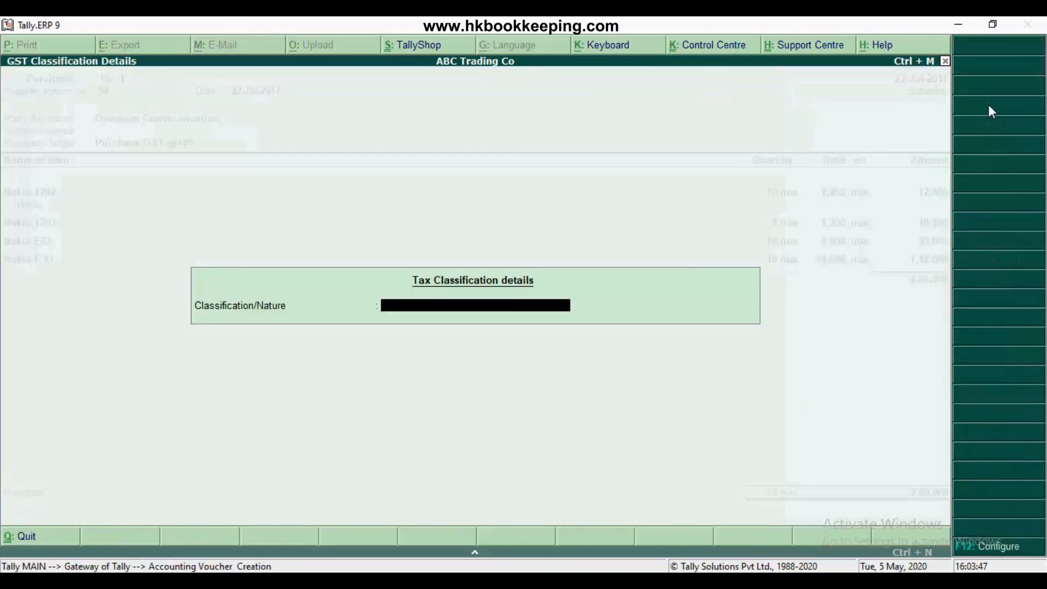
key("Return")
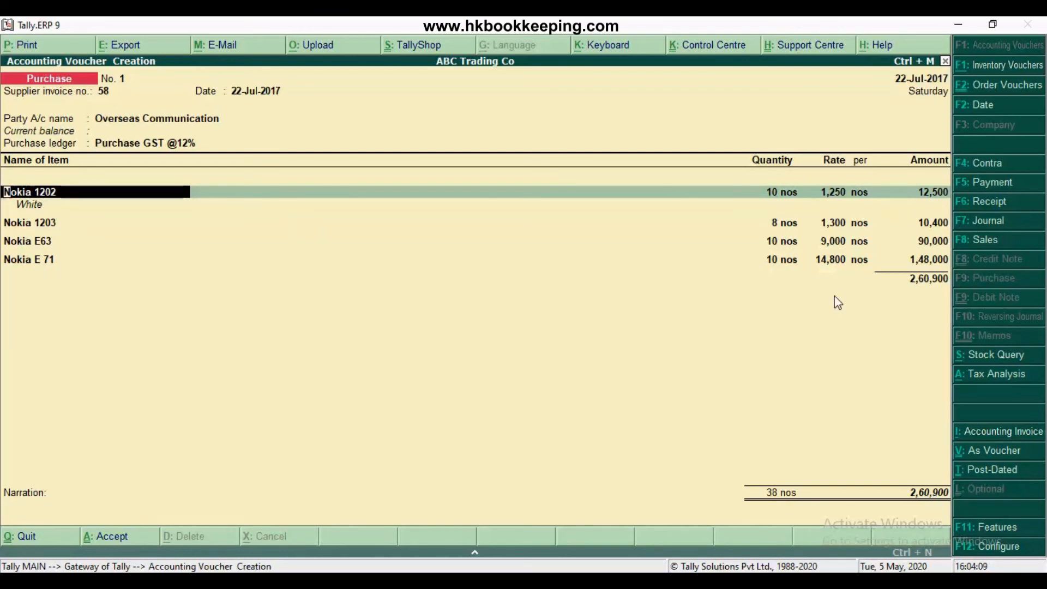
Accept the Nokia 1202 line in the purchase with its RN/001 allocation of 10 nos at 1,250 in Storage Godown
key("Return")
key("Return")
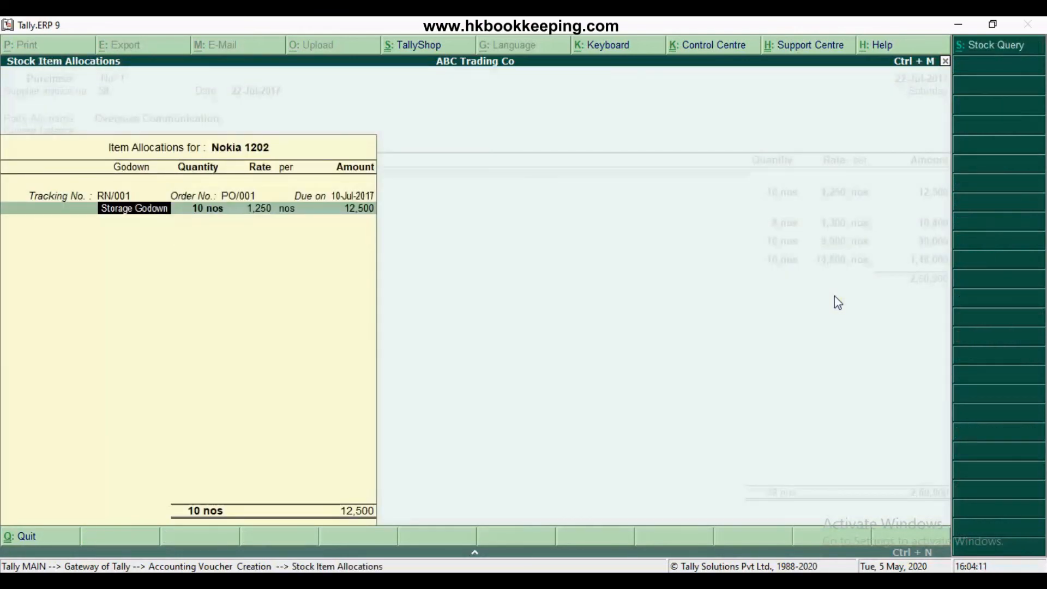
key("Return")
key("Return")
key("Return")
key("Return")
key("Return")
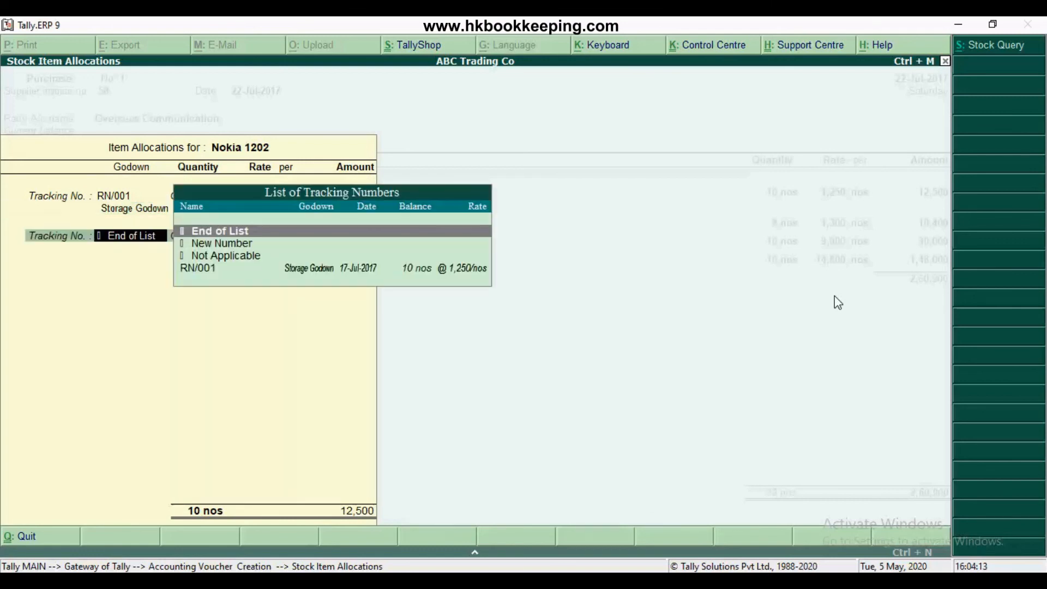
key("Return")
Accept the Nokia 1203 line with no description and its RN/001 allocation of 8 nos at 1,300 in Storage Godown
key("Return")
key("Return")
key("Return")
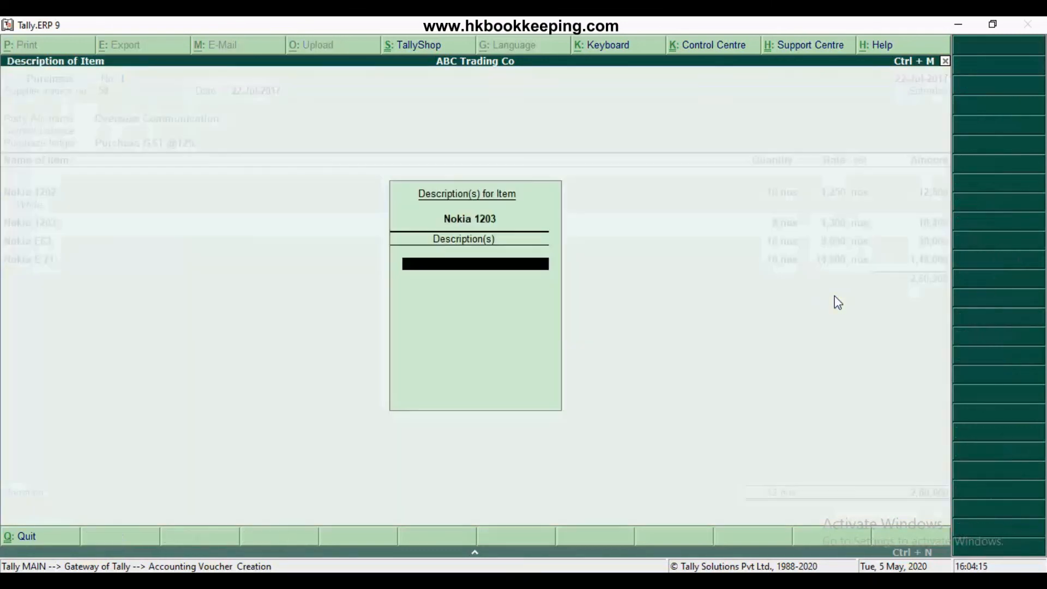
key("Return")
key("Return")
key("Return")
key("Return")
key("Return")
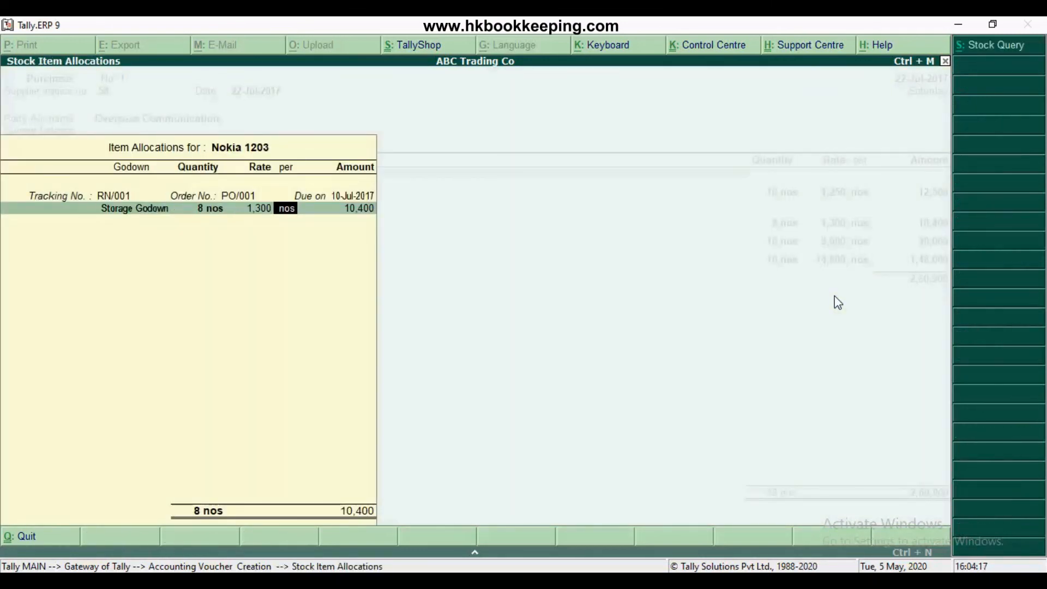
key("Return")
key("Return")
Accept the Nokia E63 line with its RN/001 allocation of 10 nos at 9,000 in Storage Godown
key("Return")
key("Return")
key("Return")
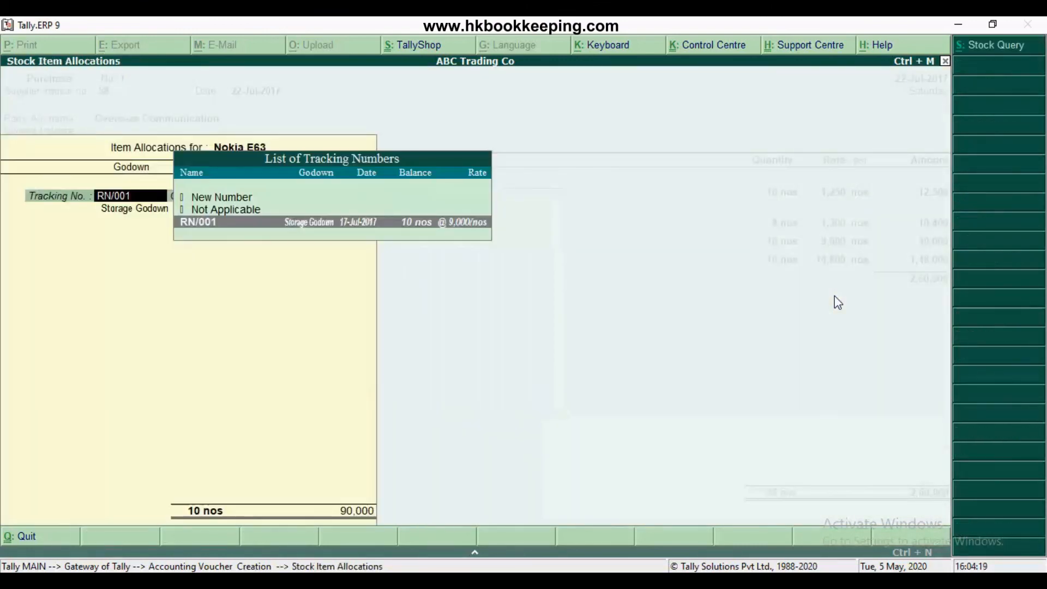
key("Return")
key("Return")
key("Return")
key("Return")
key("Return")
key("Return")
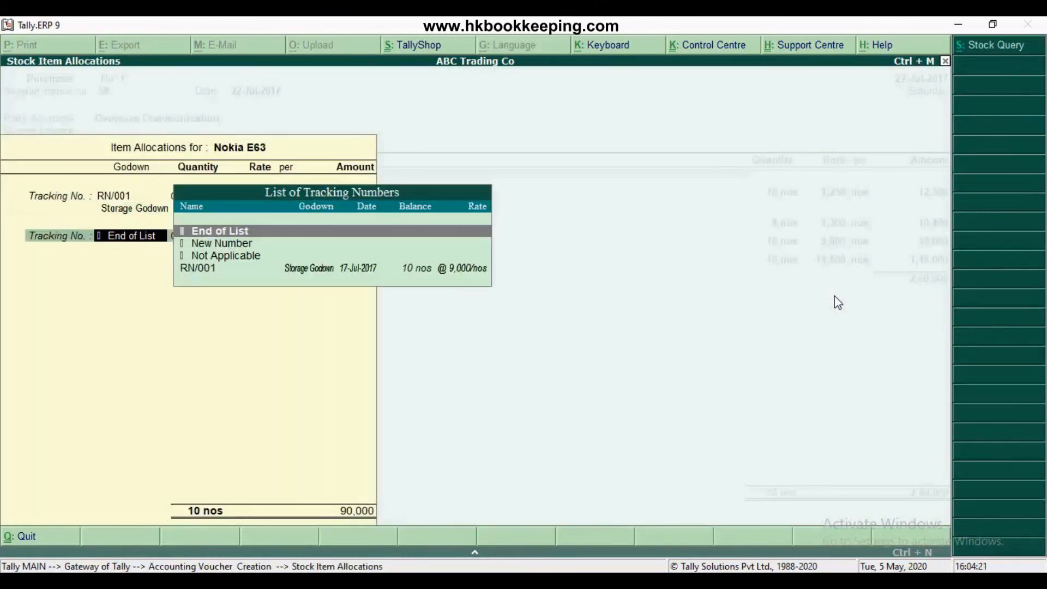
key("Return")
Accept the Nokia E 71 line with its RN/001 allocation of 10 nos at 14,800 and end the item list
key("Return")
key("Return")
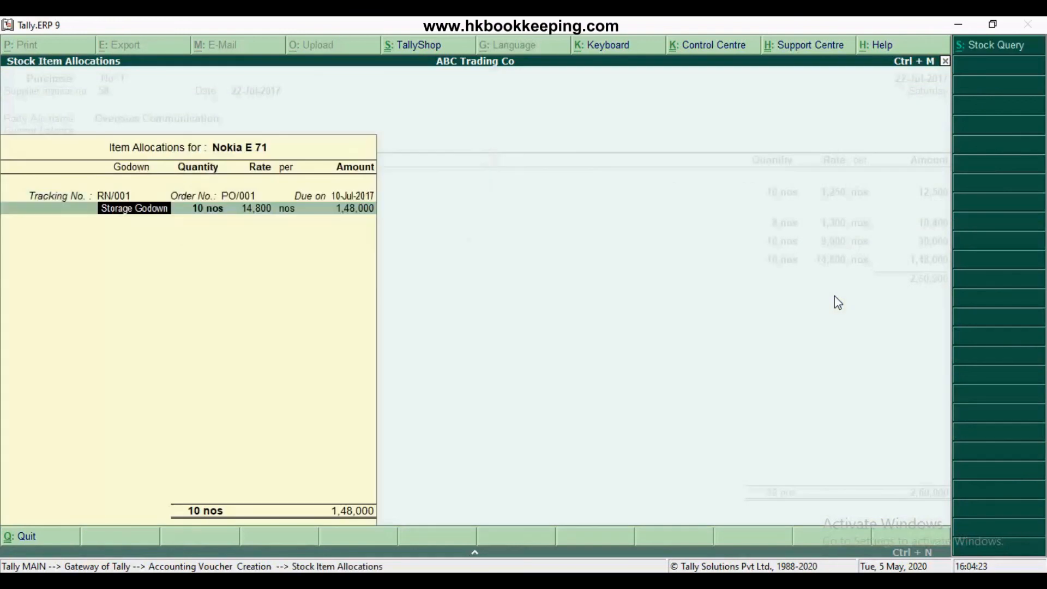
key("Return")
key("Return")
key("Return")
key("Return")
key("Return")
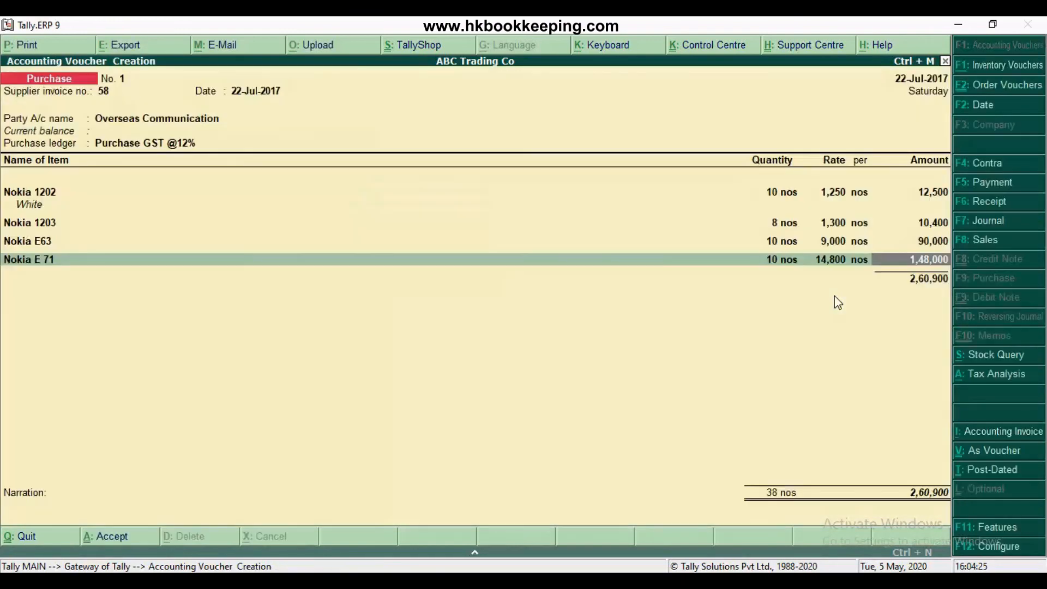
key("Return")
Add the SGST and CGST ledgers below the purchase items, leaving both ledger descriptions blank
key("Return")
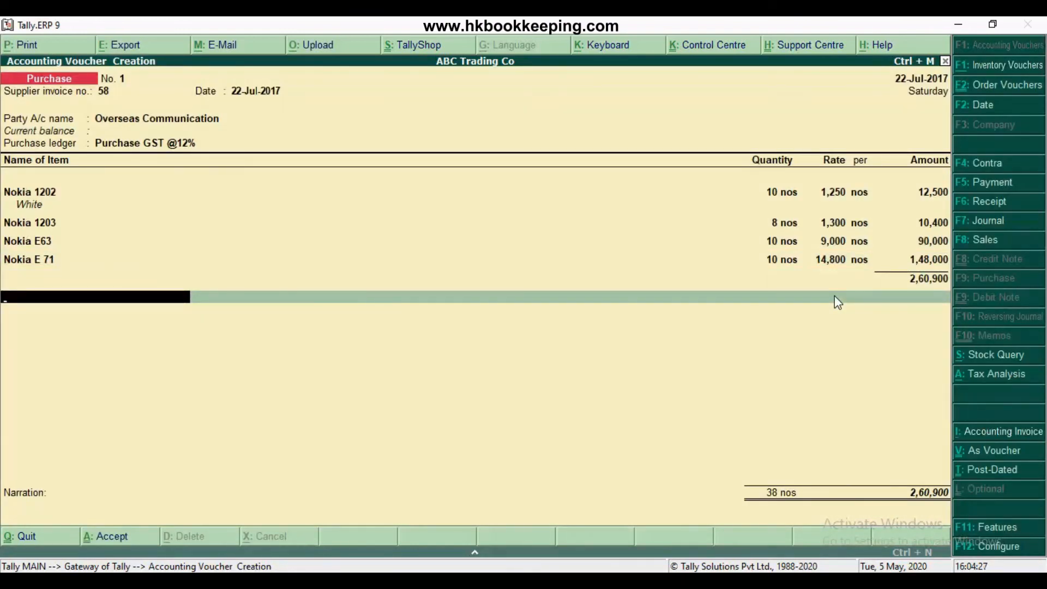
type("Sg")
key("Return")
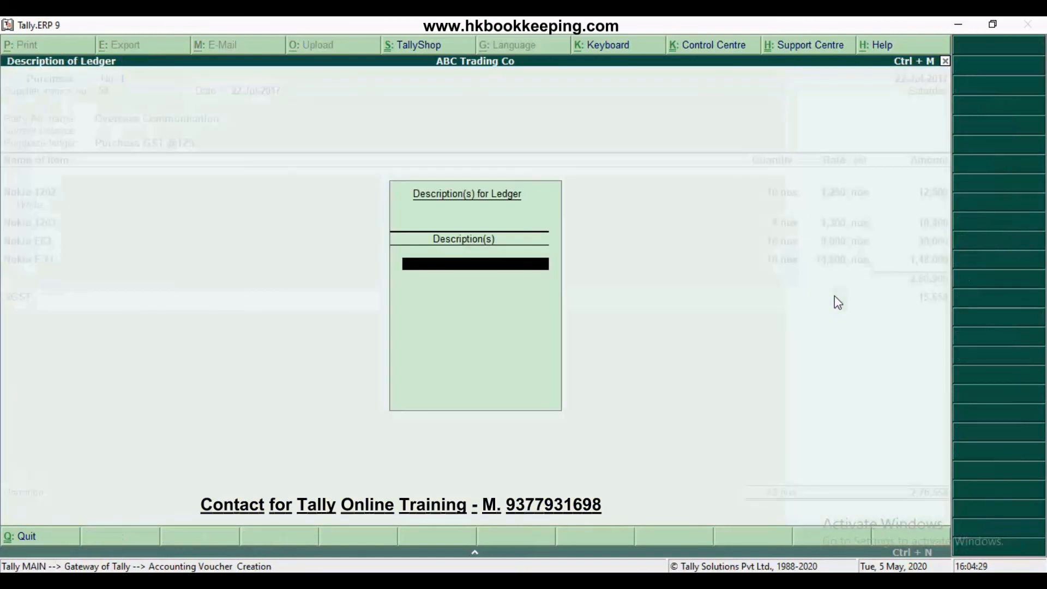
key("Return")
key("Return")
type("Cg")
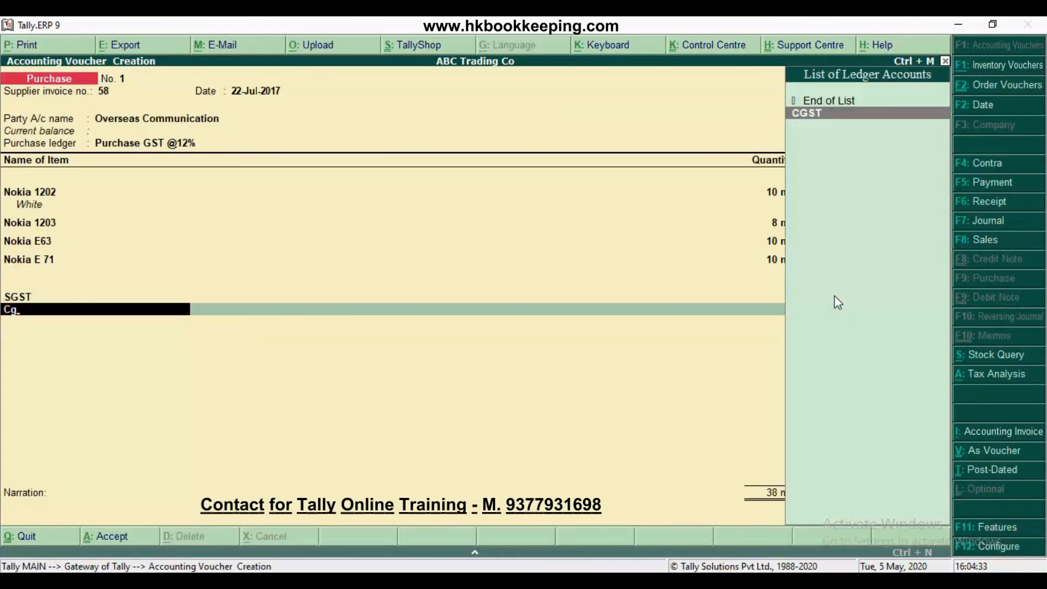
key("Return")
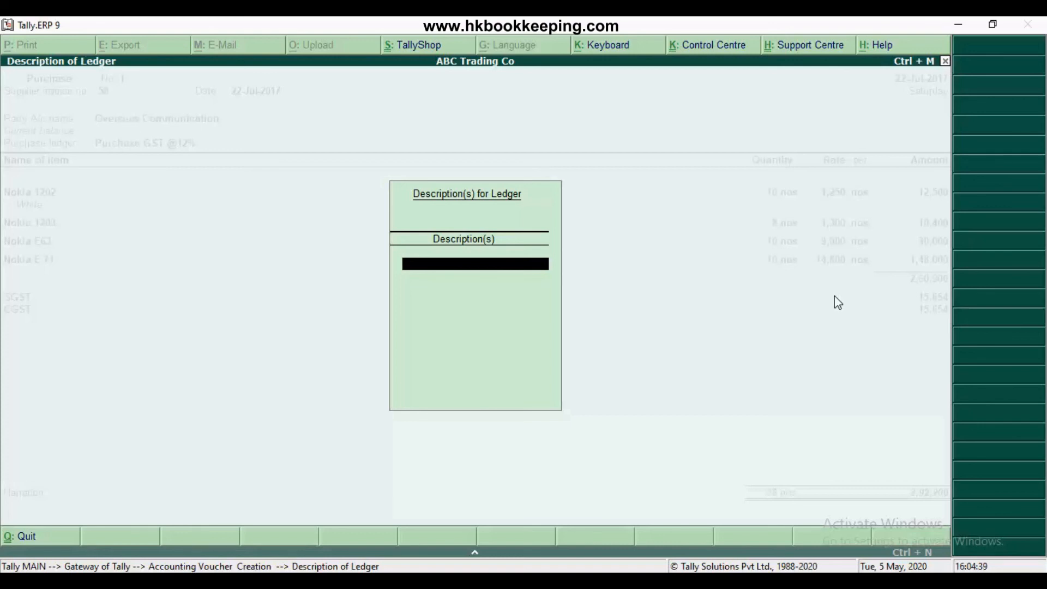
key("Return")
End the ledger list and save the Overseas Communication purchase voucher without a narration
key("Return")
key("Return")
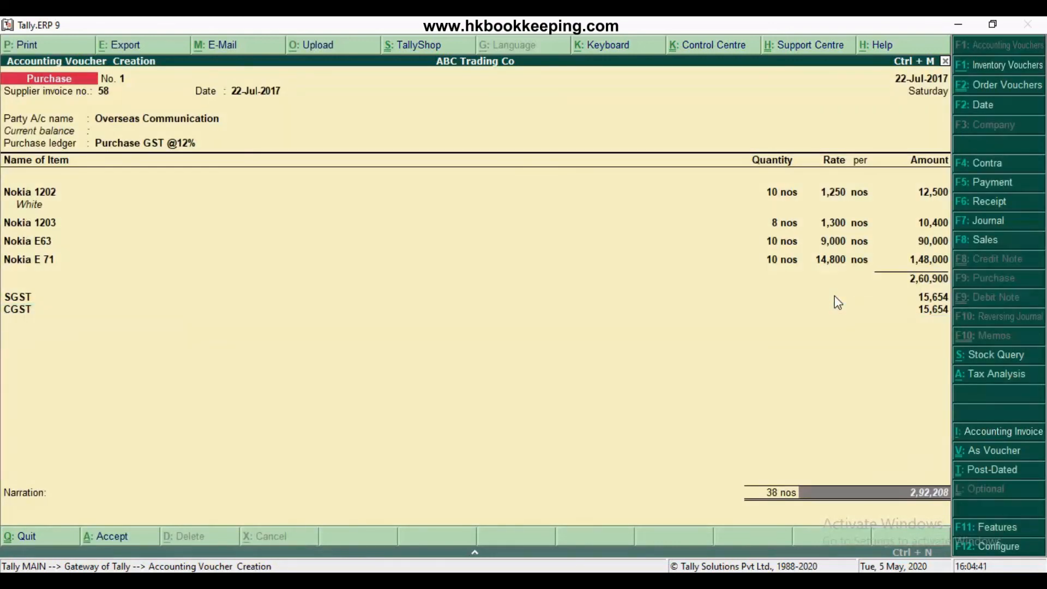
key("Return")
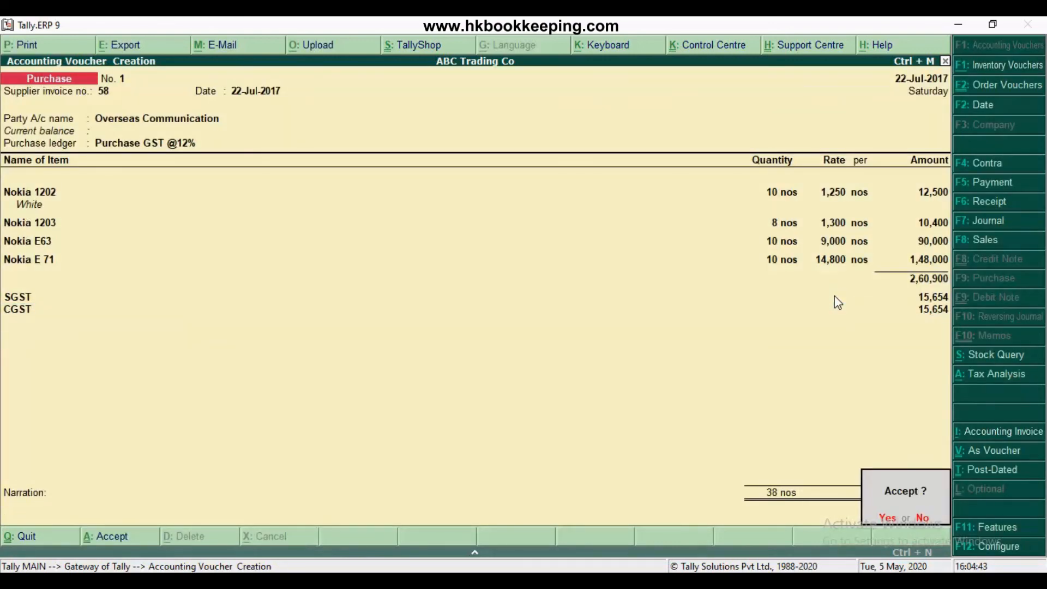
key("Return")
key("alt+F7")
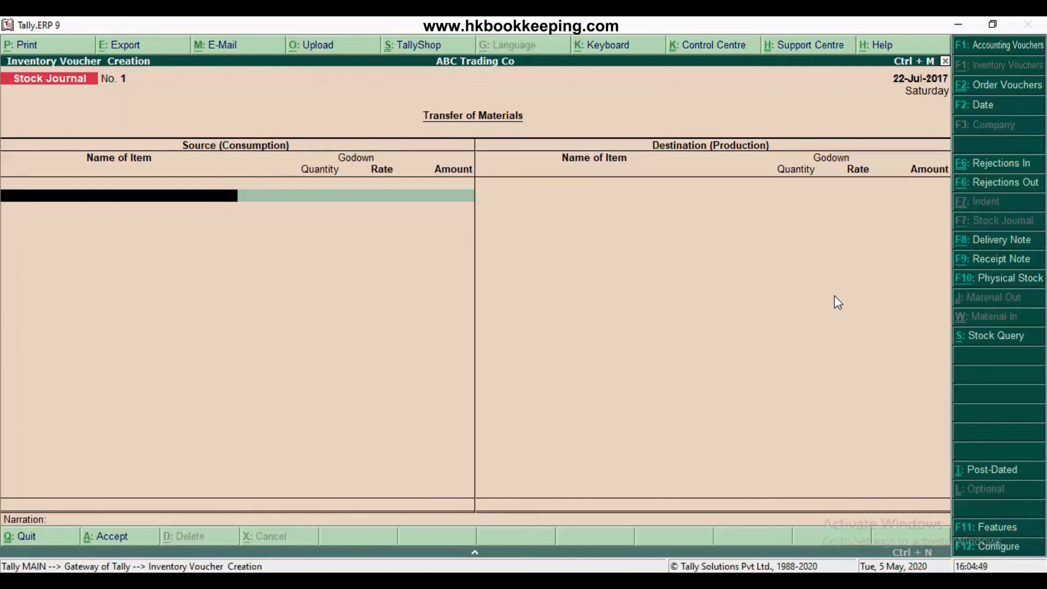
key("Escape")
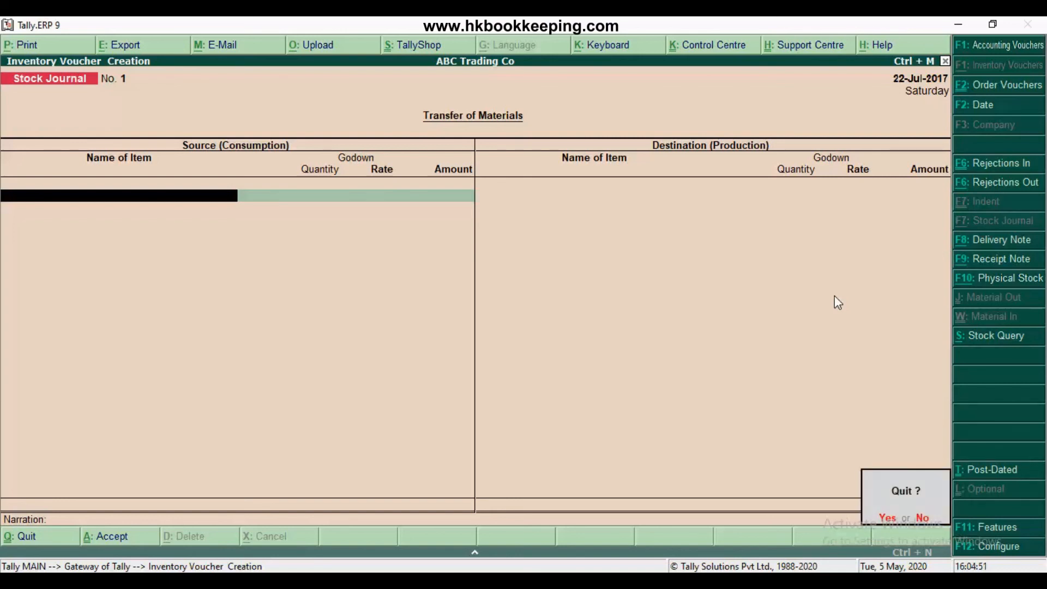
key("Return")
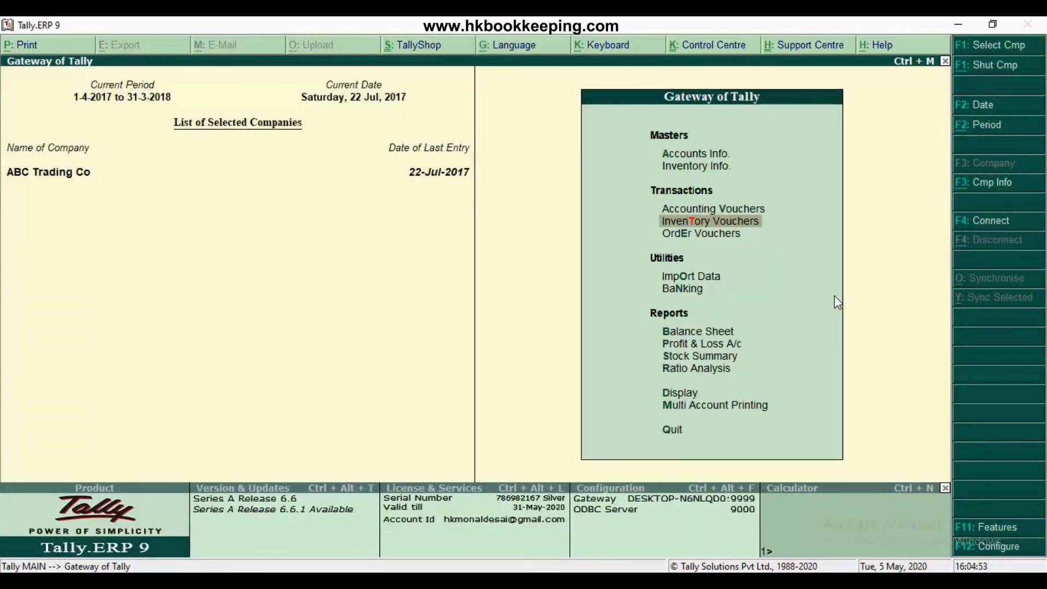
Open the Day Book report for ABC Trading Co
key("Down")
key("Down")
key("Down")
key("Down")
key("Down")
key("Down")
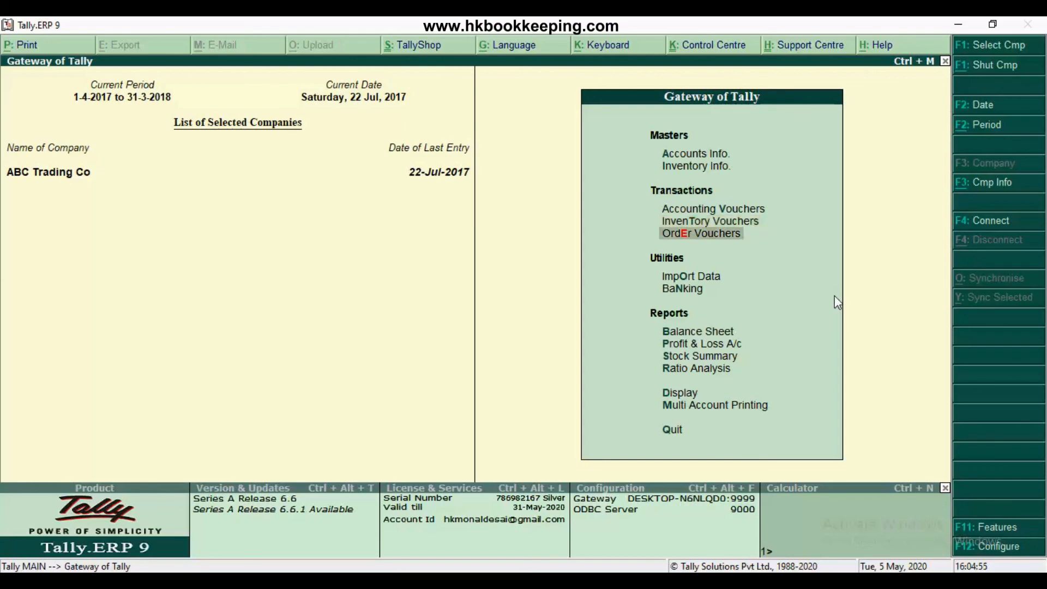
key("Down")
key("Down")
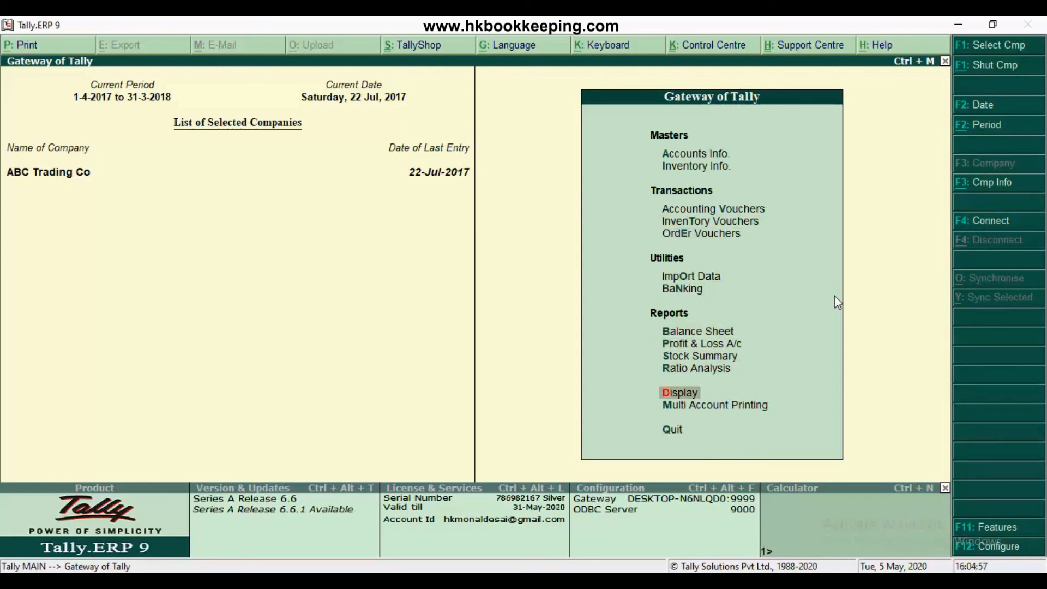
key("Return")
key("Down")
key("Return")
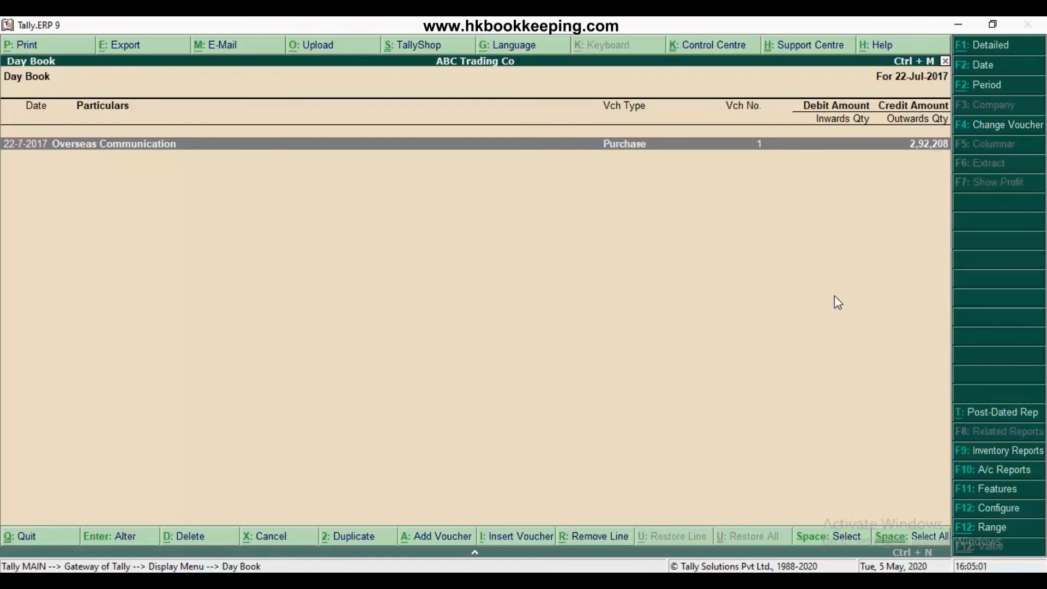
Clear the Day Book's from and to dates to review all vouchers entered so far, and return to the Gateway of Tally
left_click(1004, 90)
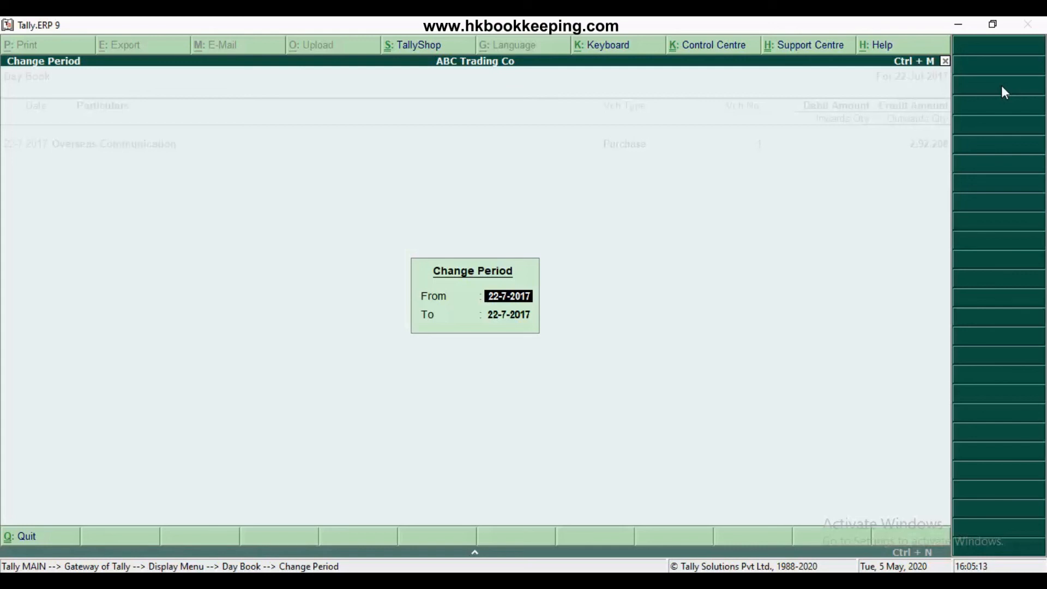
key("BackSpace")
key("Return")
key("BackSpace")
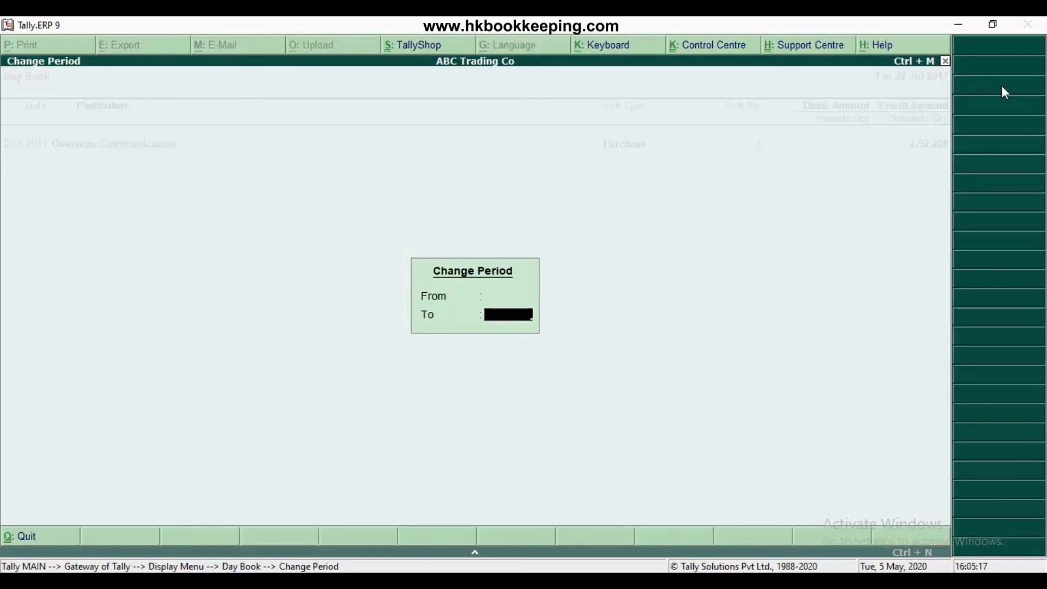
key("Return")
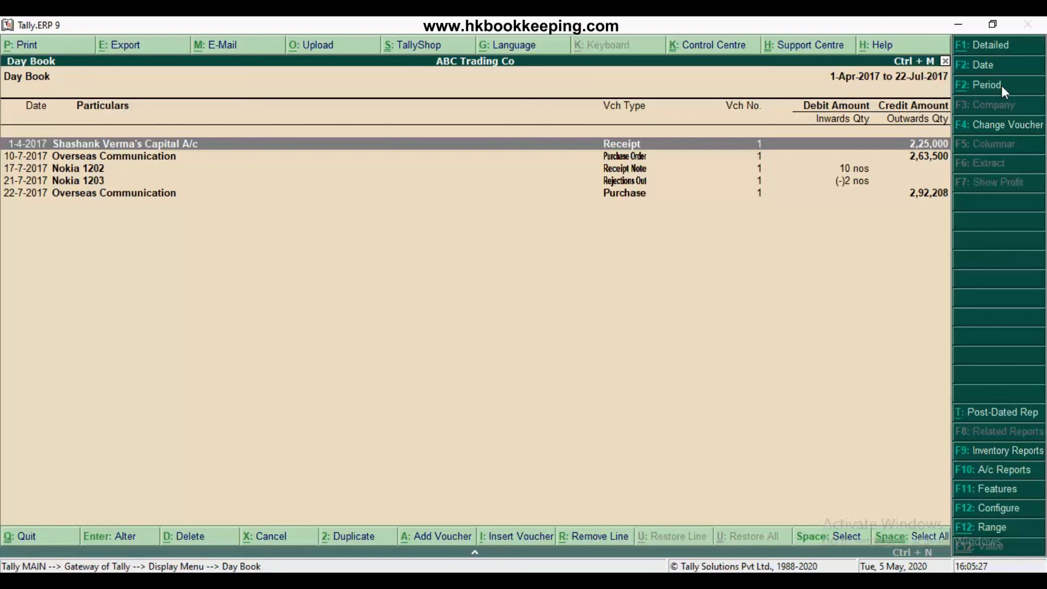
key("Escape")
key("Escape")
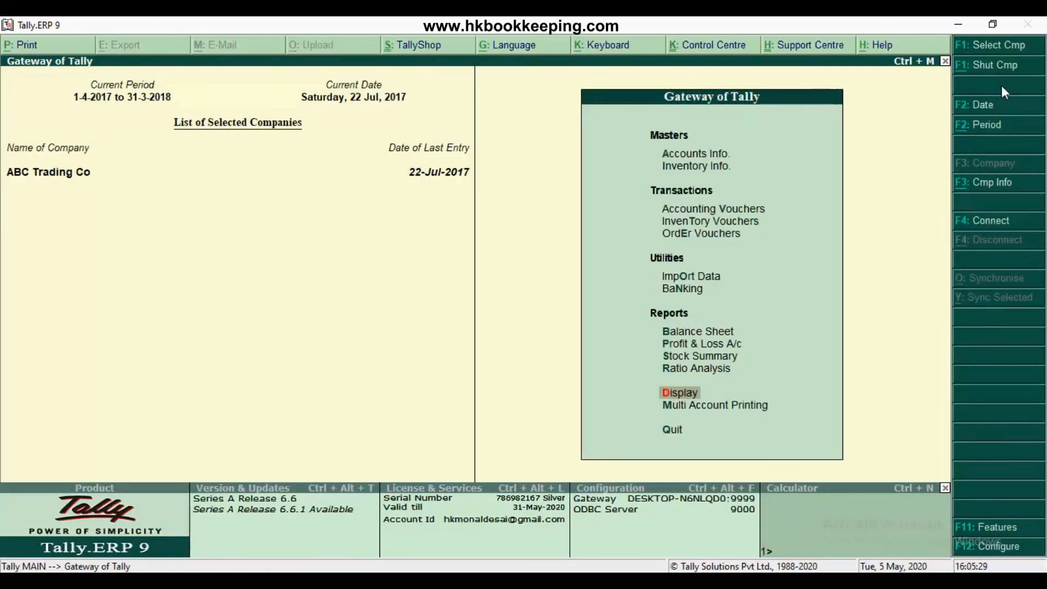